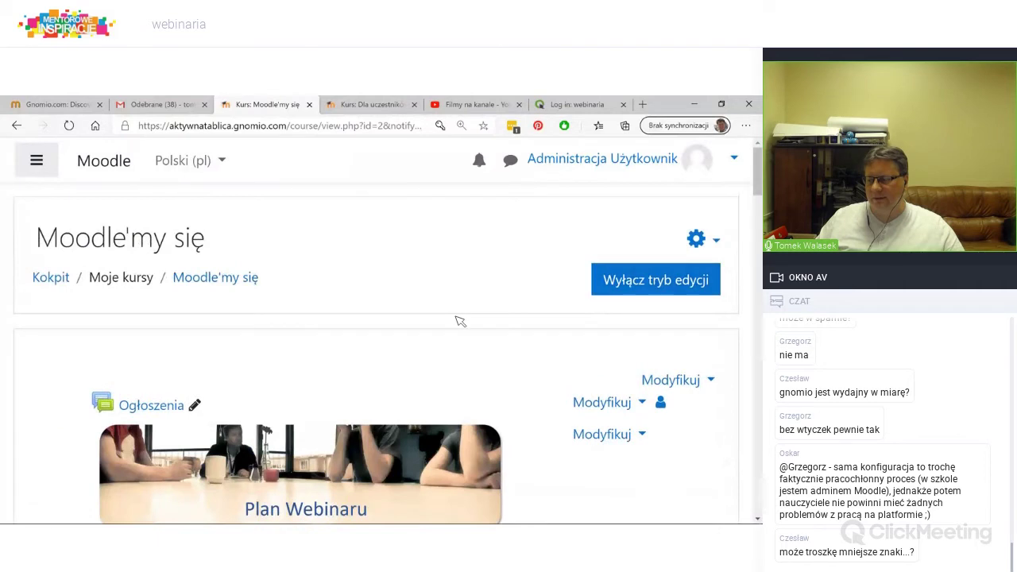
Step: Examine the activities and resources offered for the course section headed "Najważniejsza jest KOMUNIKACJA"
scroll(457, 324, down, 7)
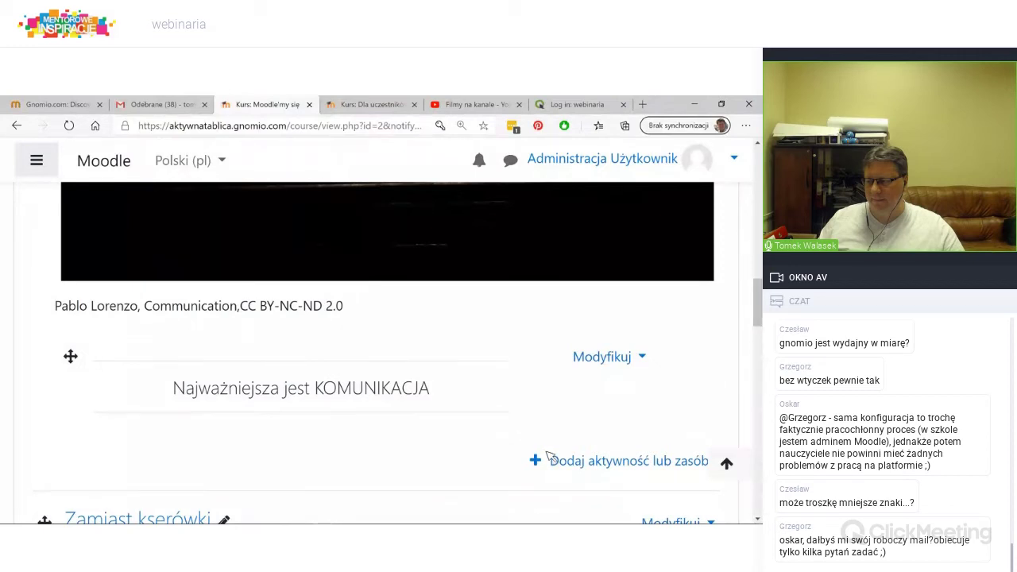
click(616, 461)
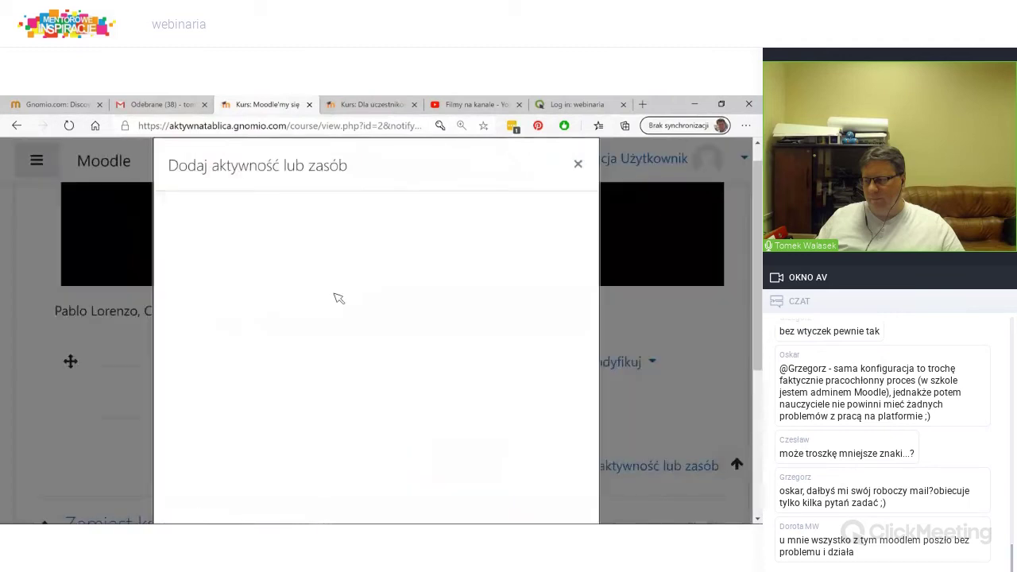
triple_click(500, 165)
click(310, 277)
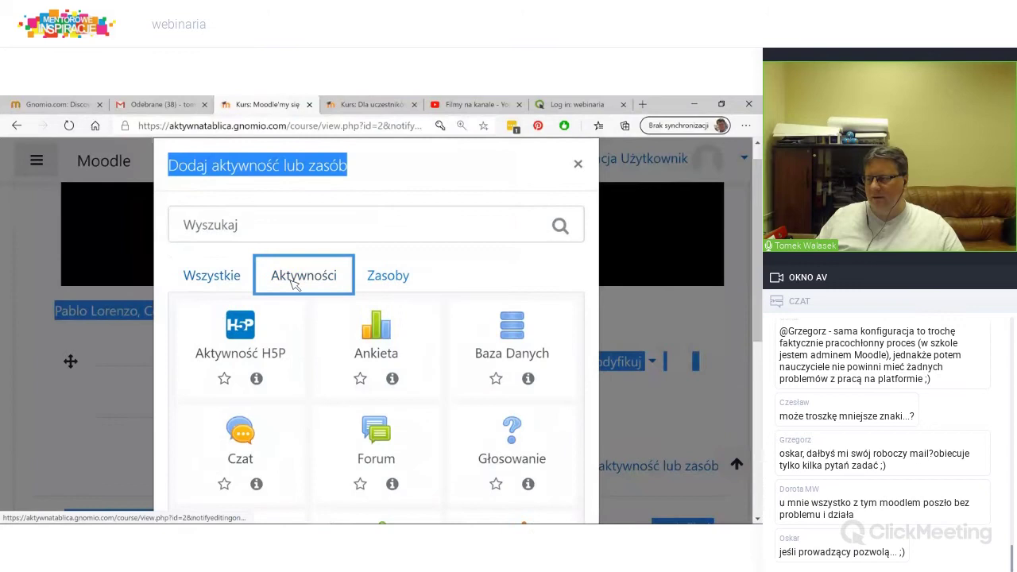
scroll(312, 353, down, 2)
scroll(312, 354, up, 2)
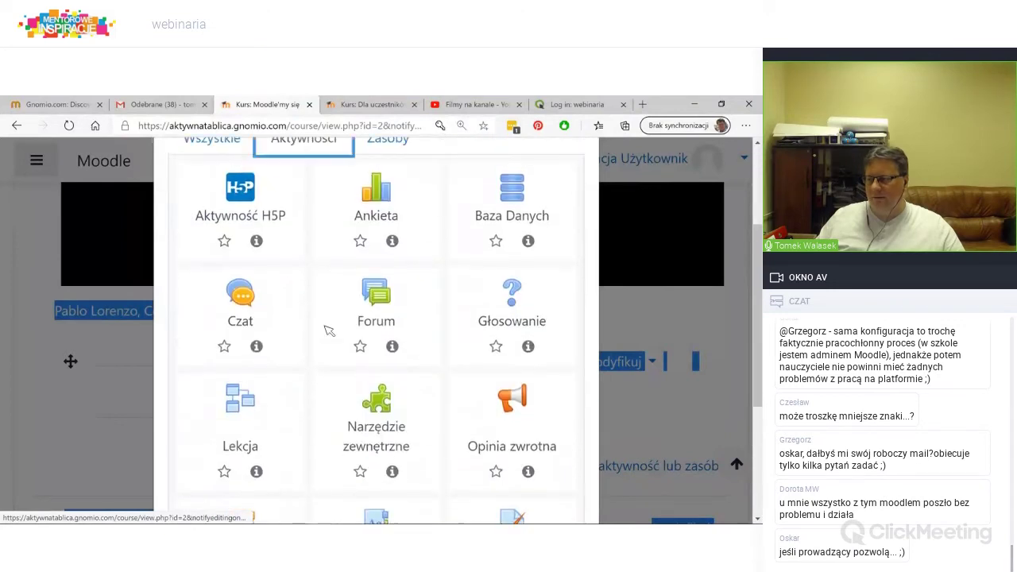
click(389, 195)
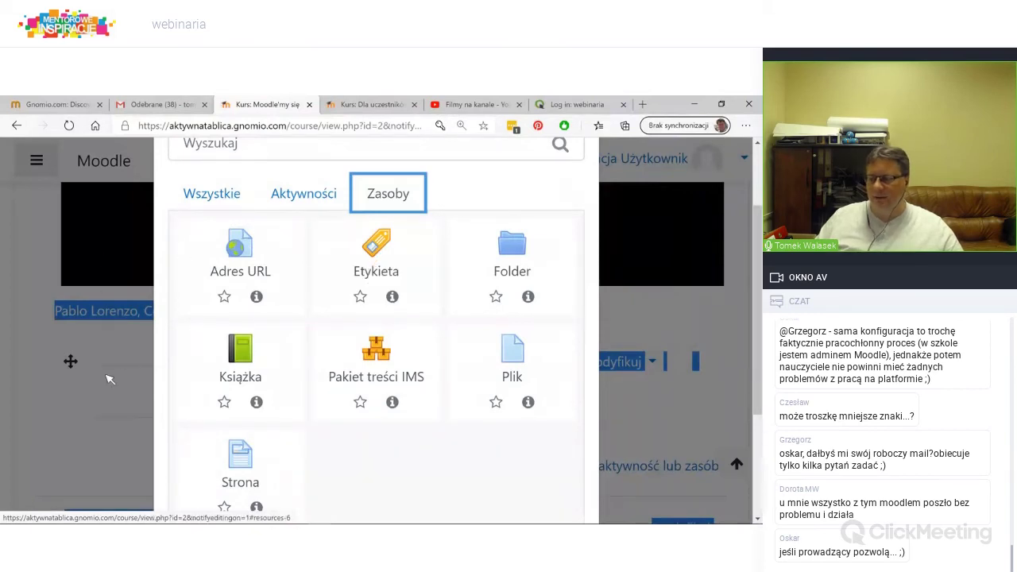
scroll(539, 209, up, 2)
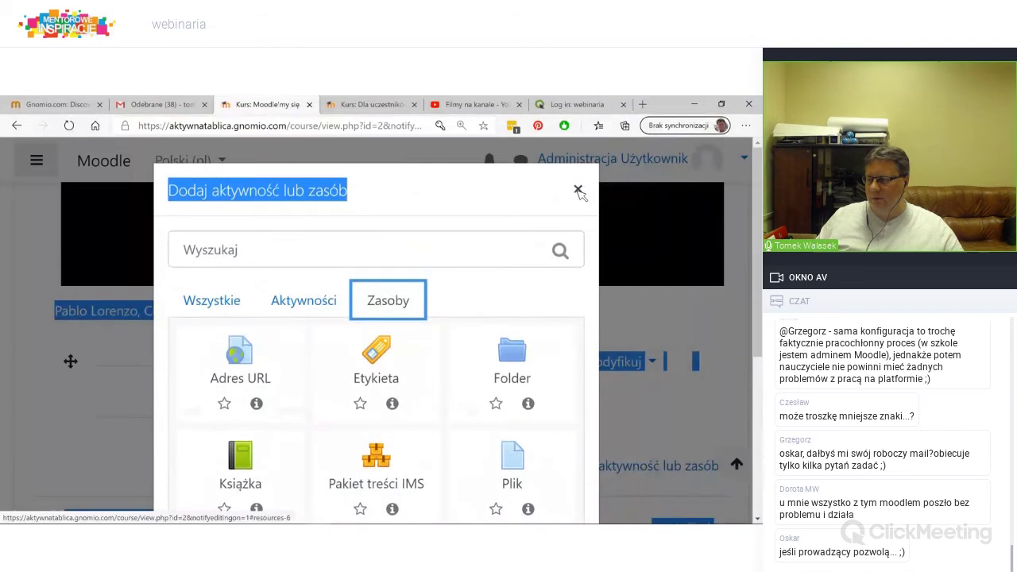
key(Escape)
scroll(334, 302, up, 5)
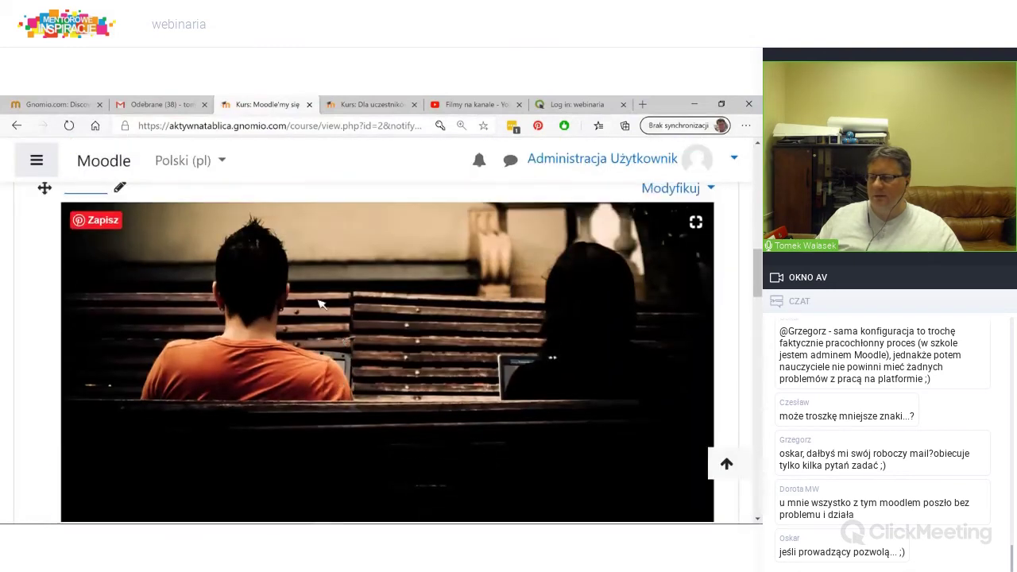
Step: Start adding a Strona resource to the section containing the "Najważniejsza jest KOMUNIKACJA" label
drag(82, 314, 527, 360)
click(592, 383)
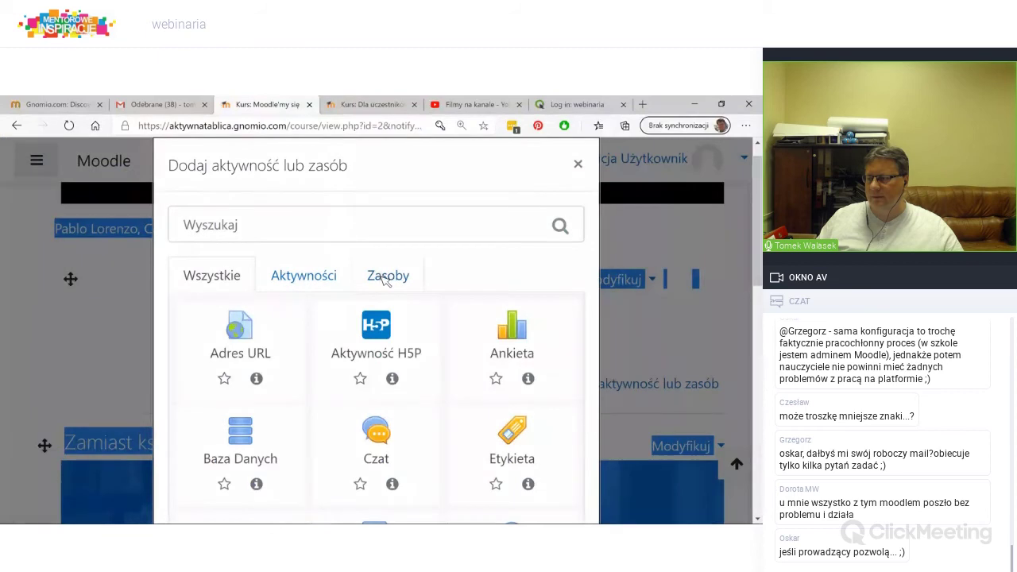
click(386, 275)
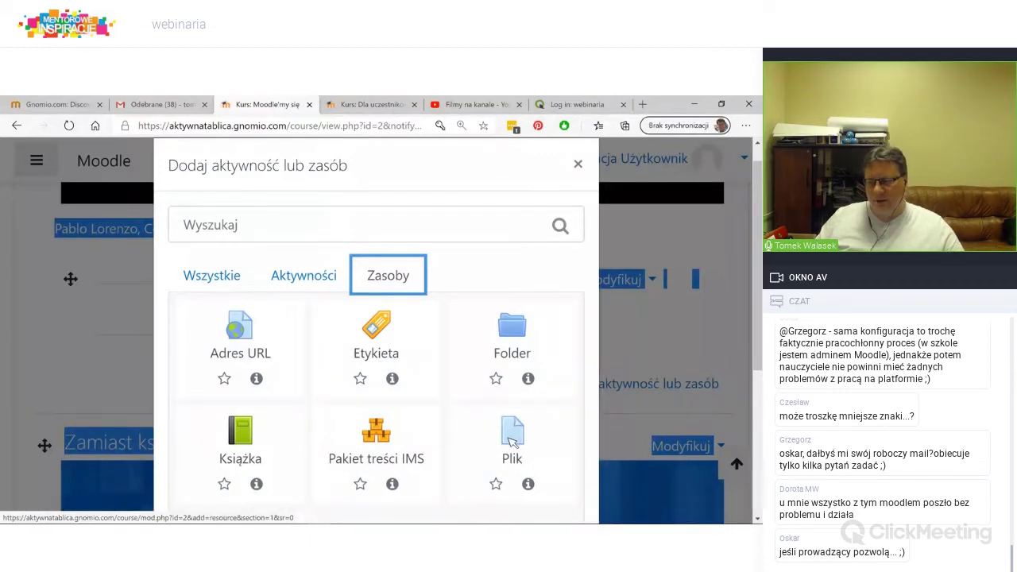
scroll(569, 447, down, 2)
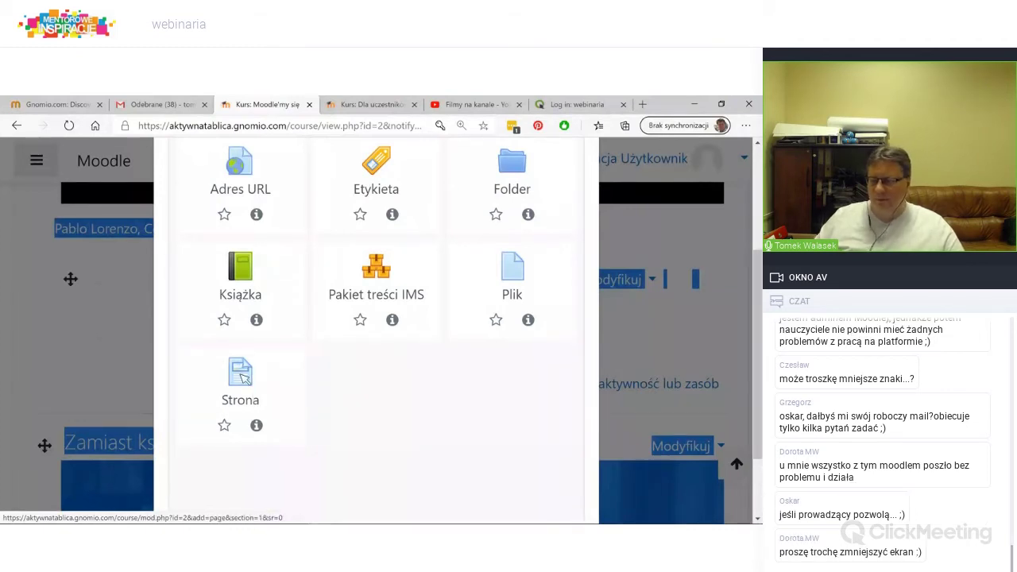
click(244, 378)
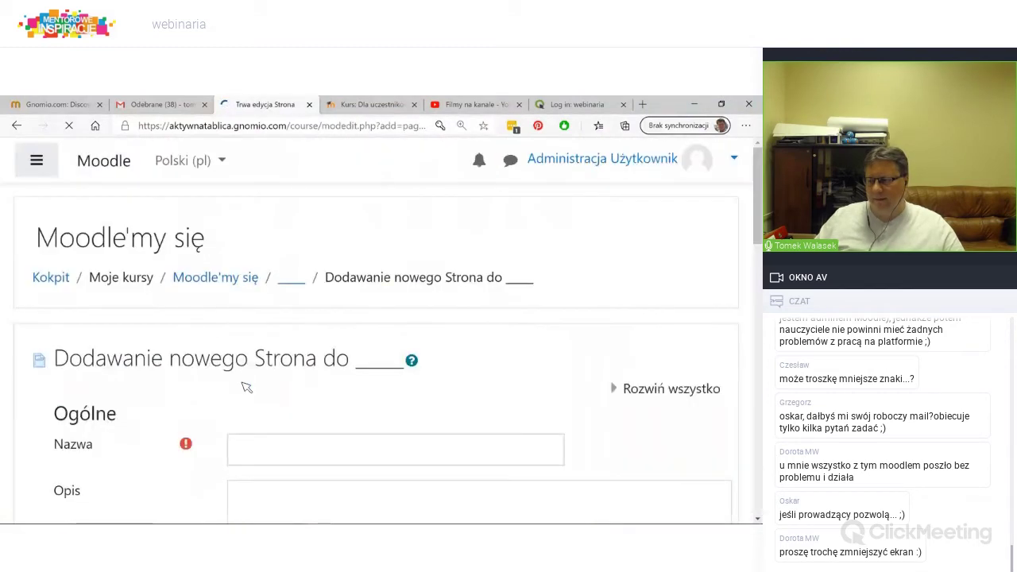
Step: Name the new page "Wytyczne mojego kursu"
scroll(250, 206, down, 2)
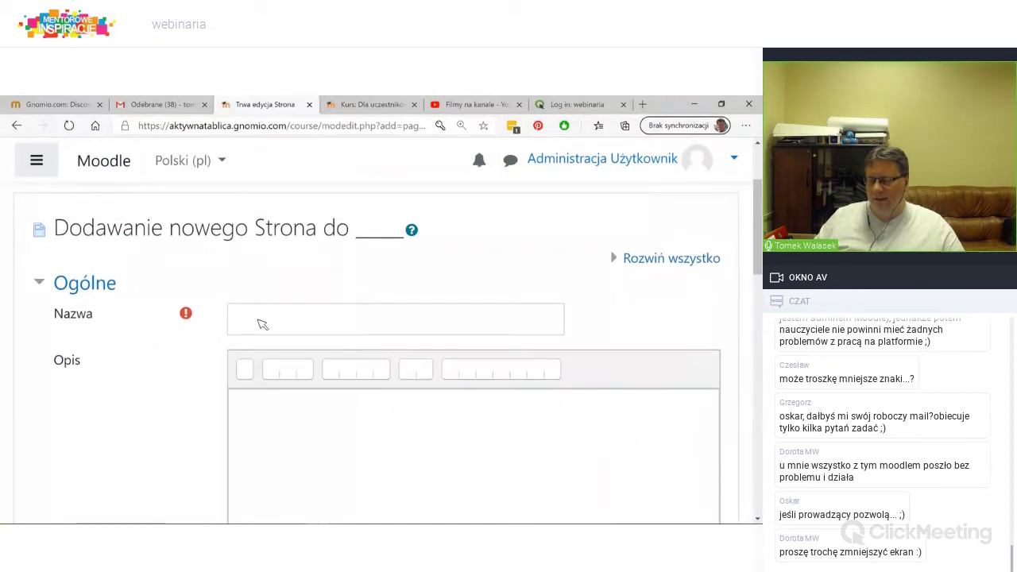
click(270, 325)
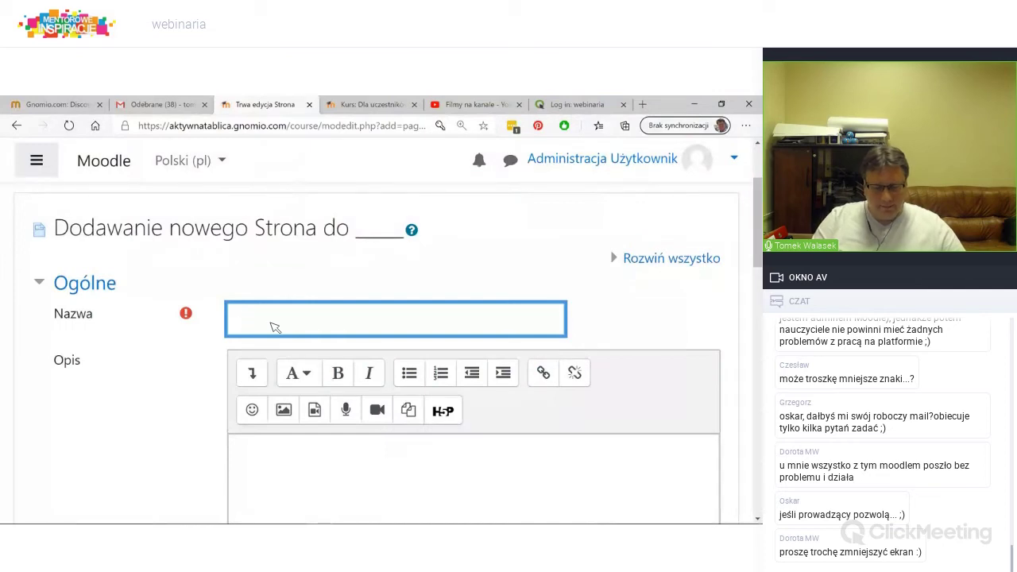
text(Wytyczne)
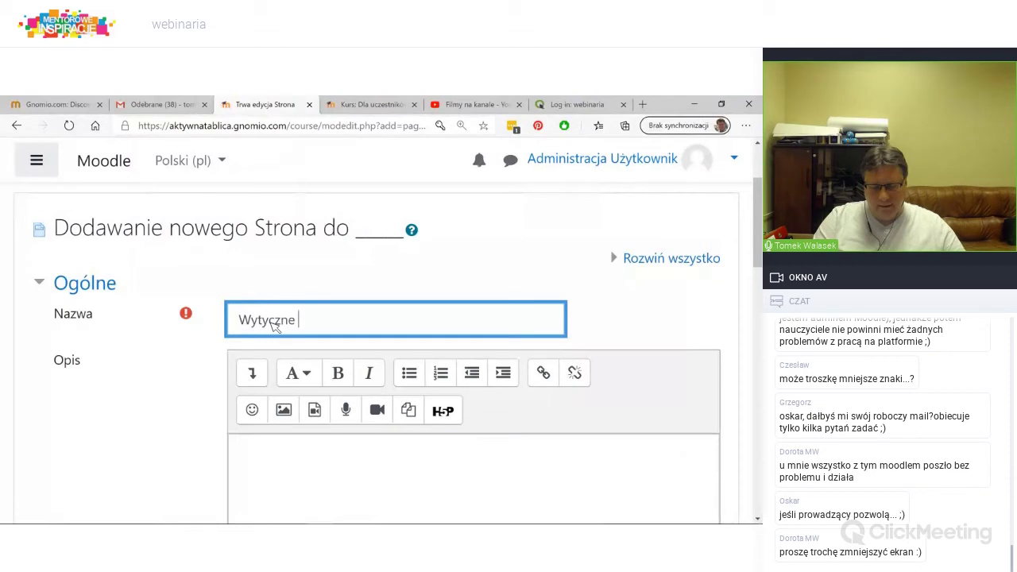
text( mojego kursu)
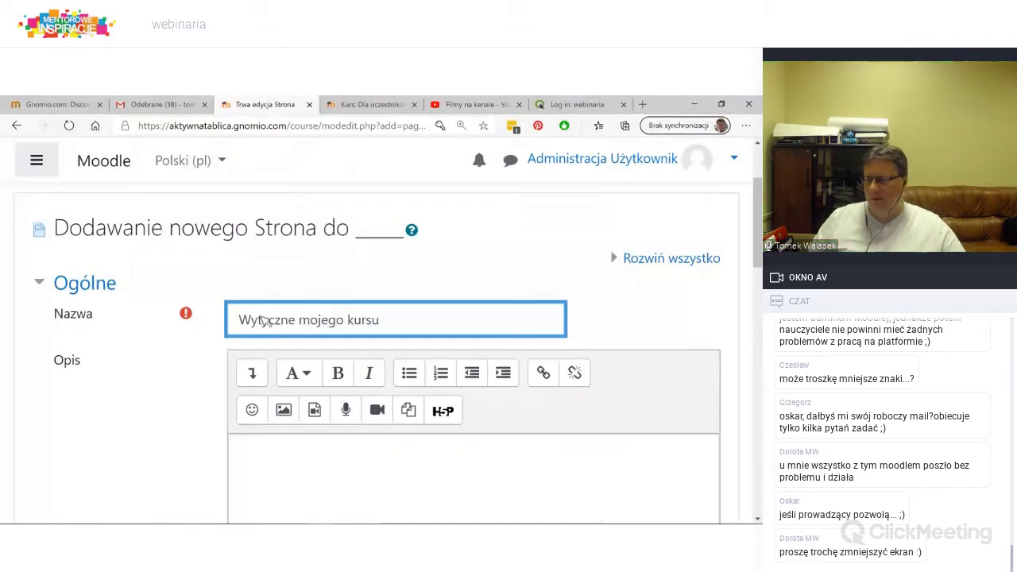
Step: Show all formatting tools of the page content editor and reduce the browser zoom
scroll(147, 348, down, 5)
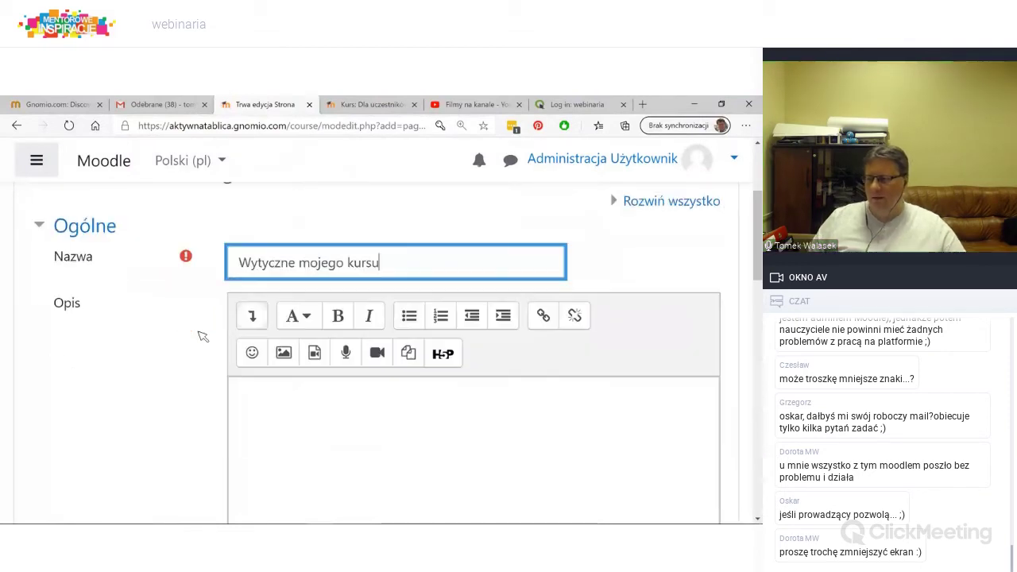
click(268, 427)
scroll(140, 432, down, 2)
scroll(141, 429, up, 1)
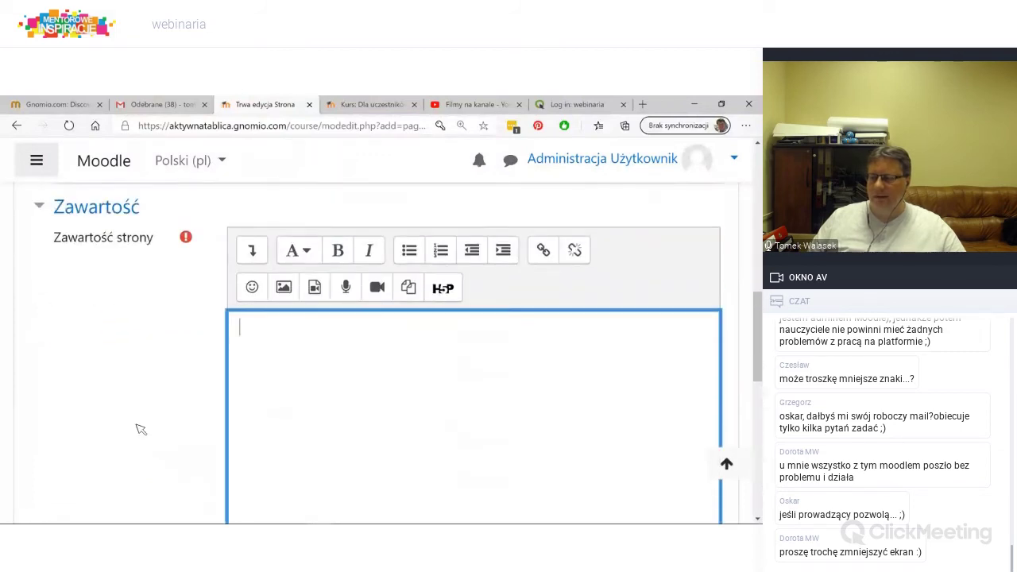
click(252, 251)
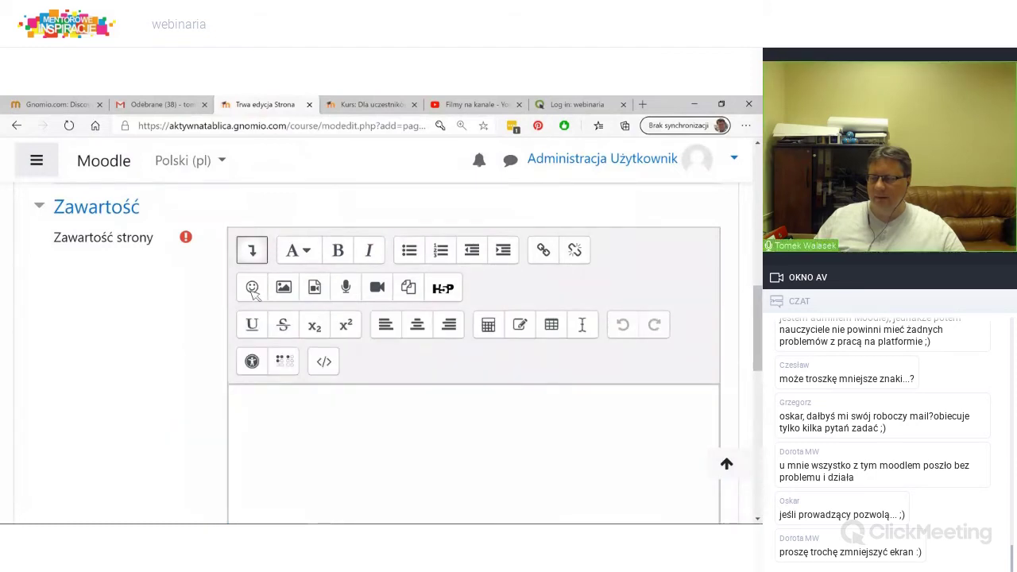
key(ctrl+minus)
key(ctrl+minus)
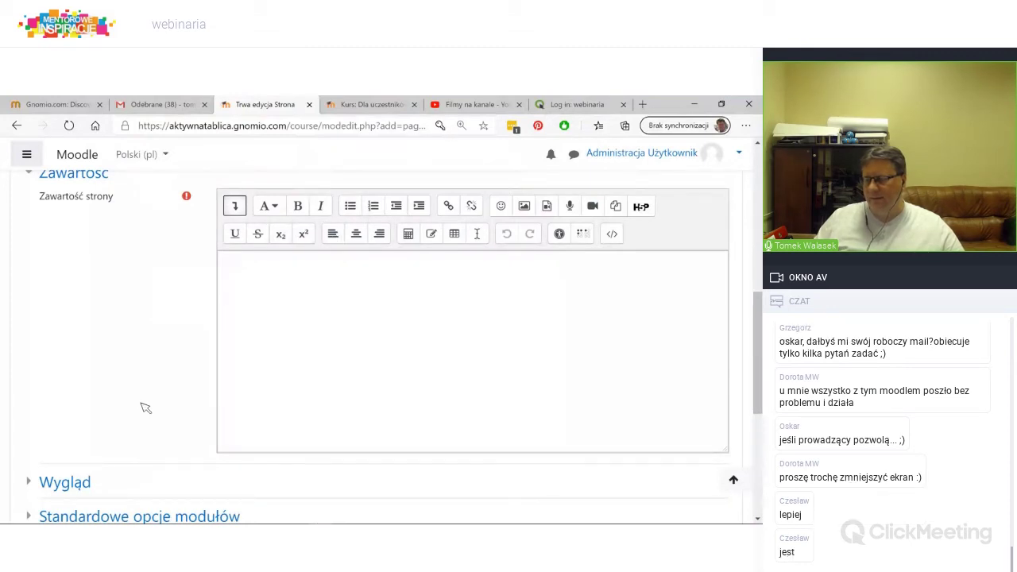
Step: Enter "Wymagania dotyczące kursu" as the page content, correcting the spacing between the words
click(254, 291)
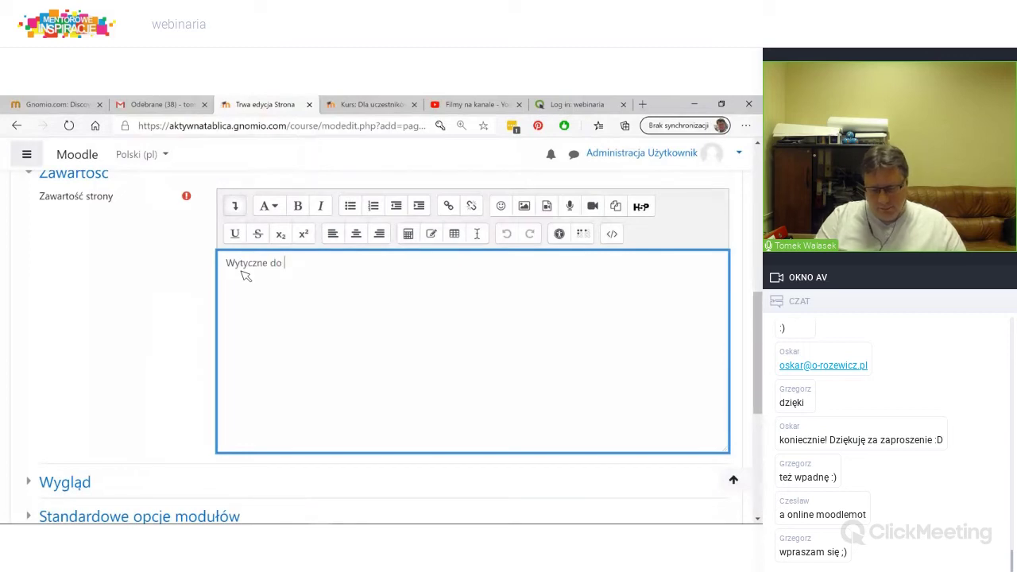
key(BackSpace)
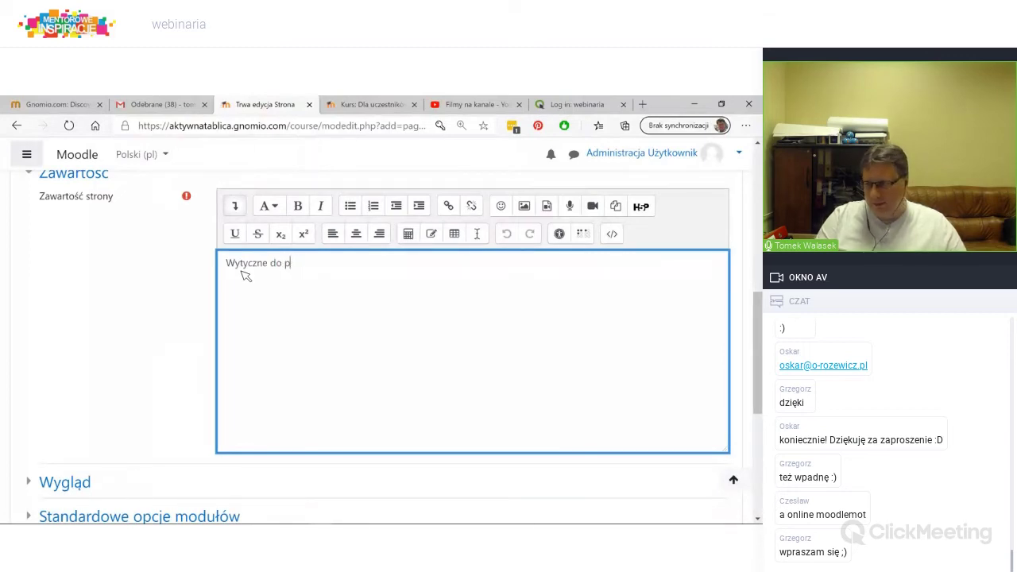
key(BackSpace)
key(BackSpace)
key(BackSpace)
key(BackSpace)
key(BackSpace)
key(BackSpace)
key(BackSpace)
key(BackSpace)
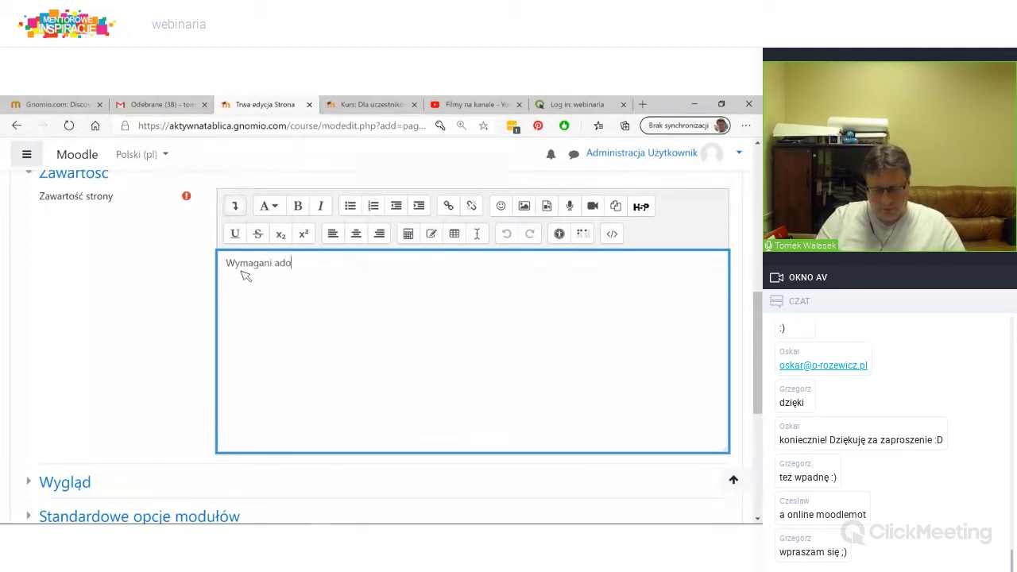
text(kursu)
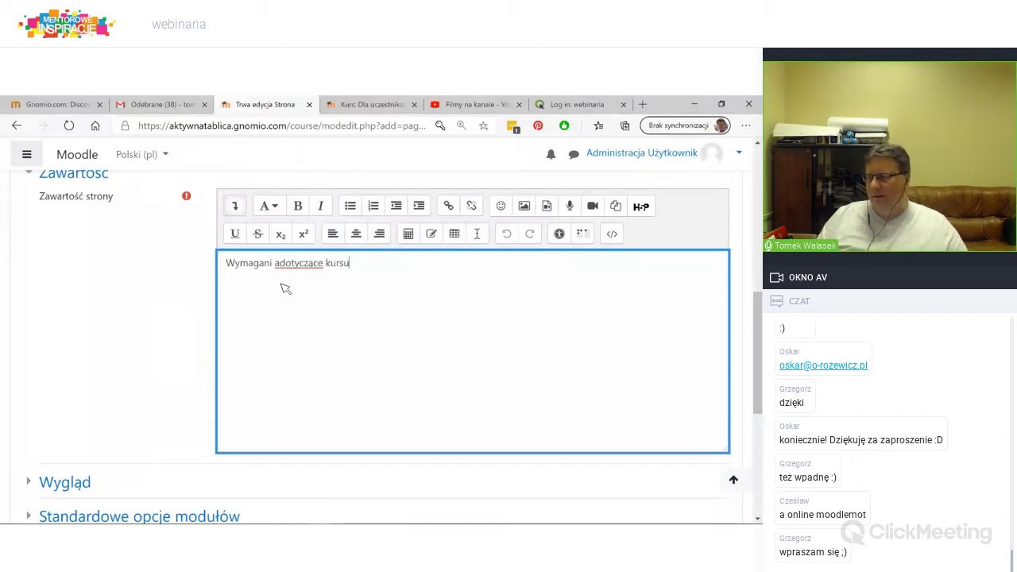
click(279, 263)
key(ctrl+BackSpace)
text(a dotyczące)
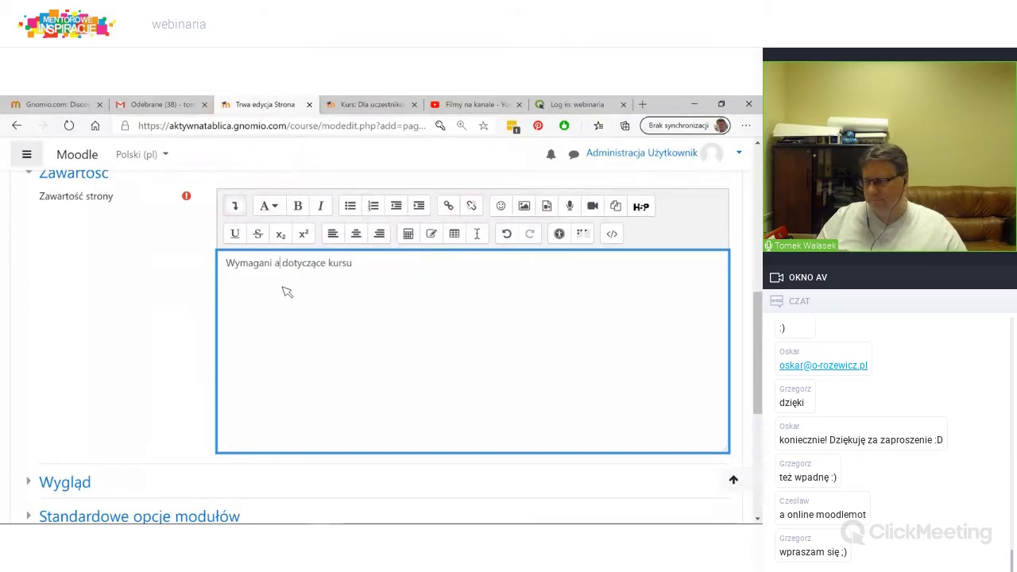
key(BackSpace)
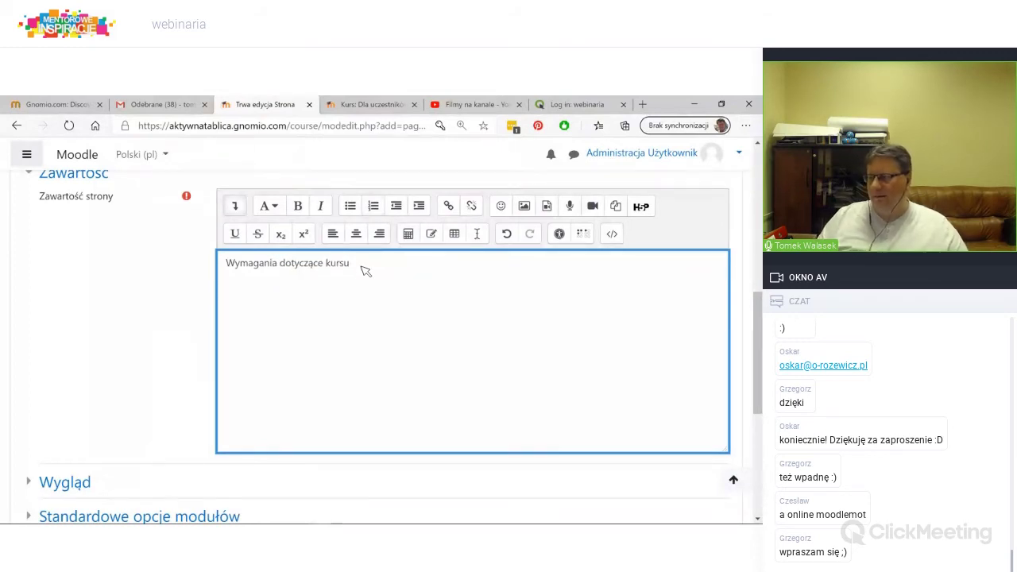
Step: Make the "Wymagania dotyczące kursu" line bold
triple_click(280, 269)
click(276, 213)
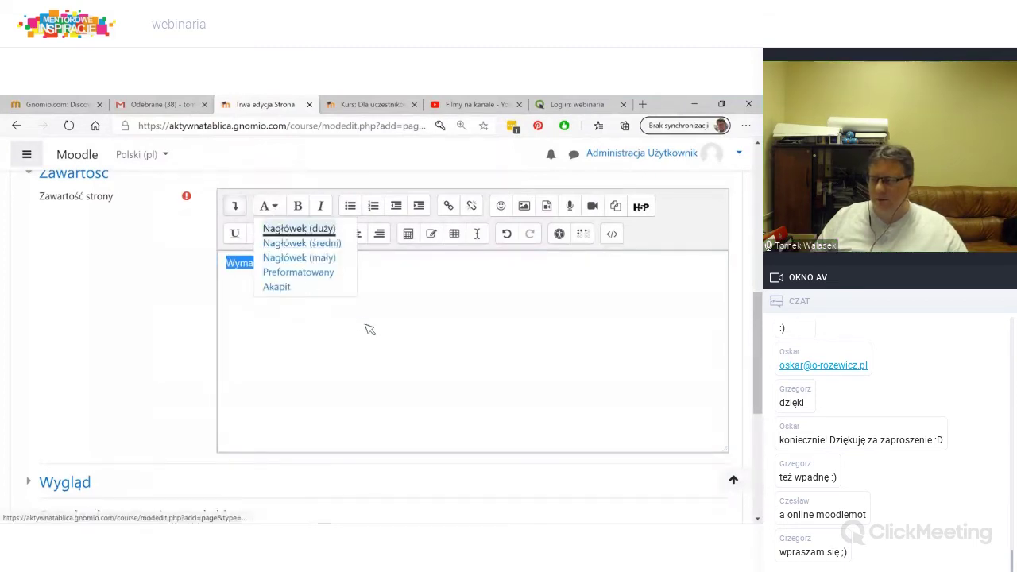
click(305, 213)
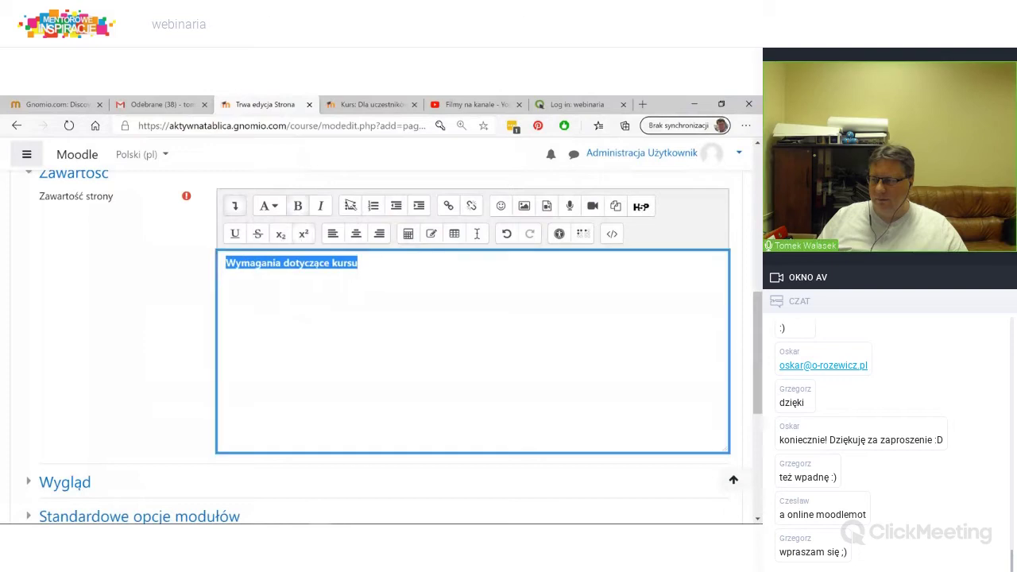
Step: Turn the bold line into a numbered list and add an empty second item
click(350, 206)
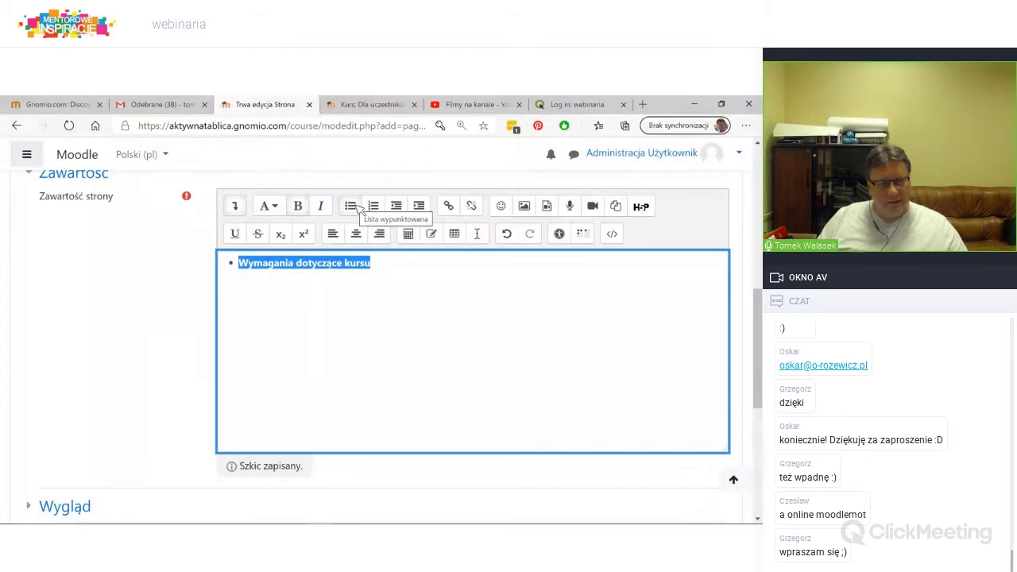
click(375, 207)
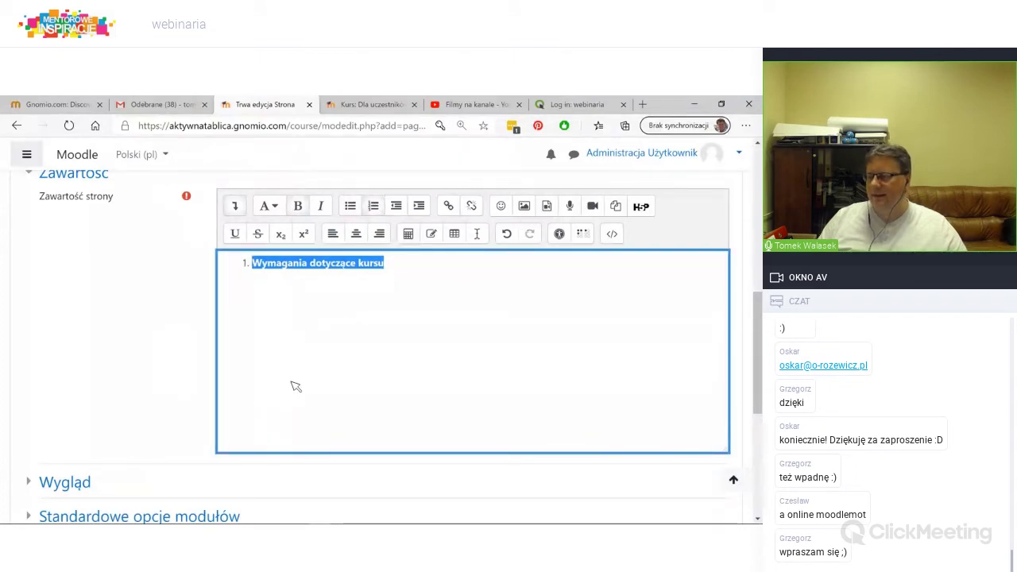
click(416, 276)
key(Return)
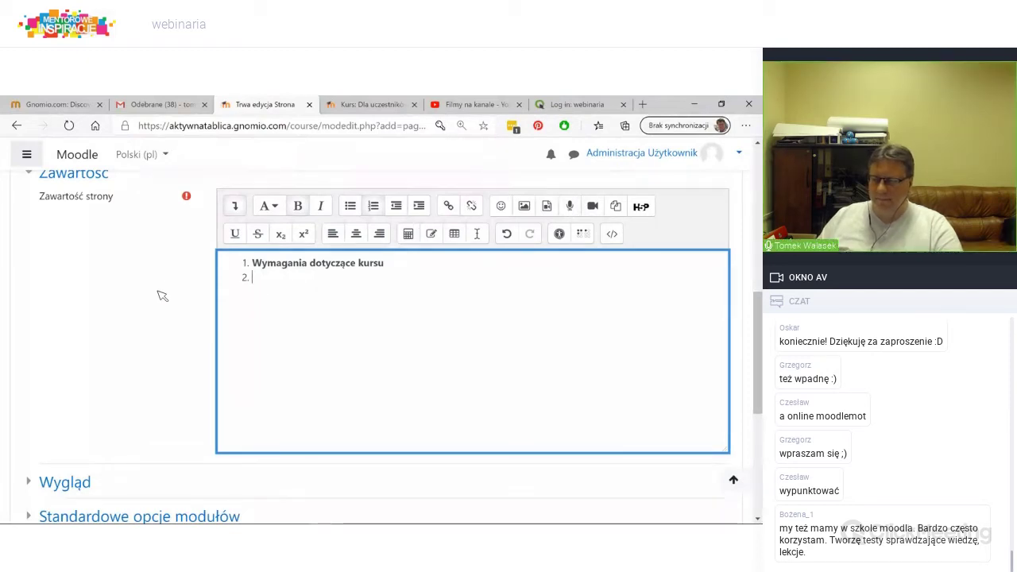
Step: Save the new page resource and display it
click(134, 386)
scroll(135, 387, down, 4)
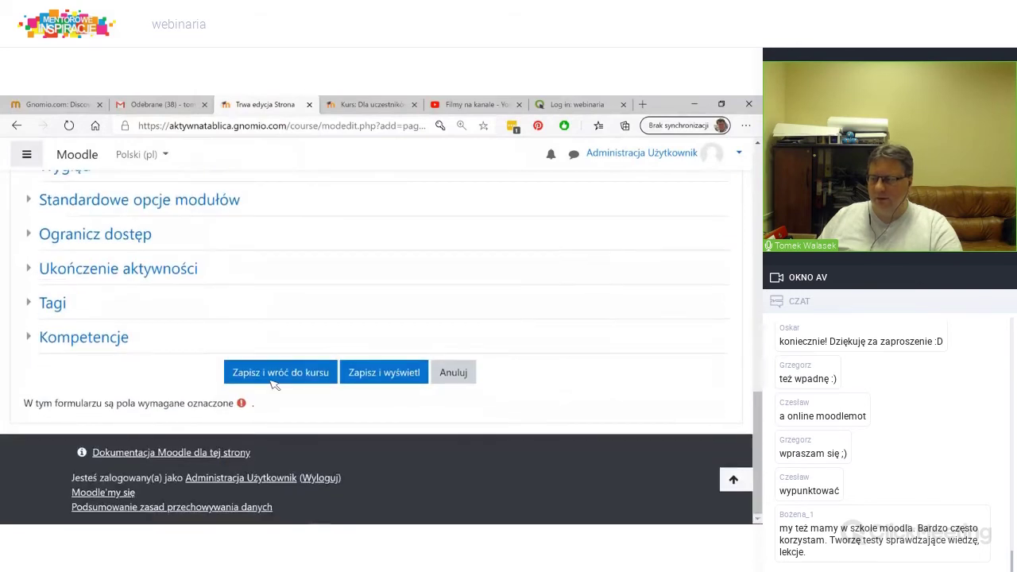
click(372, 382)
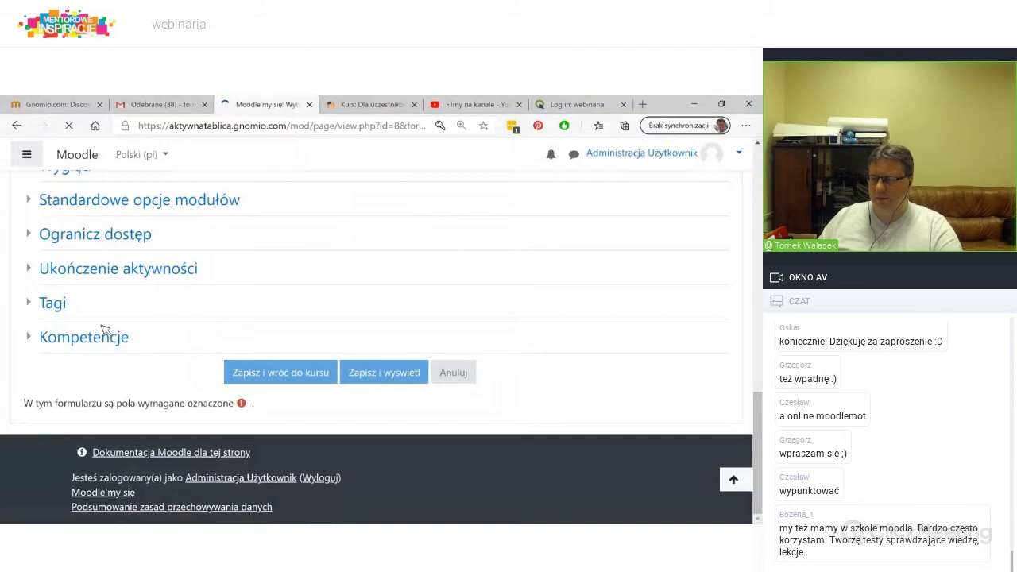
Step: Review the saved page and return to the "Moodle'my się" course page
scroll(120, 346, down, 3)
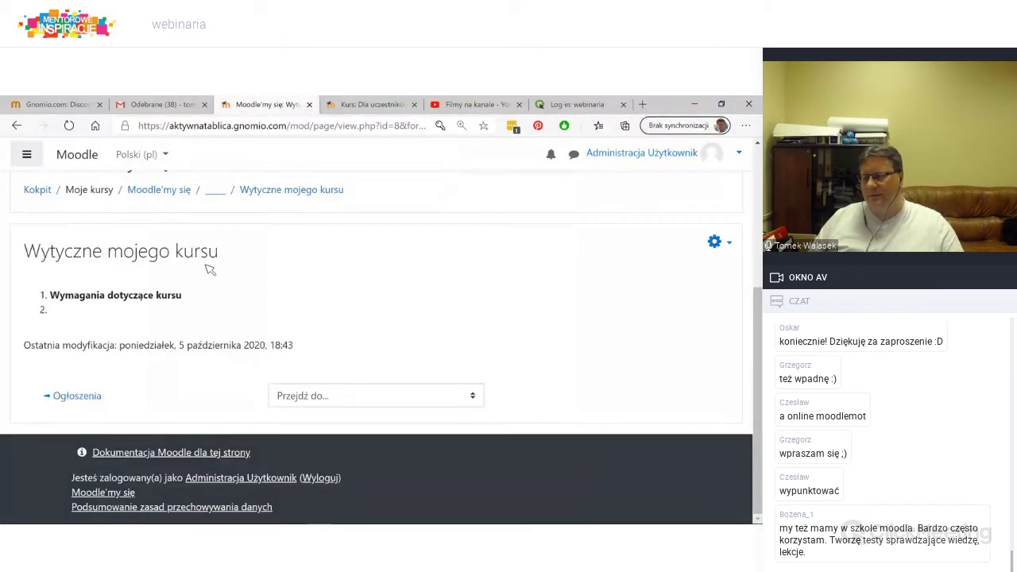
scroll(159, 294, up, 2)
scroll(159, 294, up, 1)
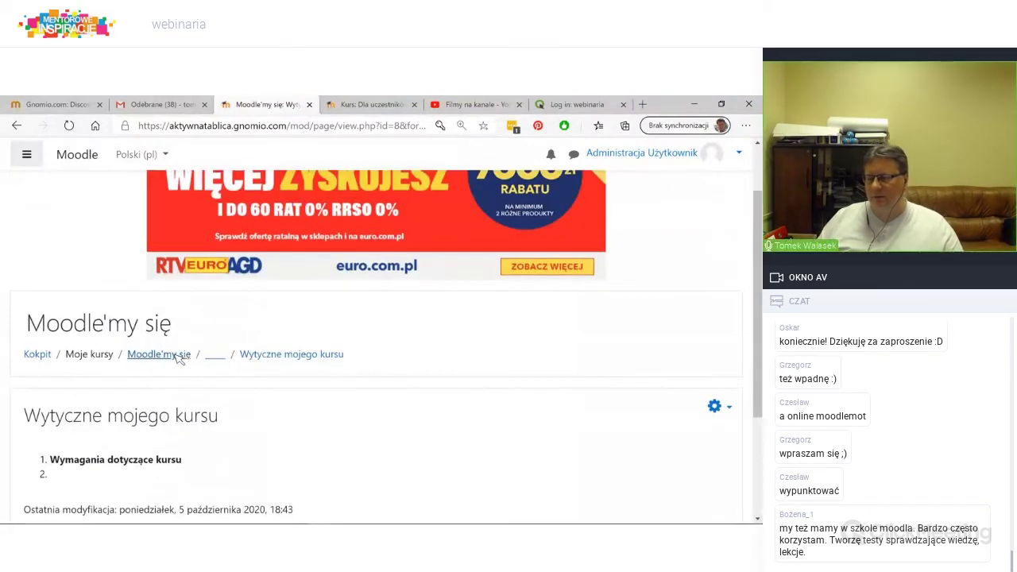
click(157, 356)
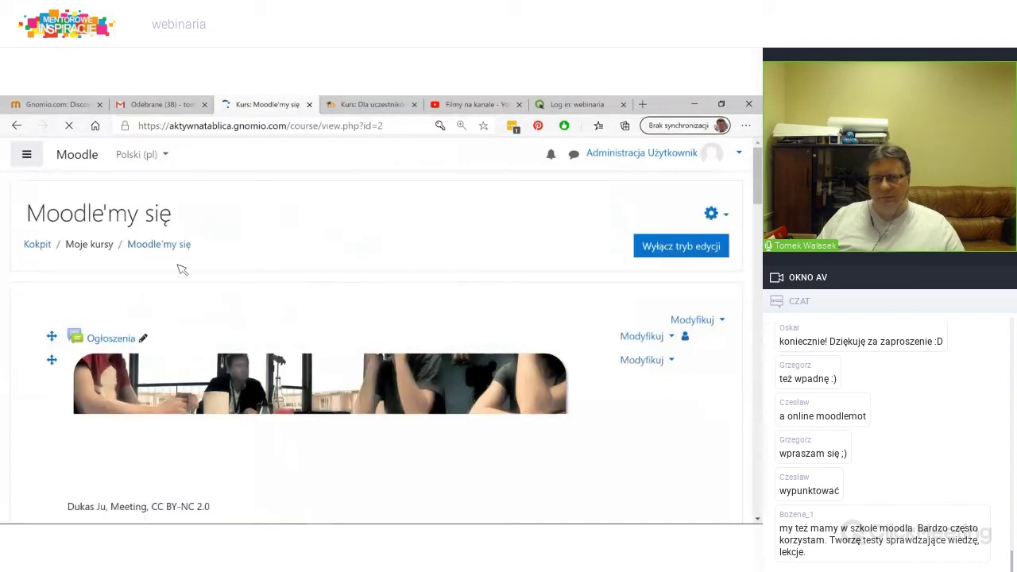
Step: Start adding a Forum activity to the course section containing "Najważniejsza jest KOMUNIKACJA"
scroll(423, 310, down, 10)
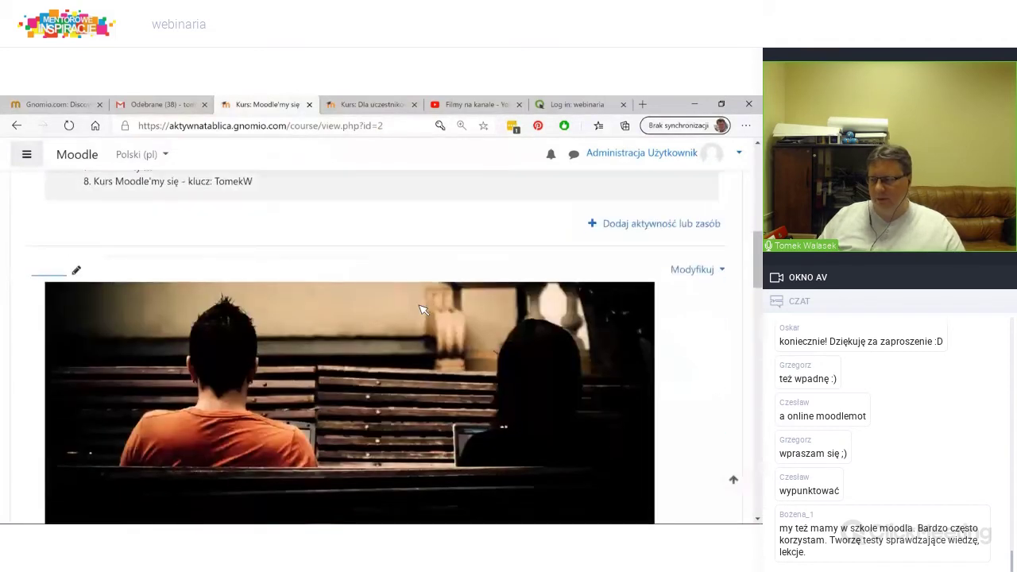
scroll(424, 310, down, 2)
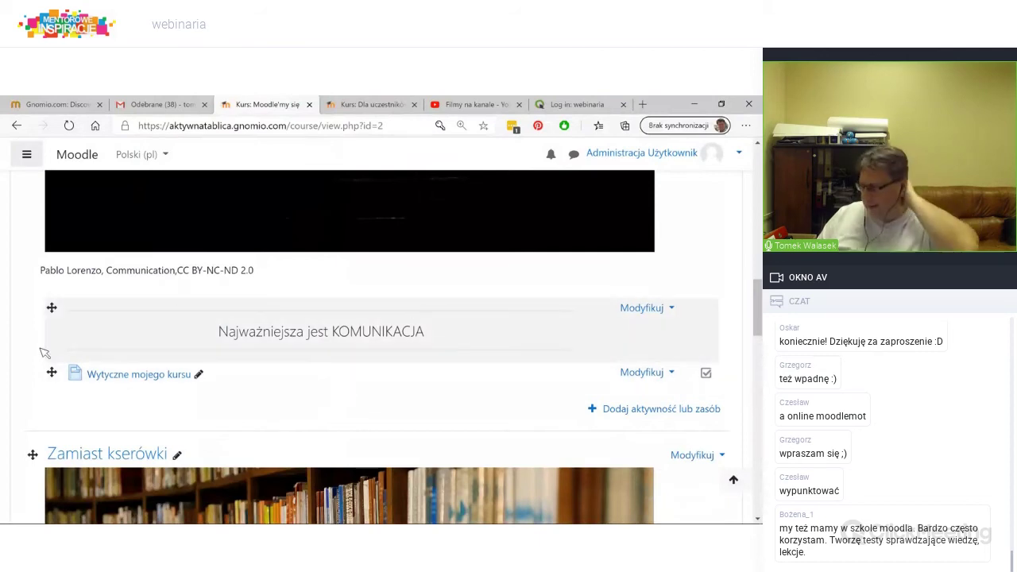
click(650, 410)
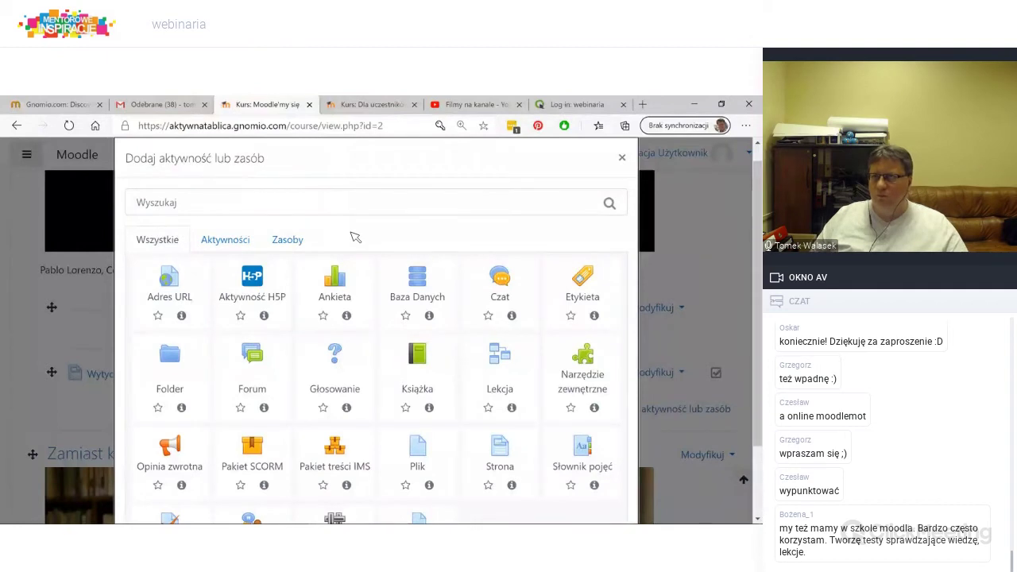
scroll(401, 241, down, 2)
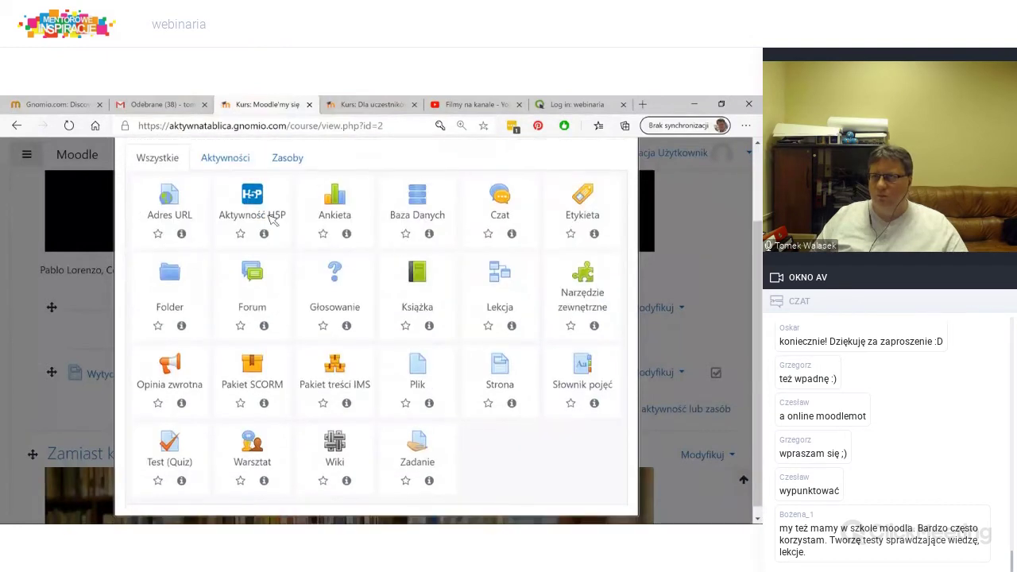
click(227, 159)
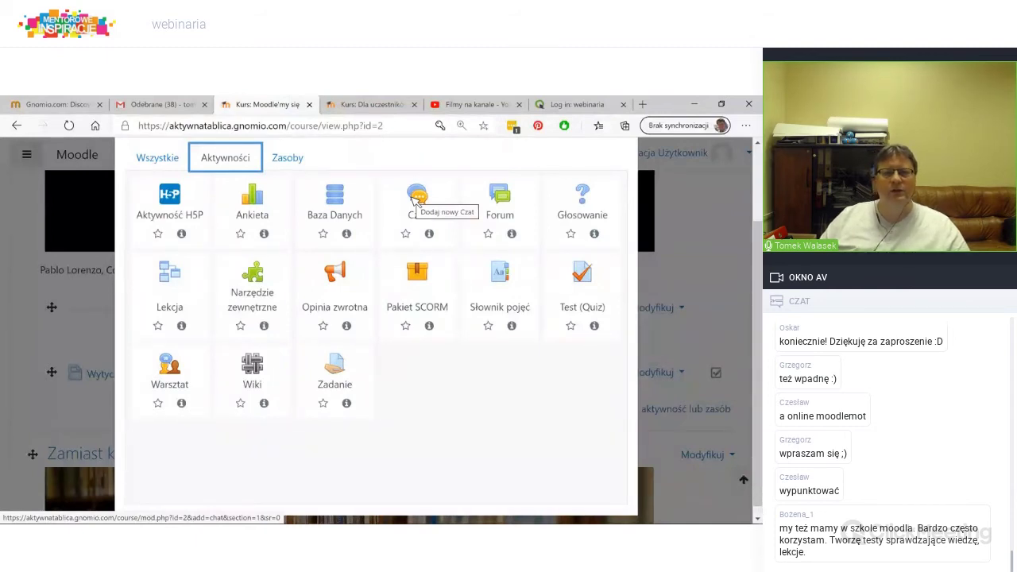
click(502, 197)
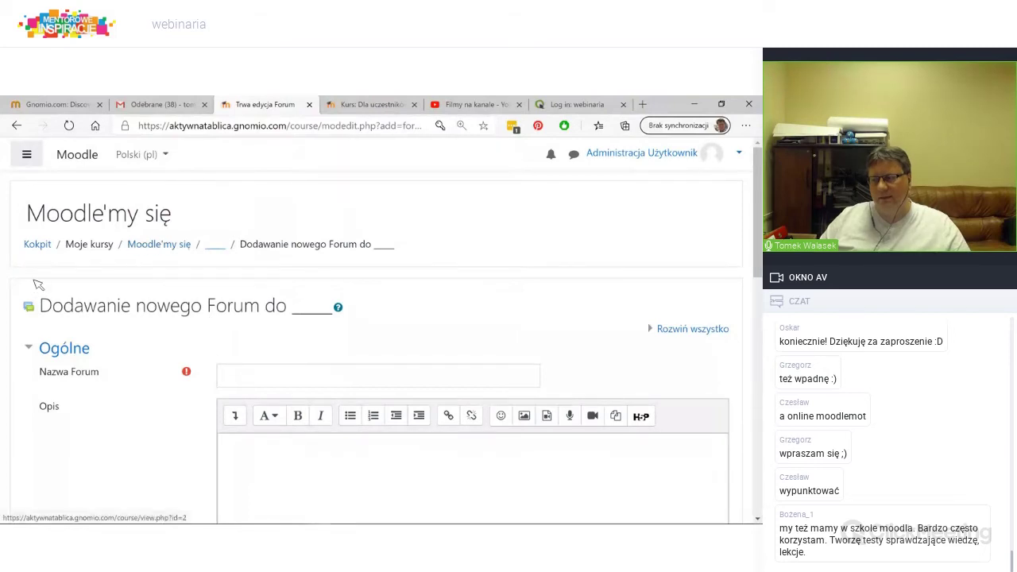
Step: Examine the available forum types in the new forum's settings without changing the selected type
scroll(45, 318, down, 2)
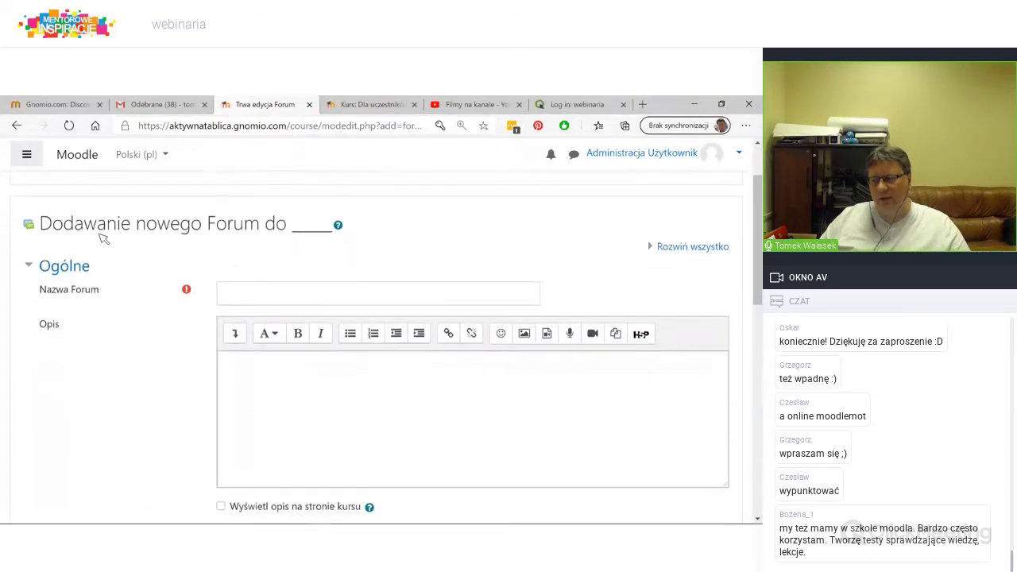
click(268, 299)
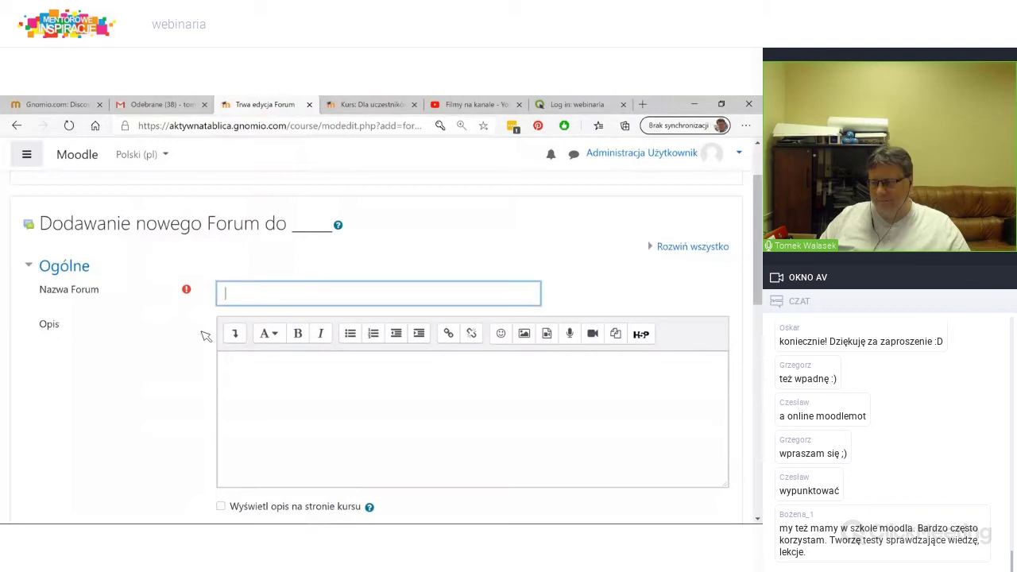
scroll(276, 296, down, 5)
click(277, 296)
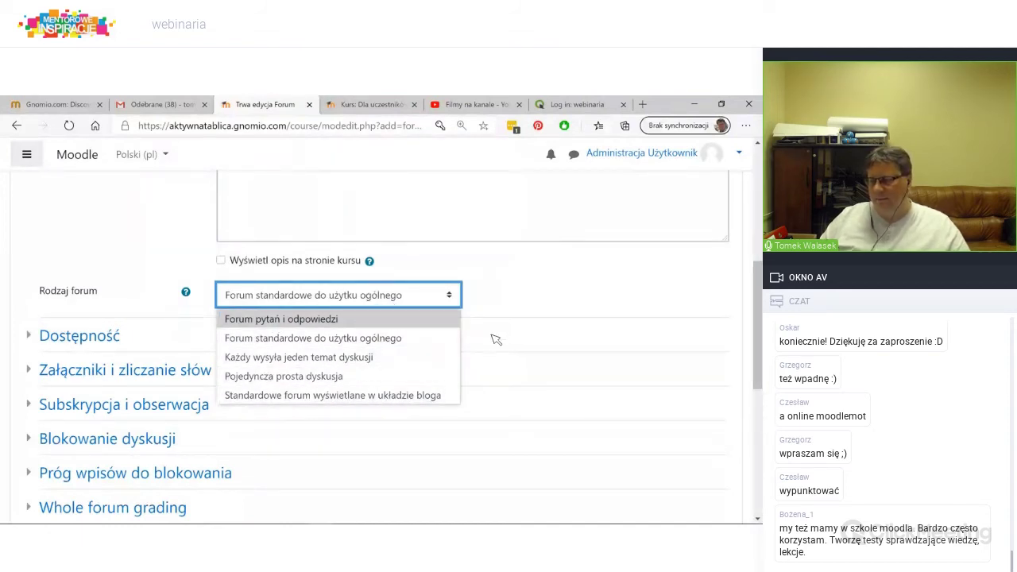
click(477, 373)
scroll(477, 397, up, 2)
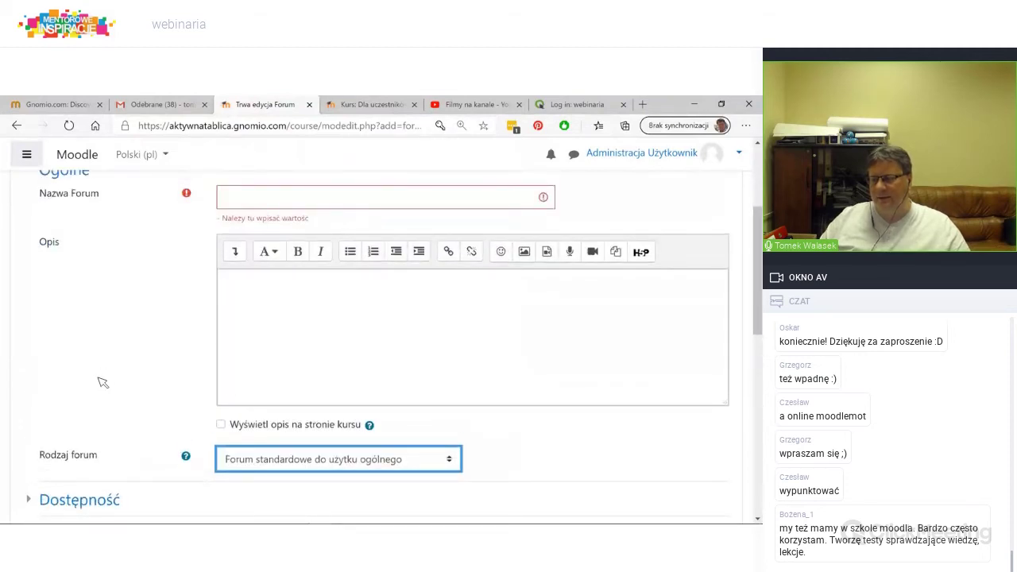
Step: Name the forum "Forum 1 Kawiarenka" and enter "Kawiarenka" as its description
click(265, 205)
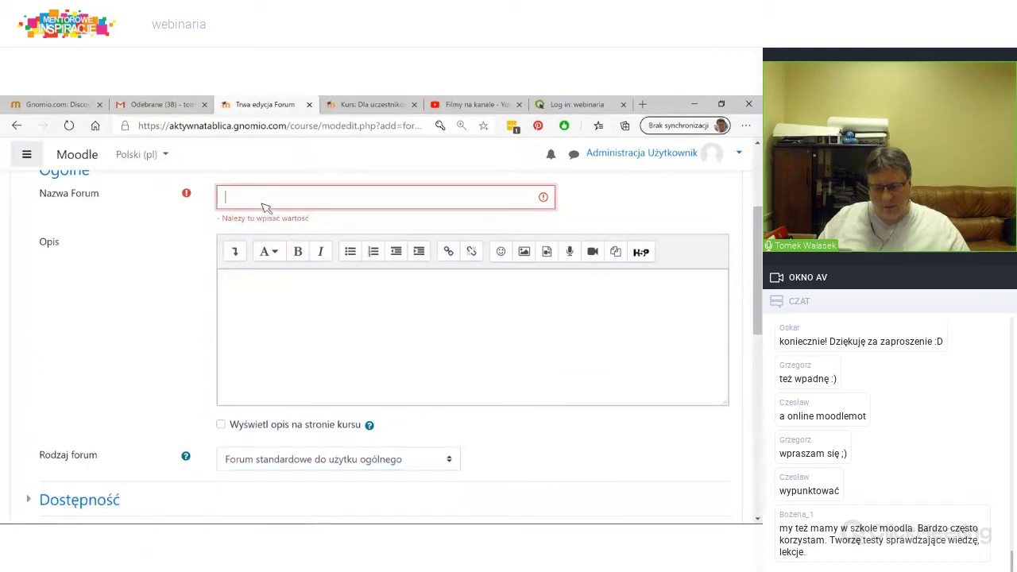
text(Forum 1)
click(292, 331)
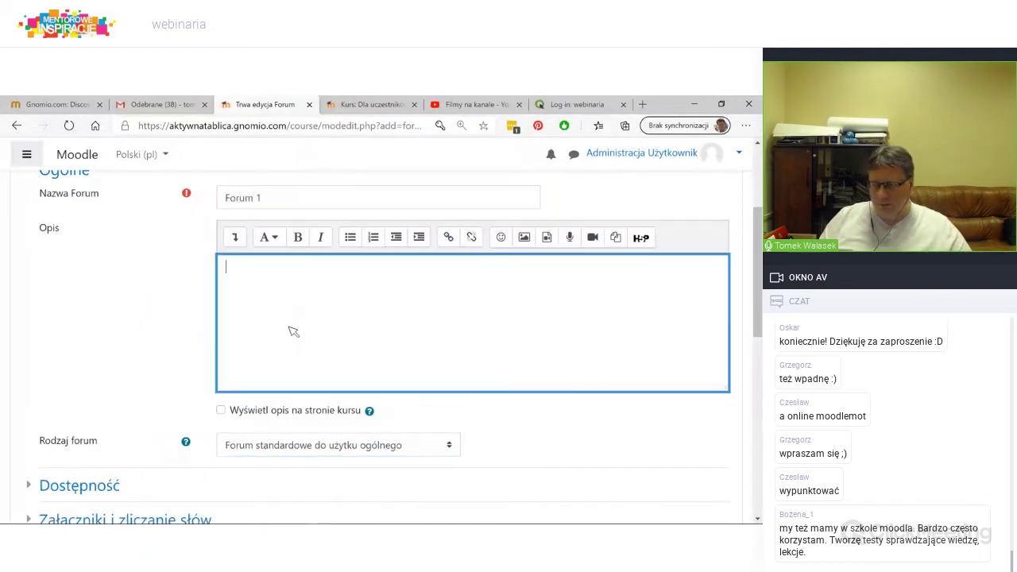
text(Kawia)
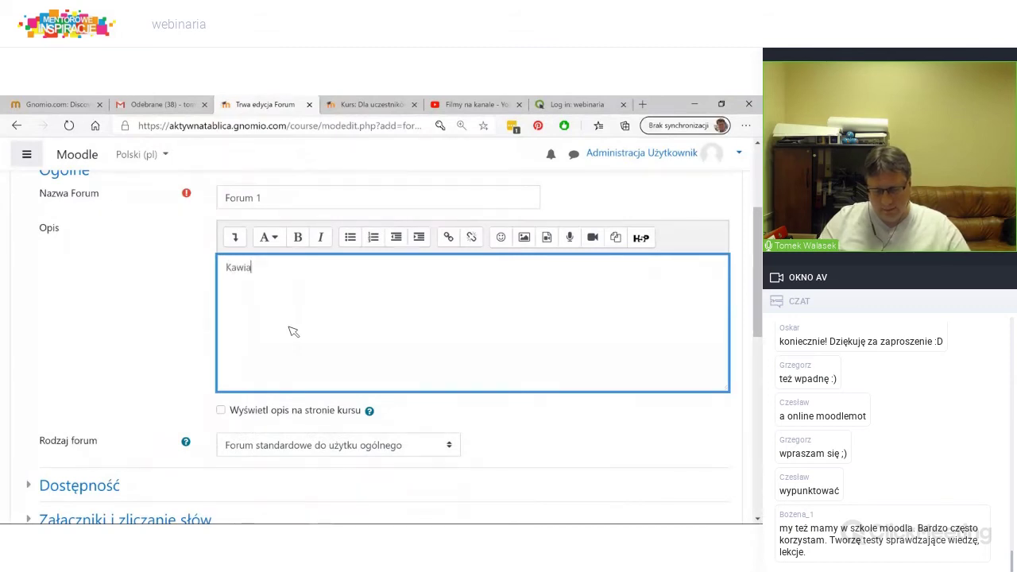
click(291, 208)
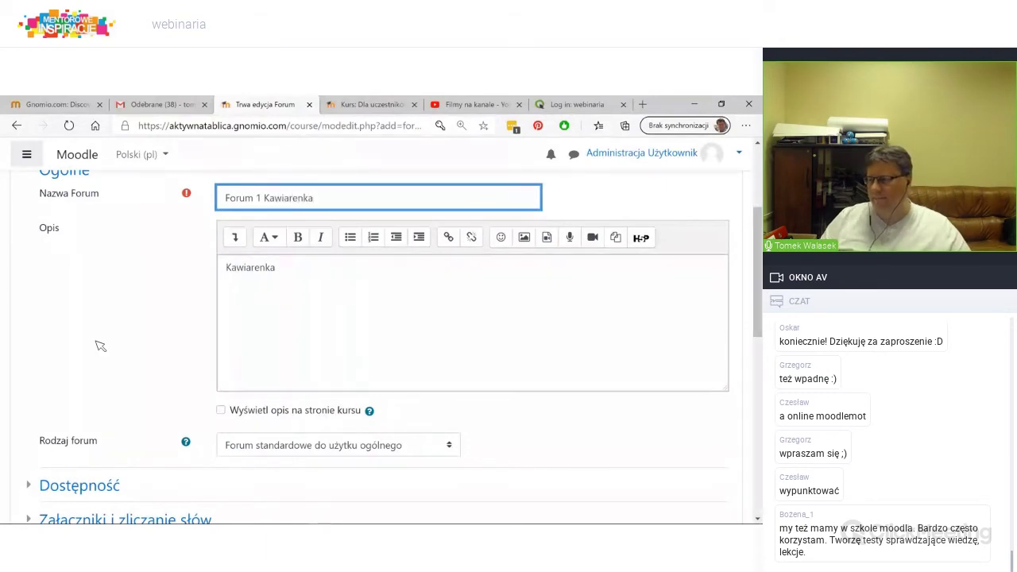
Step: Look over the remaining forum settings, then save the new forum and display it
scroll(100, 345, down, 3)
scroll(348, 213, up, 1)
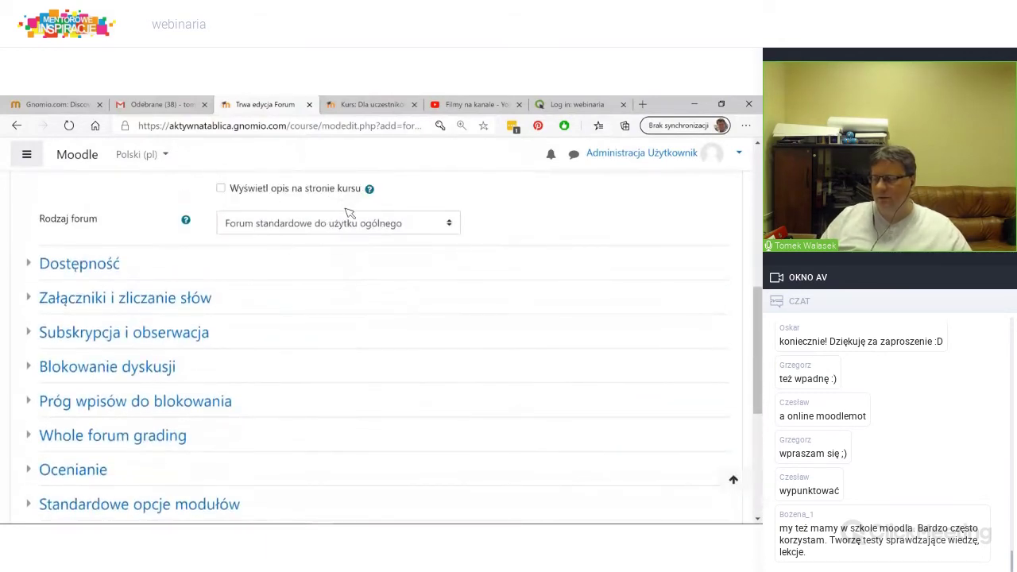
scroll(111, 270, up, 1)
scroll(120, 238, down, 2)
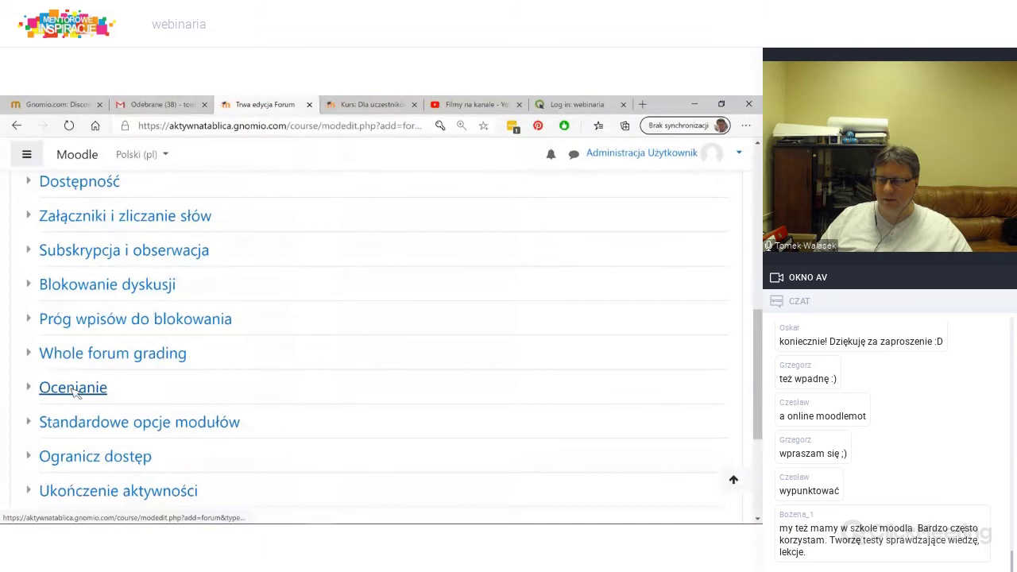
scroll(238, 334, down, 3)
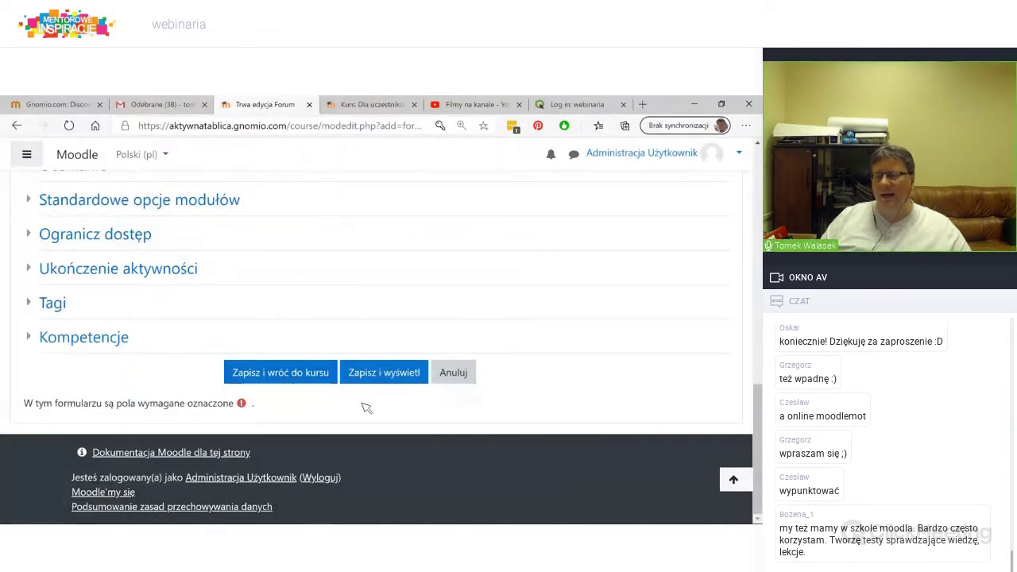
scroll(397, 299, up, 10)
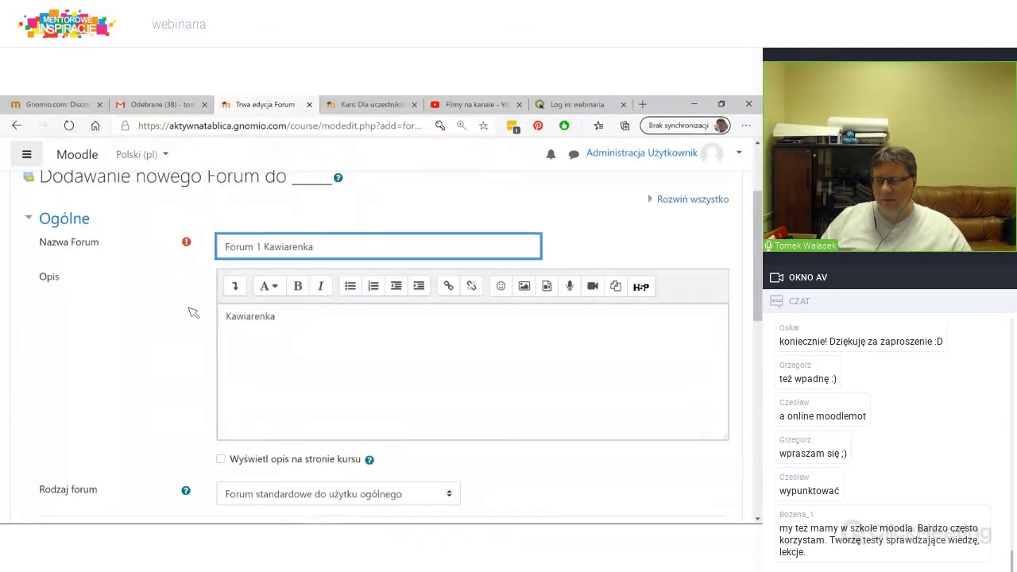
scroll(175, 337, down, 10)
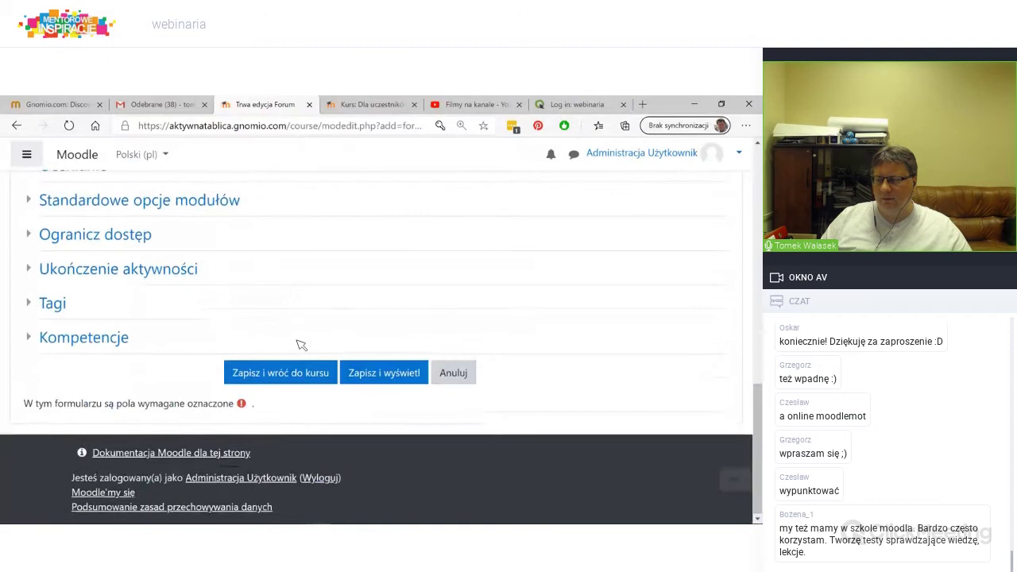
click(370, 375)
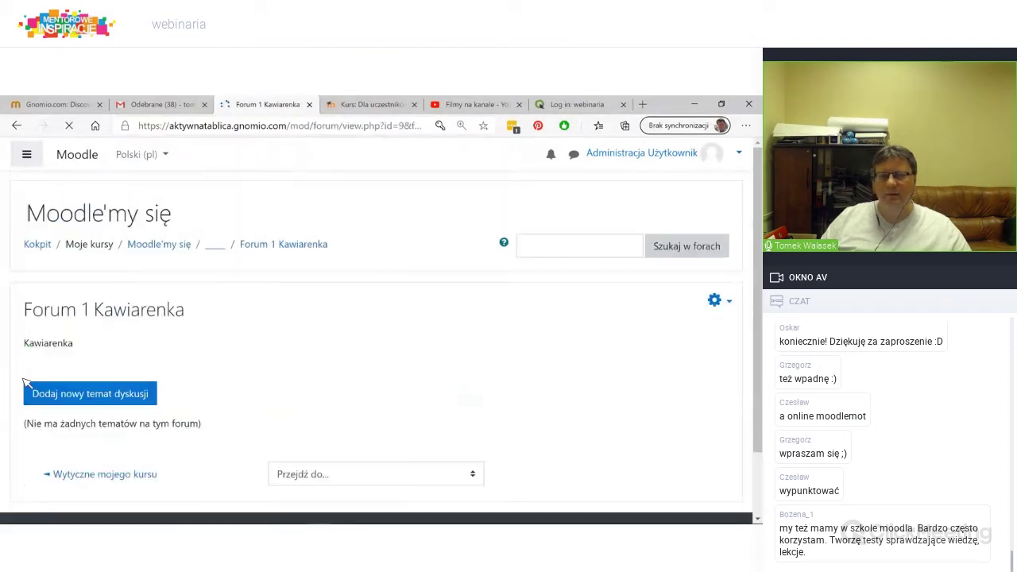
Step: Start a new discussion in the forum with the subject "Temat 1" and the message "Mam problem"
scroll(221, 286, down, 3)
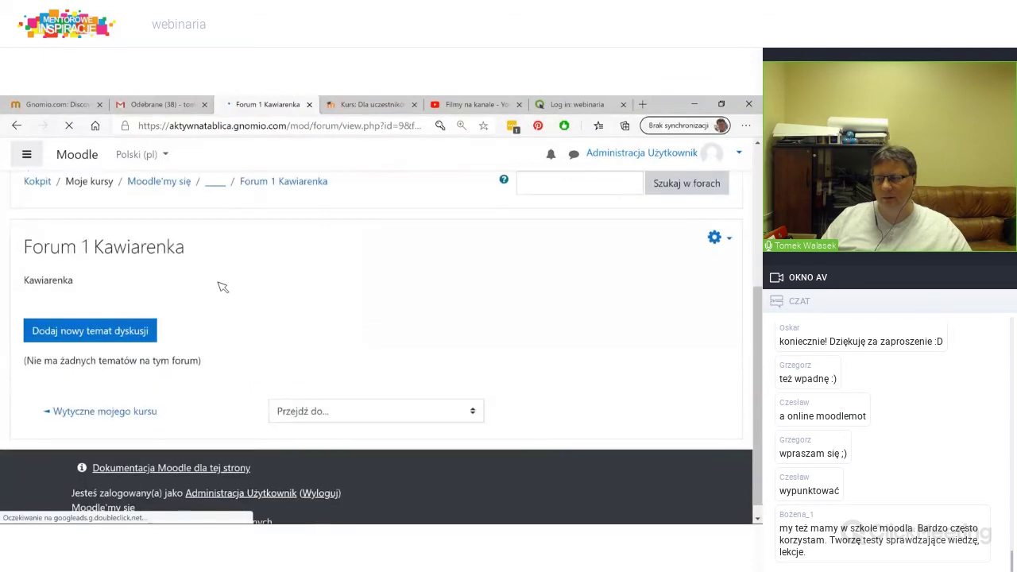
drag(157, 248, 223, 254)
click(87, 263)
scroll(87, 263, up, 1)
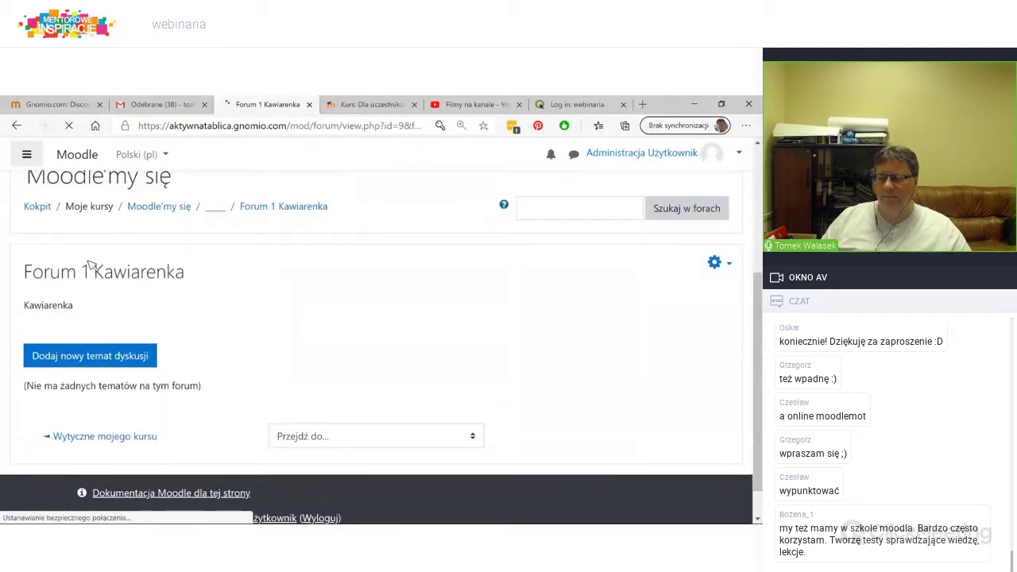
click(38, 359)
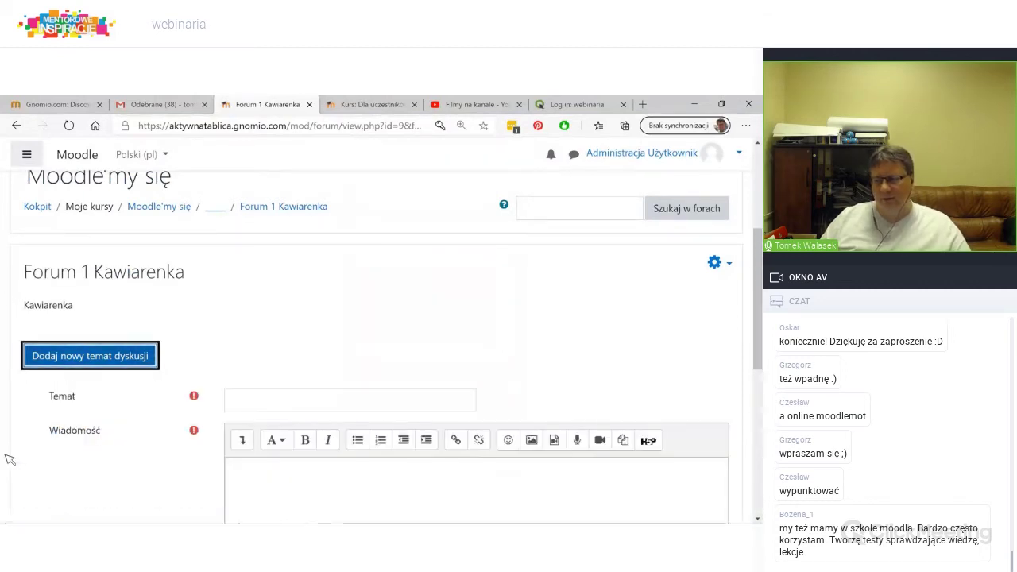
scroll(193, 299, down, 2)
click(253, 243)
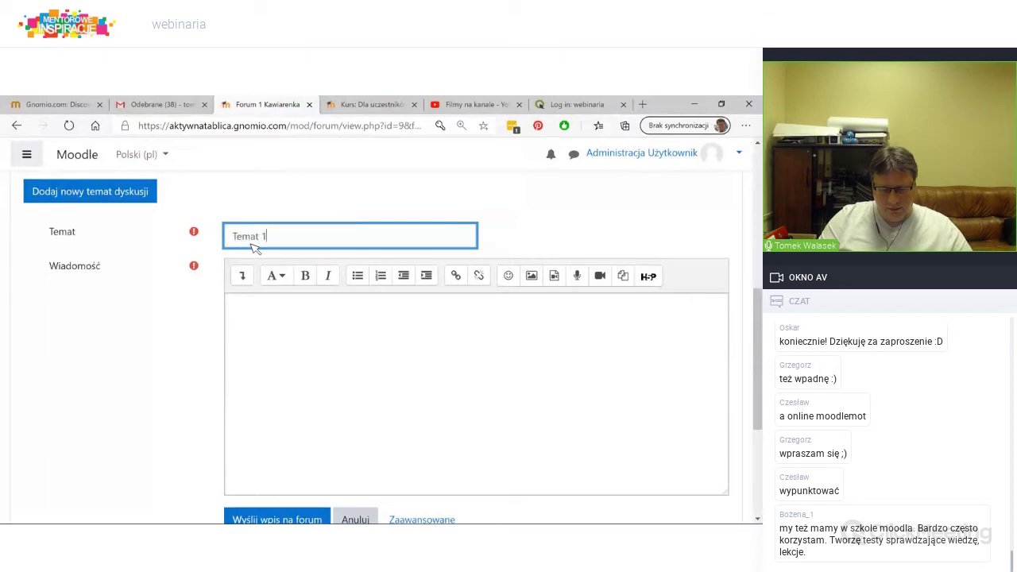
click(360, 375)
text(Mam problem)
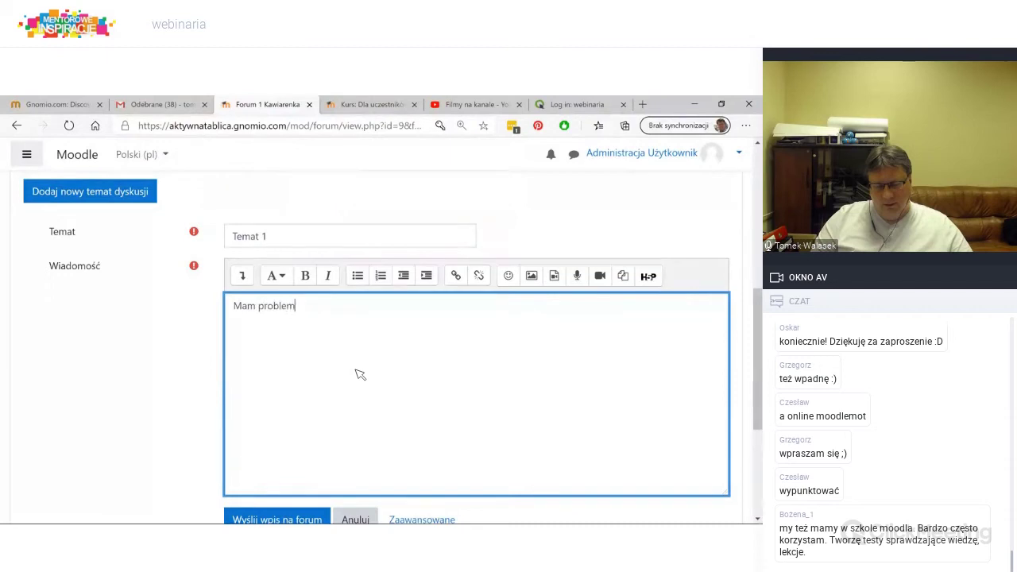
Step: Expand the message editor's formatting tools and submit the "Temat 1" post to the forum
scroll(292, 369, down, 3)
scroll(220, 302, up, 4)
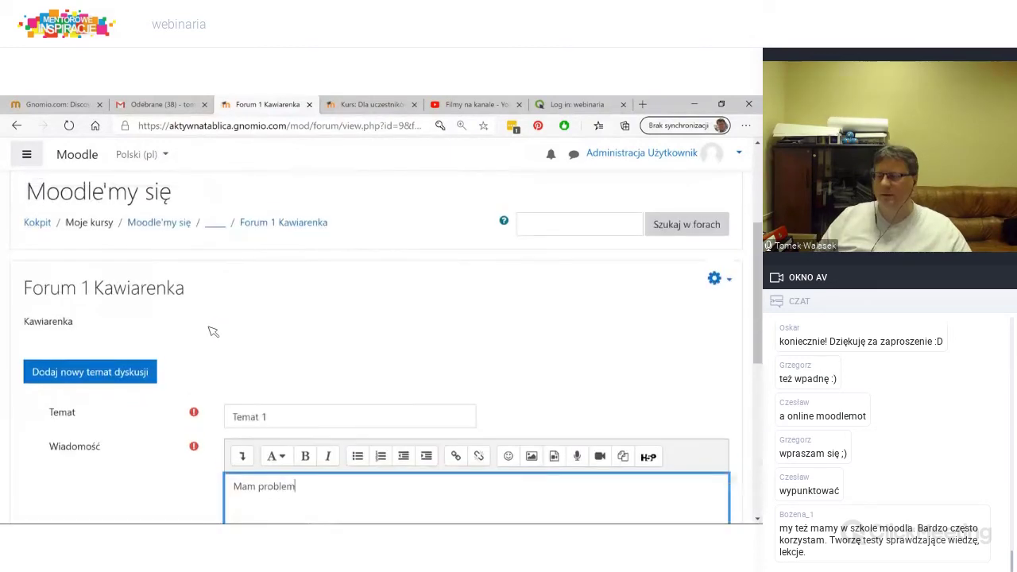
click(244, 374)
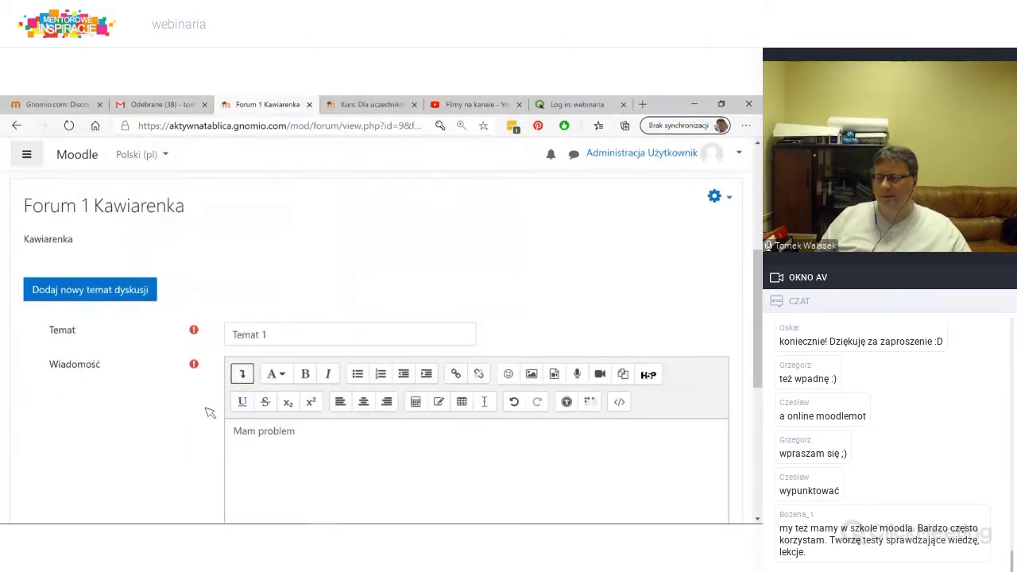
scroll(246, 356, down, 1)
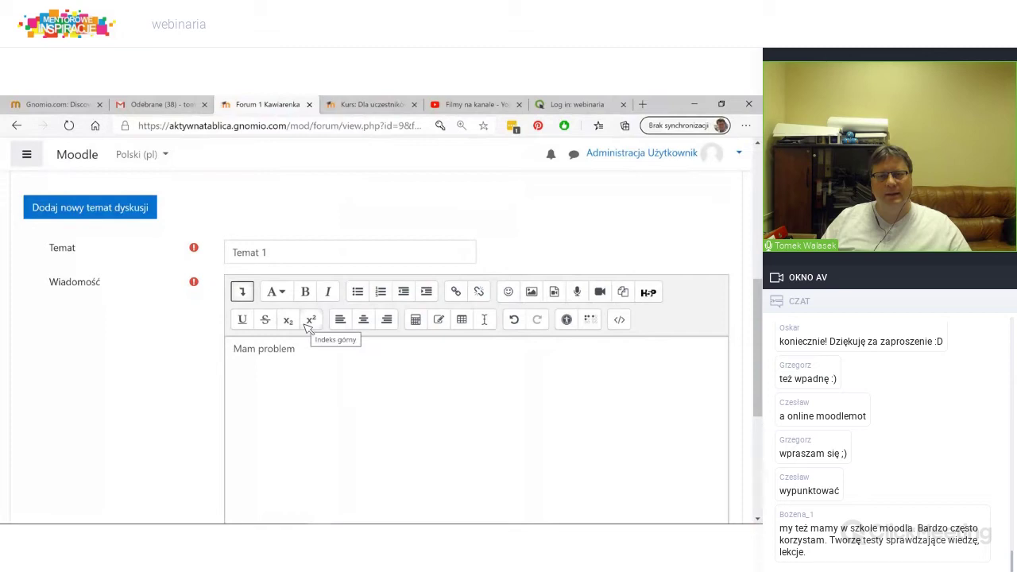
scroll(211, 338, down, 5)
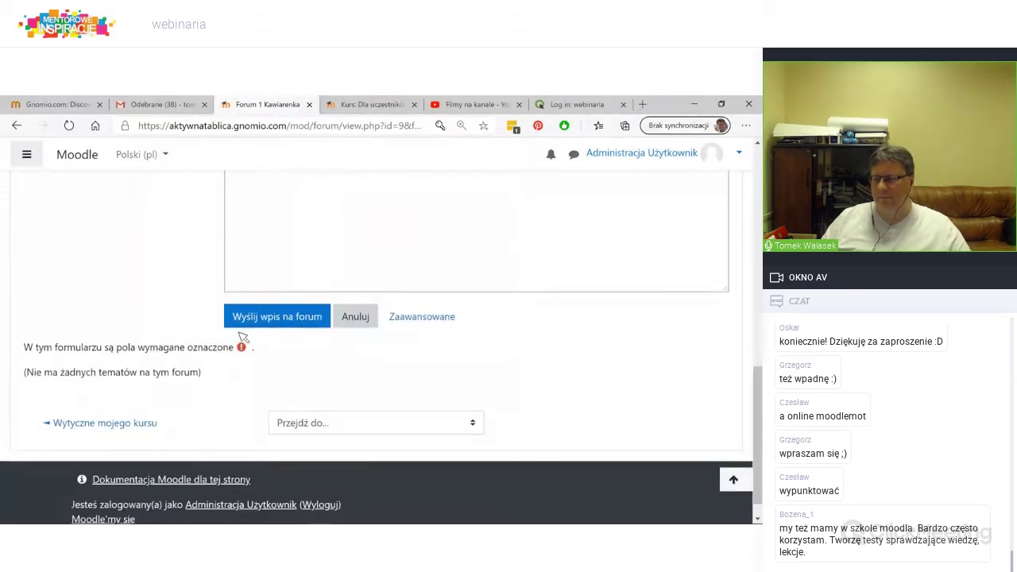
click(291, 318)
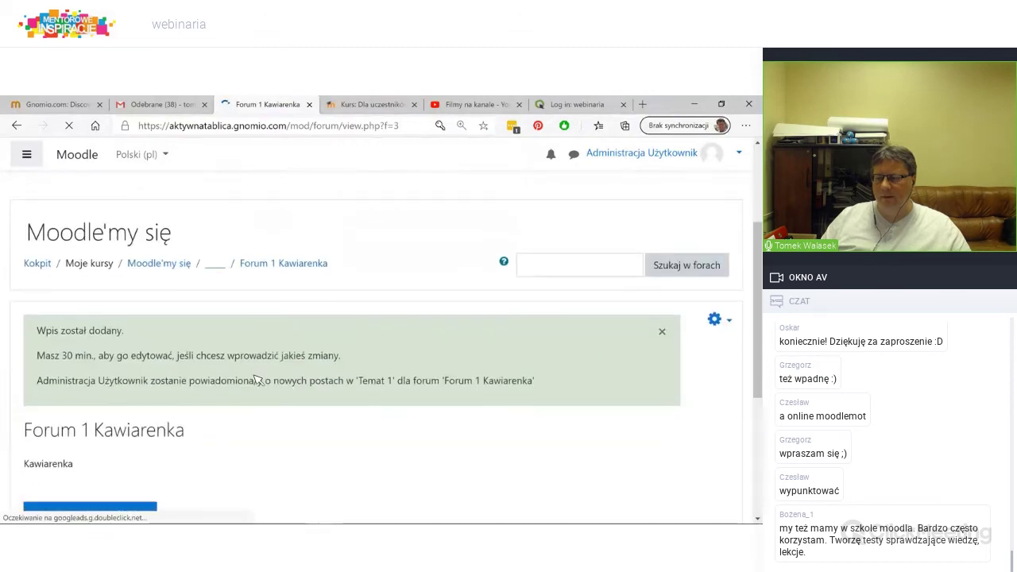
Step: Open the "Temat 1" discussion and examine the post and its available actions
scroll(318, 381, down, 5)
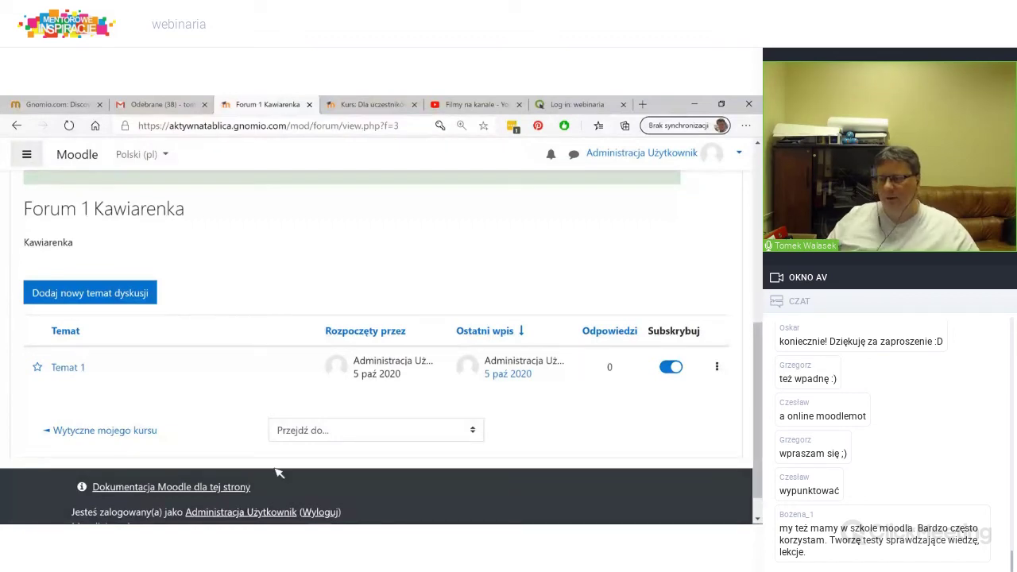
click(76, 368)
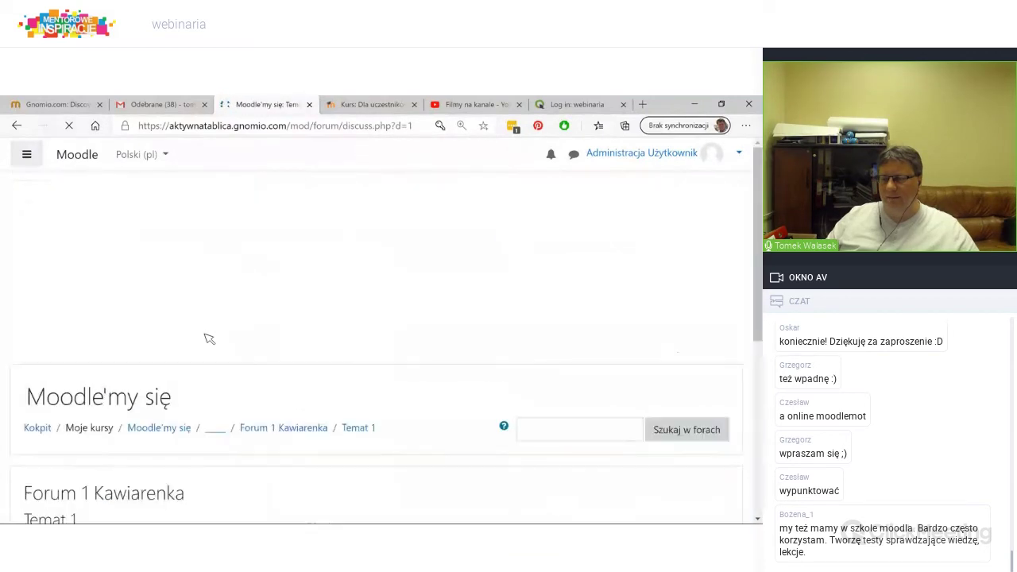
scroll(485, 443, down, 3)
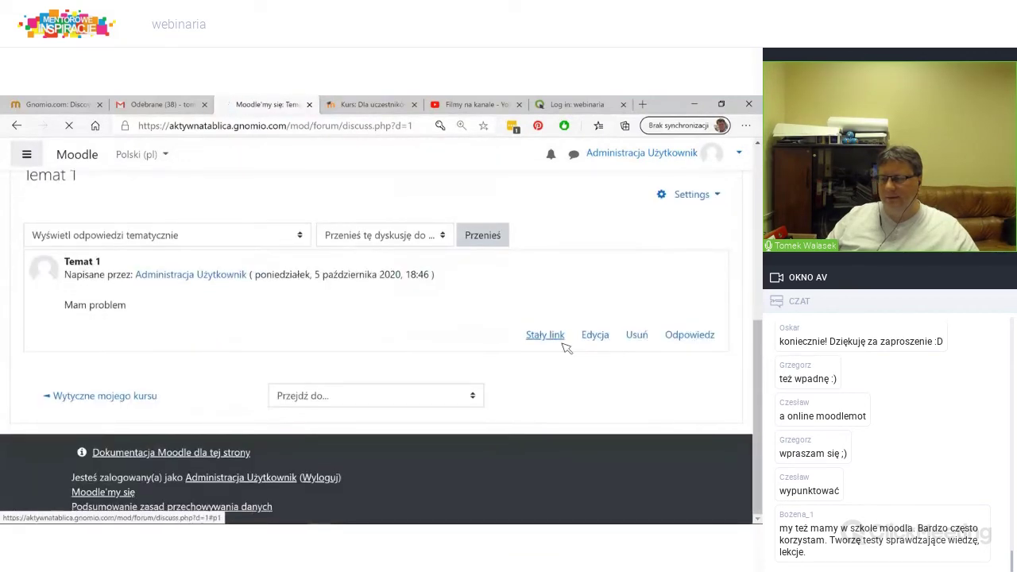
click(672, 336)
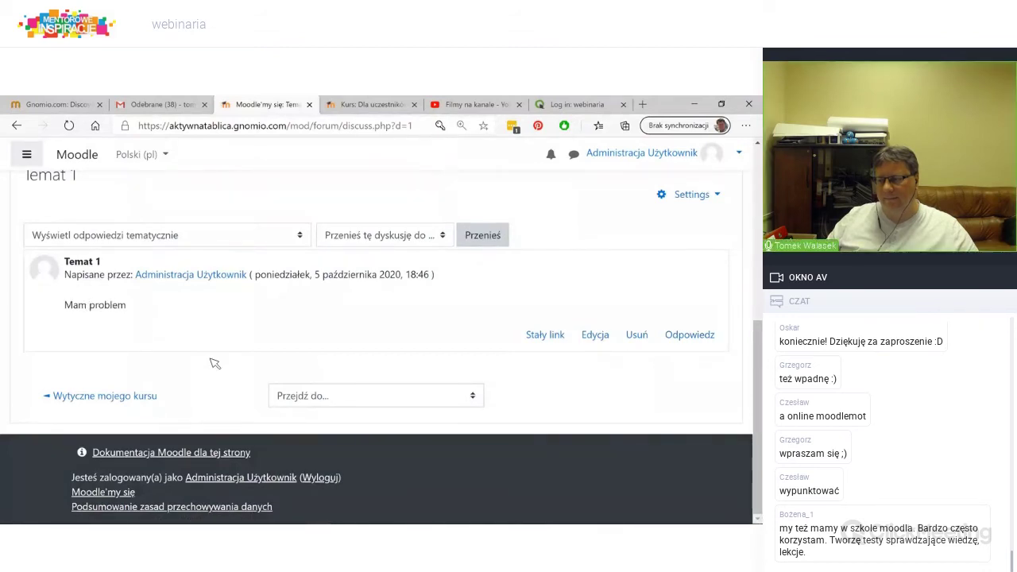
scroll(210, 374, up, 2)
scroll(190, 381, down, 1)
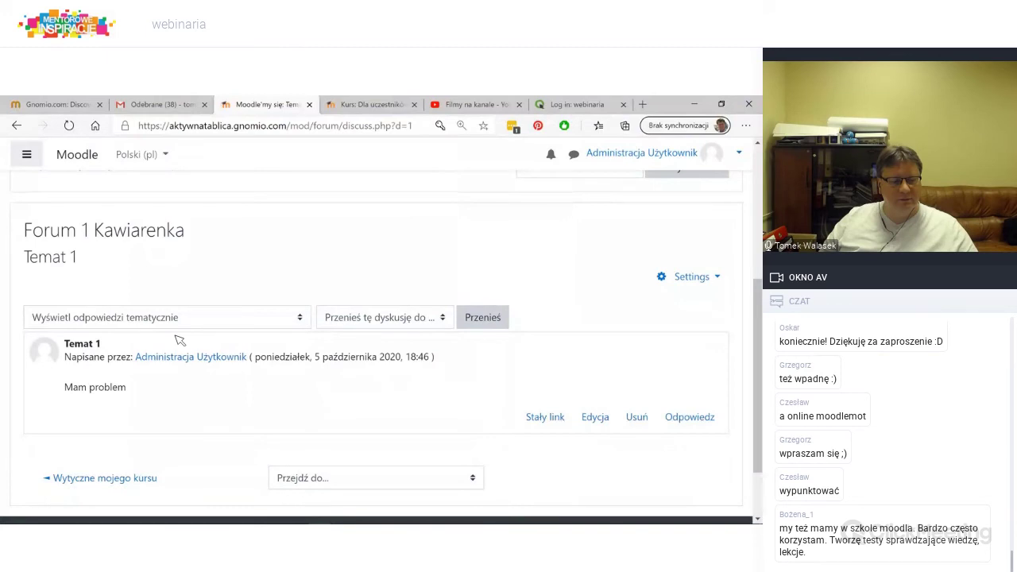
Step: Open a reply to the "Temat 1" post, then return to the "Moodle'my się" course page without sending it
click(685, 419)
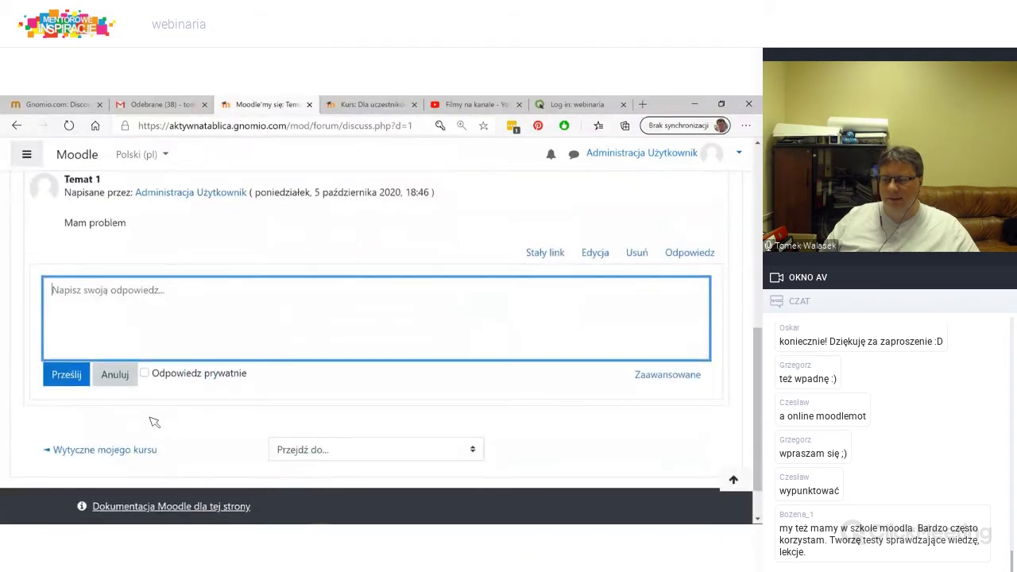
scroll(154, 422, up, 2)
scroll(193, 395, up, 3)
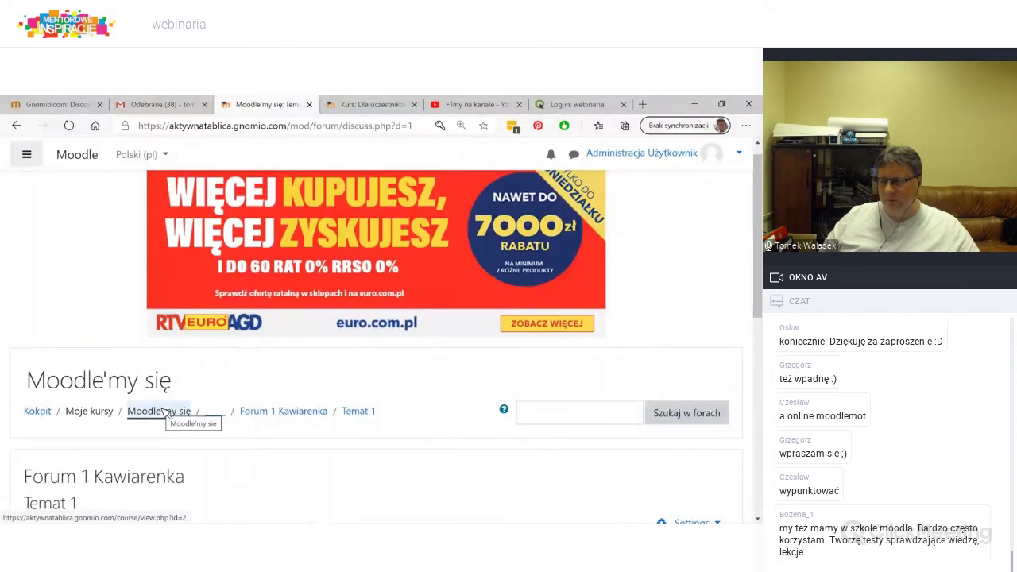
click(163, 414)
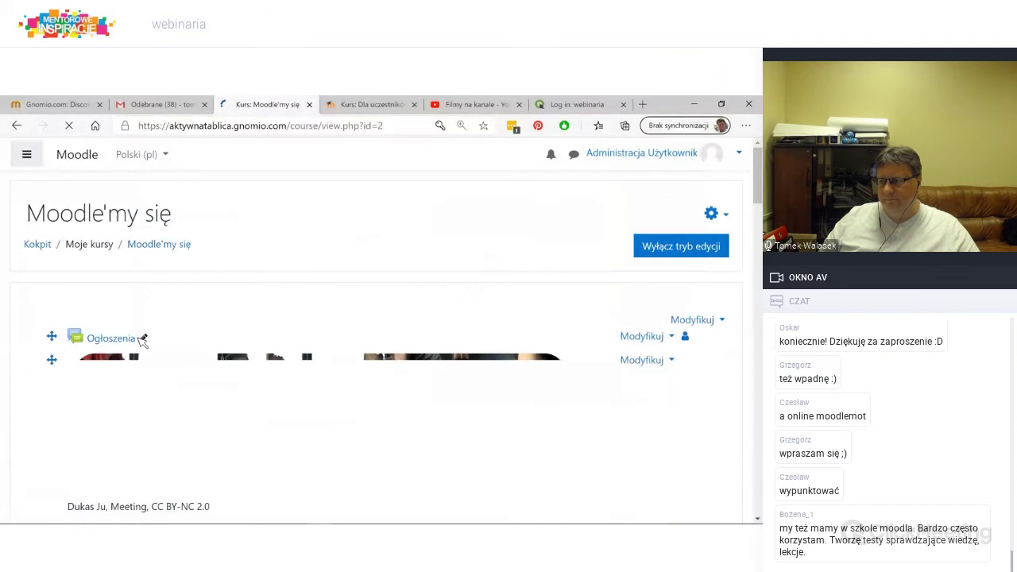
Step: Start adding a new Zadanie activity to the course section that contains "Forum 1 Kawiarenka"
scroll(142, 340, down, 4)
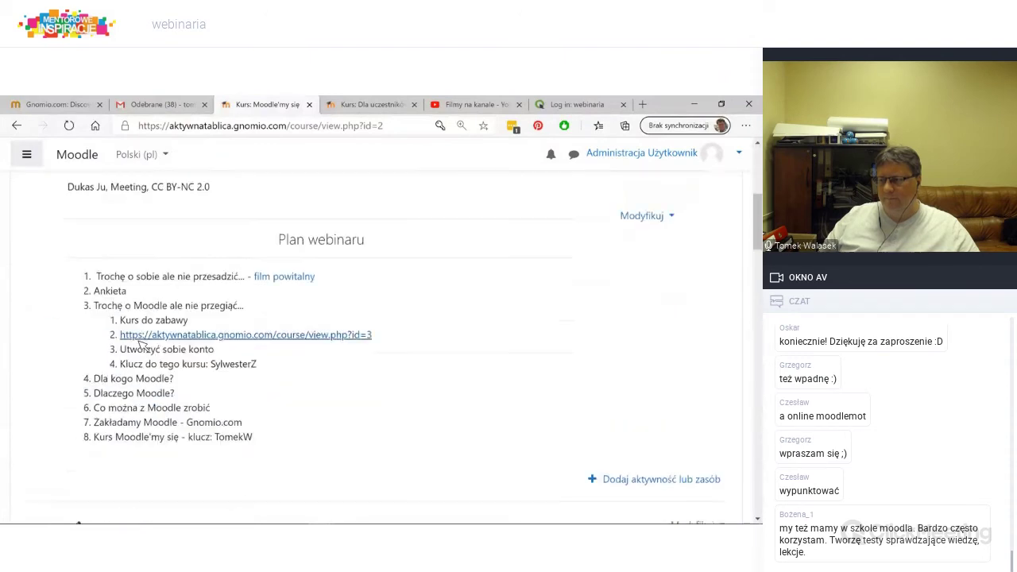
scroll(142, 342, down, 10)
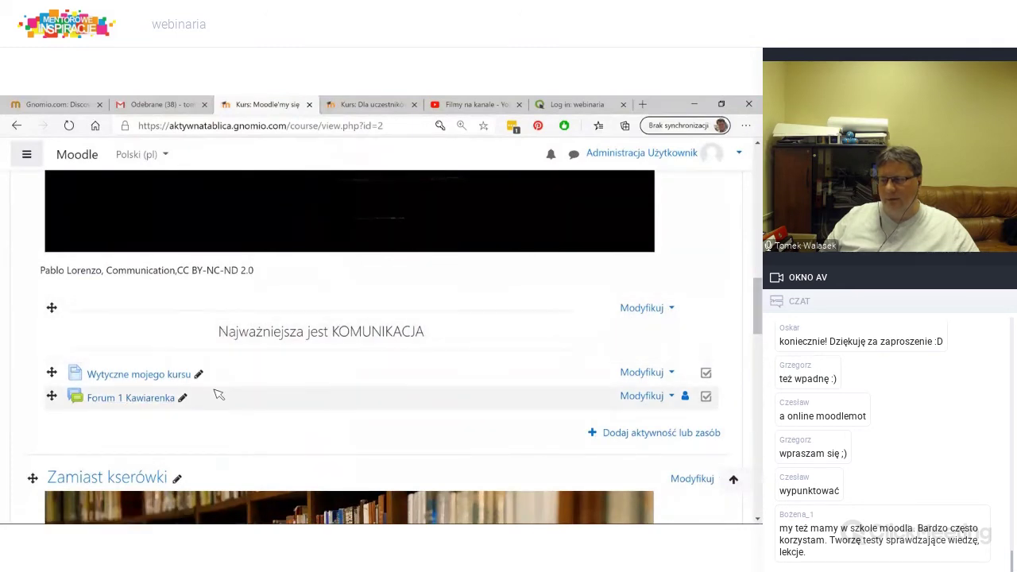
scroll(218, 395, up, 10)
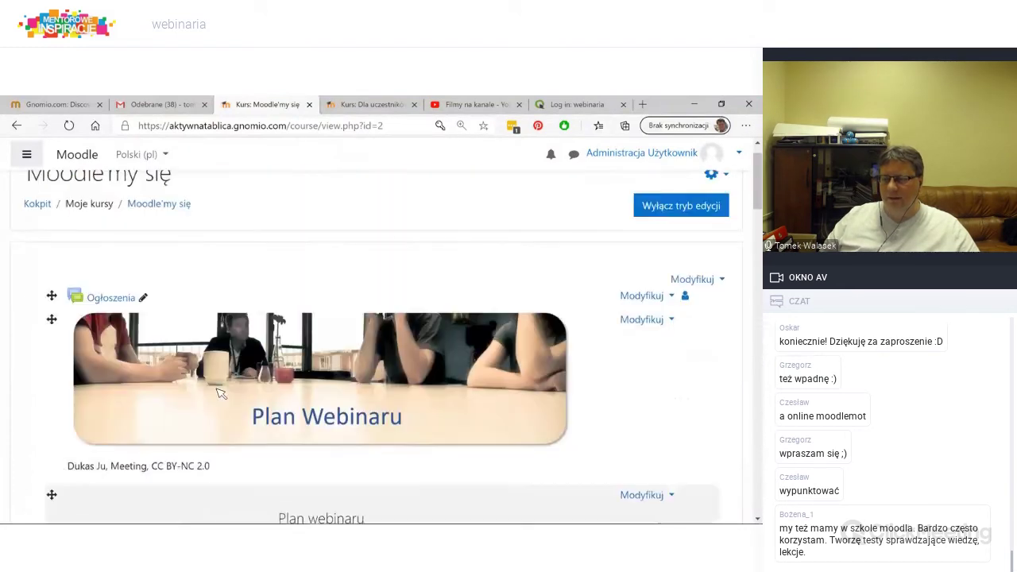
scroll(221, 394, up, 1)
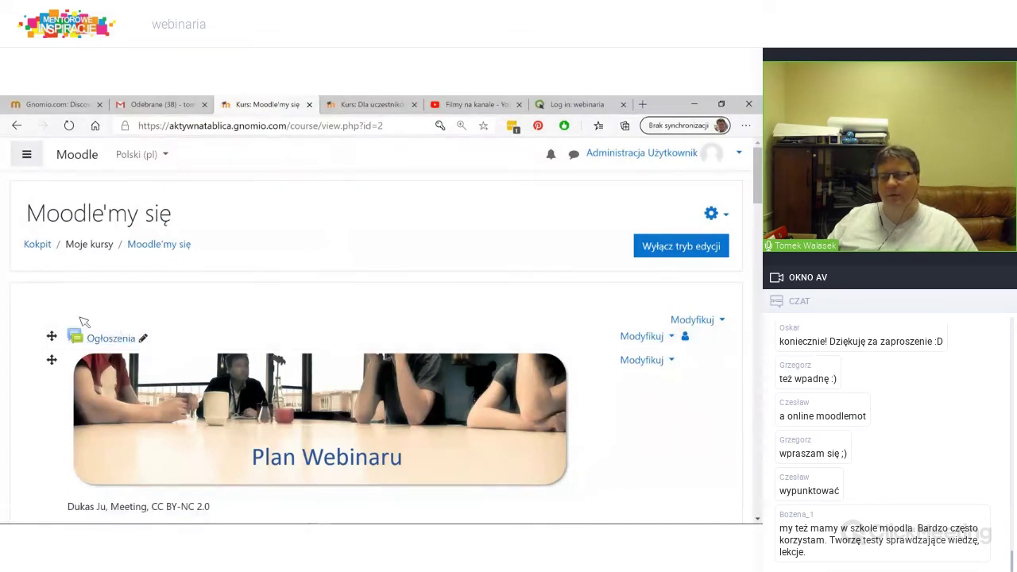
scroll(112, 333, down, 15)
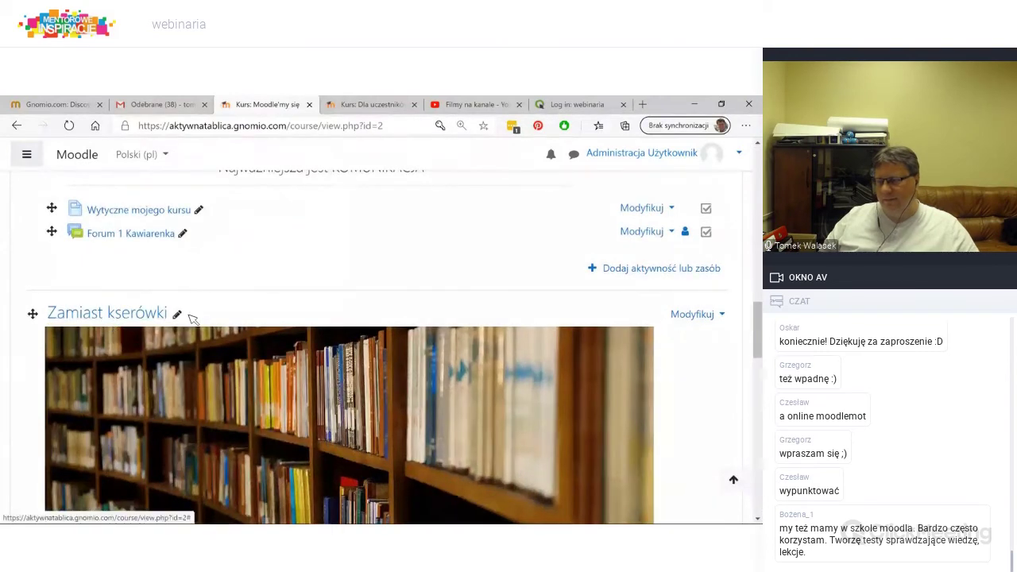
click(653, 270)
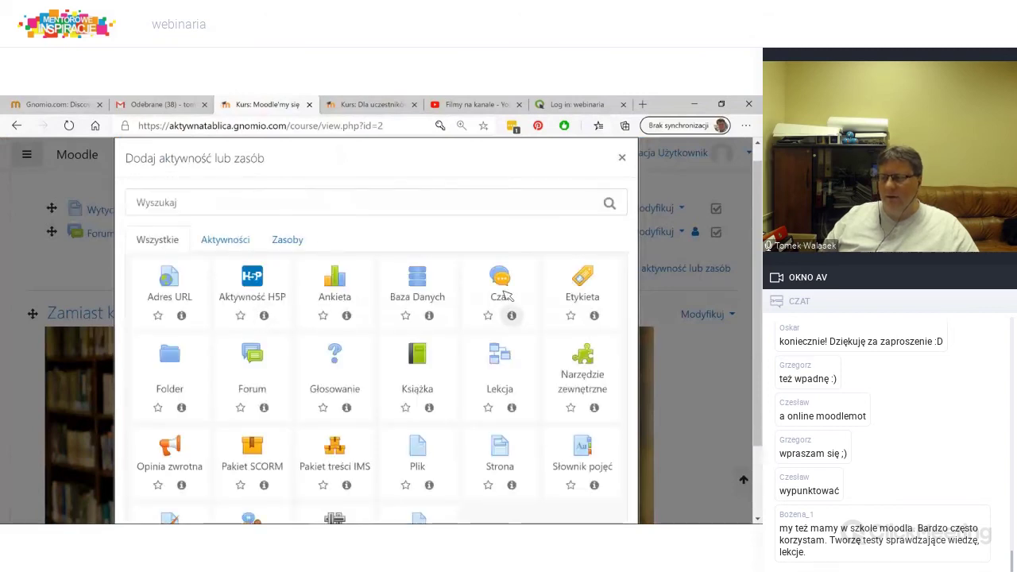
click(242, 244)
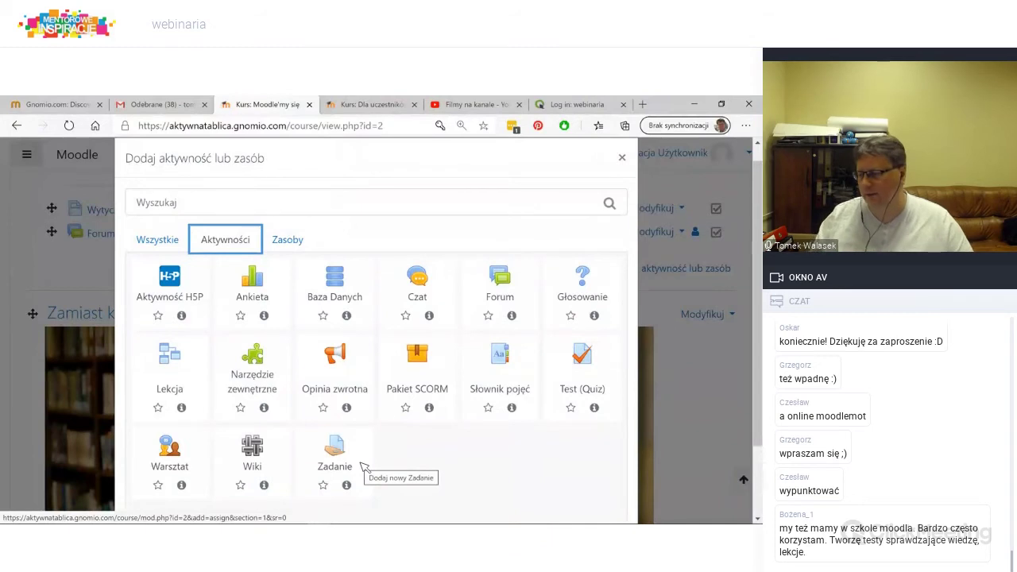
click(335, 454)
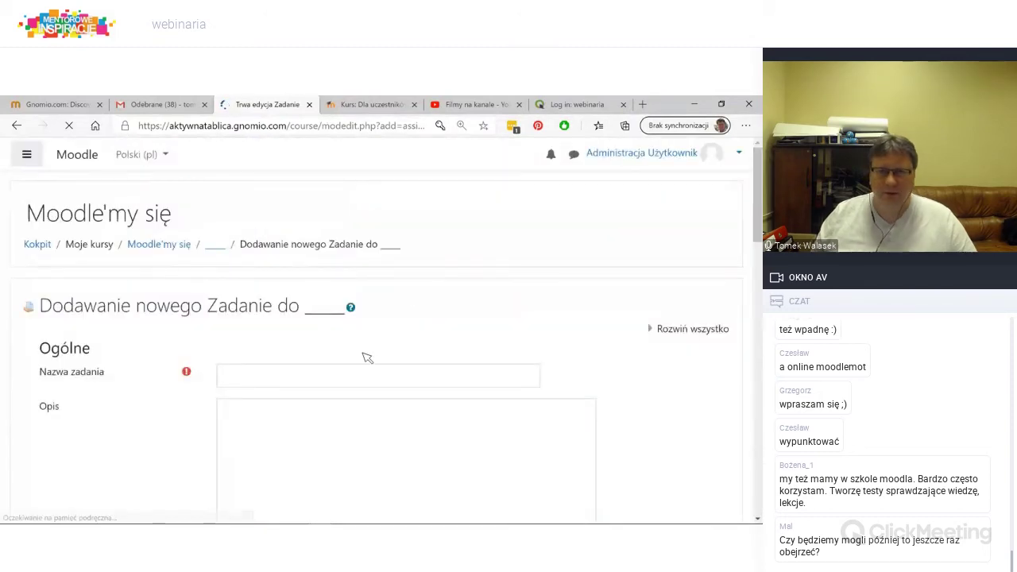
Step: Name the new assignment "Zadanie 1"
scroll(363, 357, down, 2)
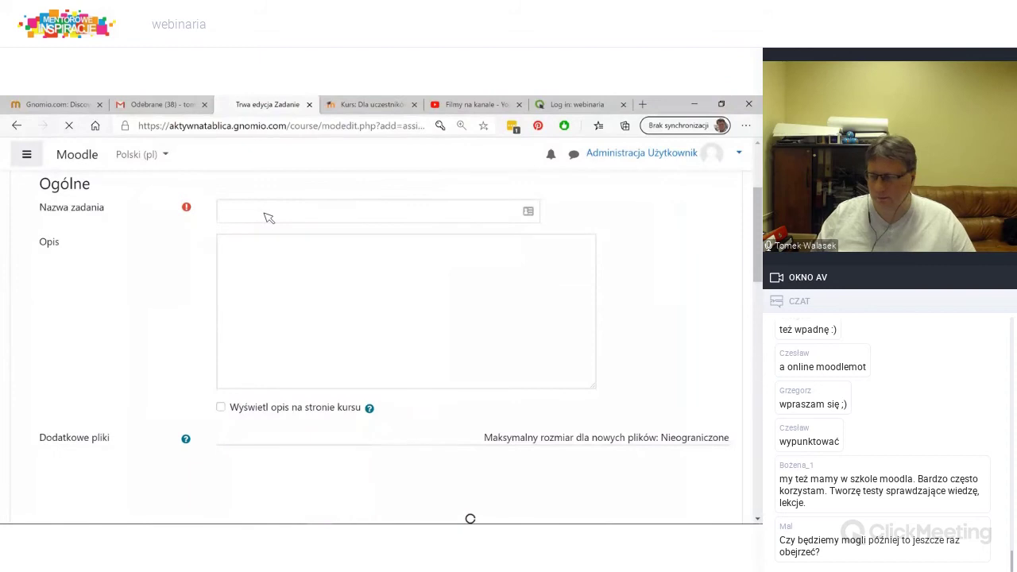
click(226, 214)
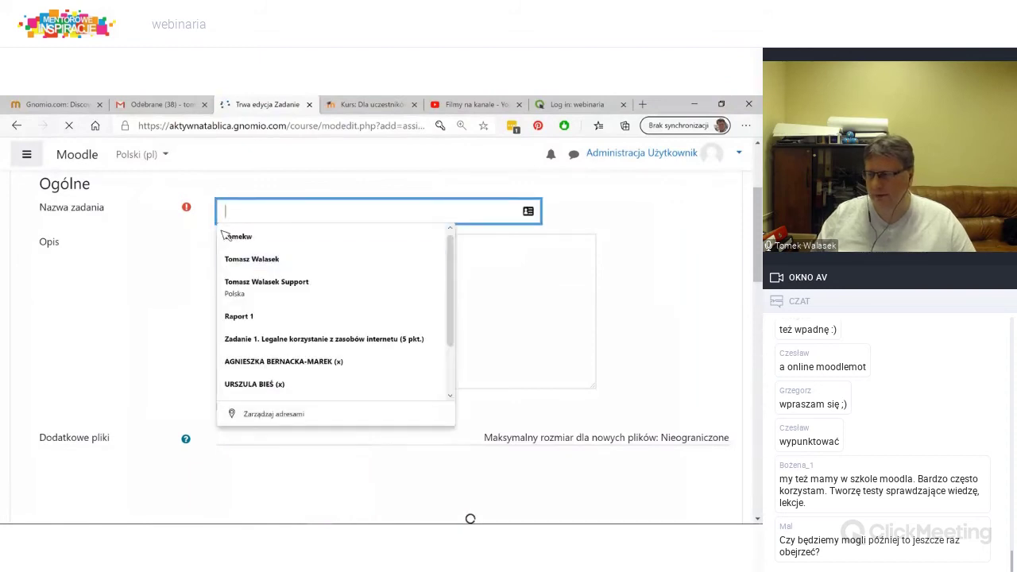
text(R)
key(BackSpace)
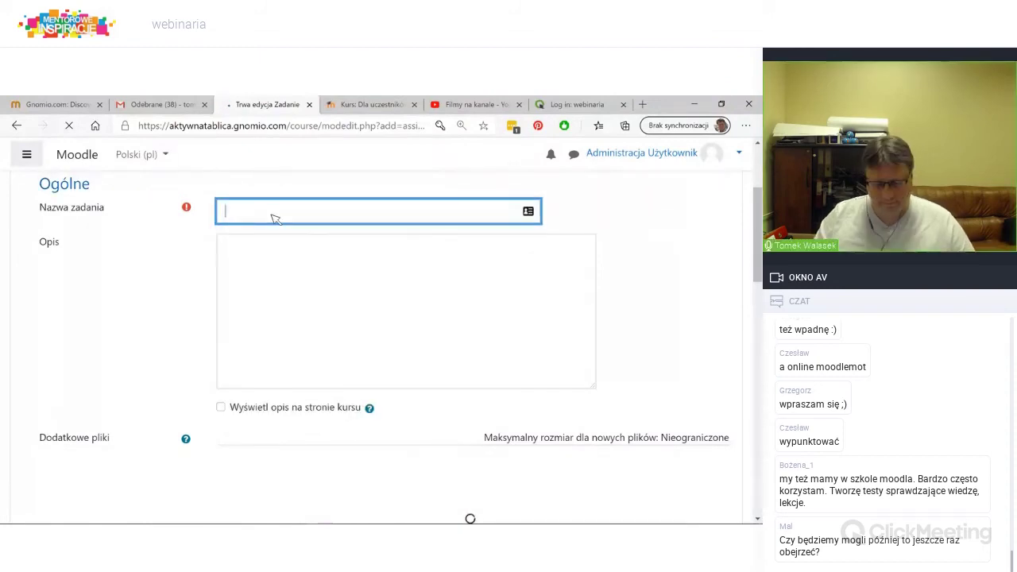
text(Zadanie 1)
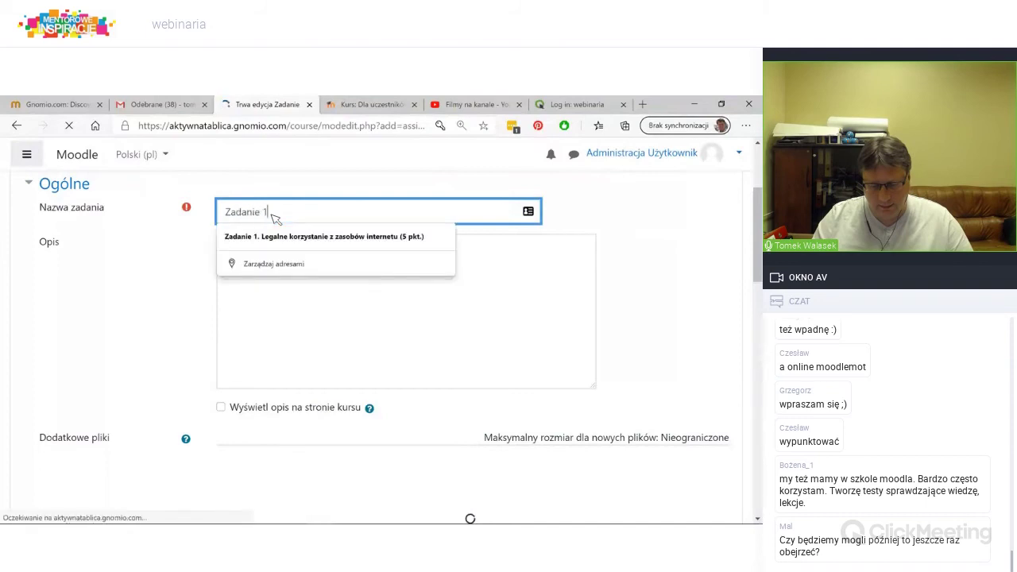
key(Down)
key(Down)
key(Return)
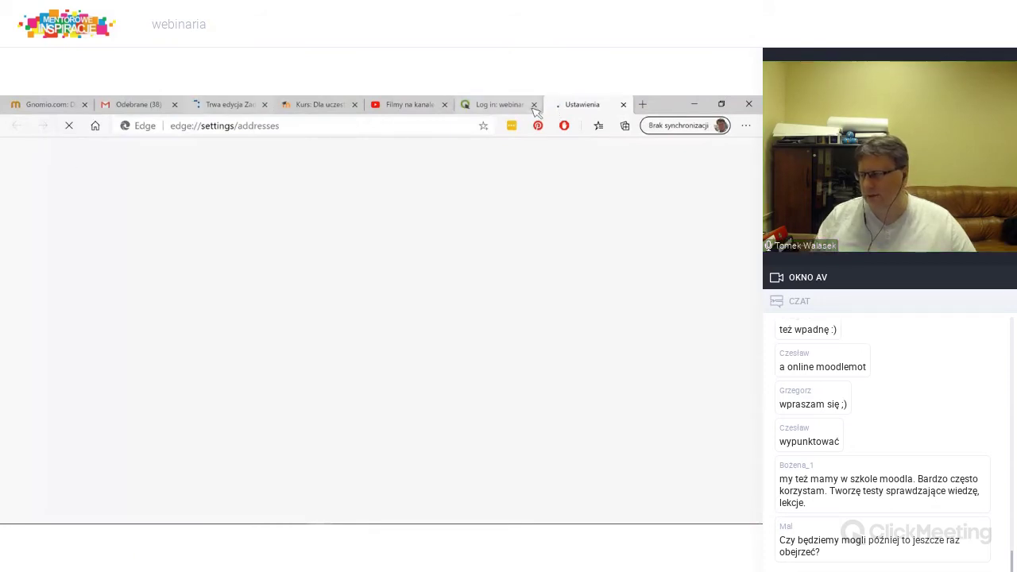
click(231, 104)
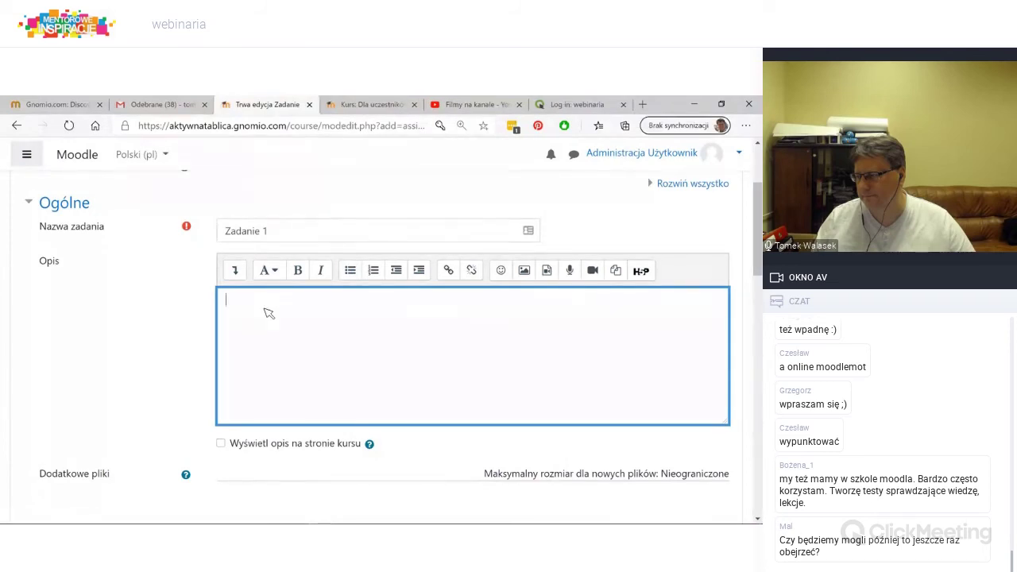
Step: Write the assignment description "Proszę przesłać rozwiązanie równania w pliku pdf."
text(Pros)
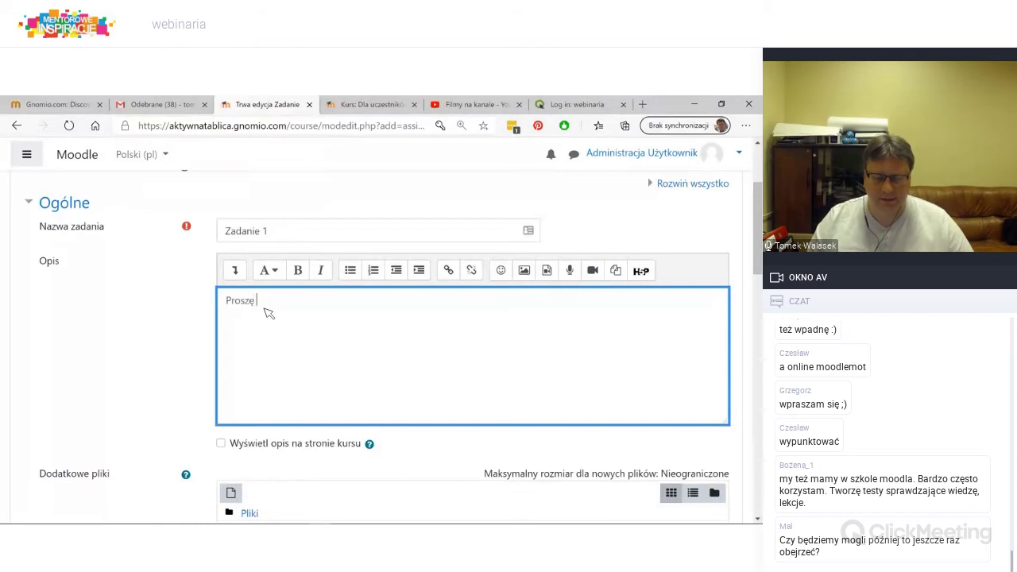
text(zę presłać rozwi)
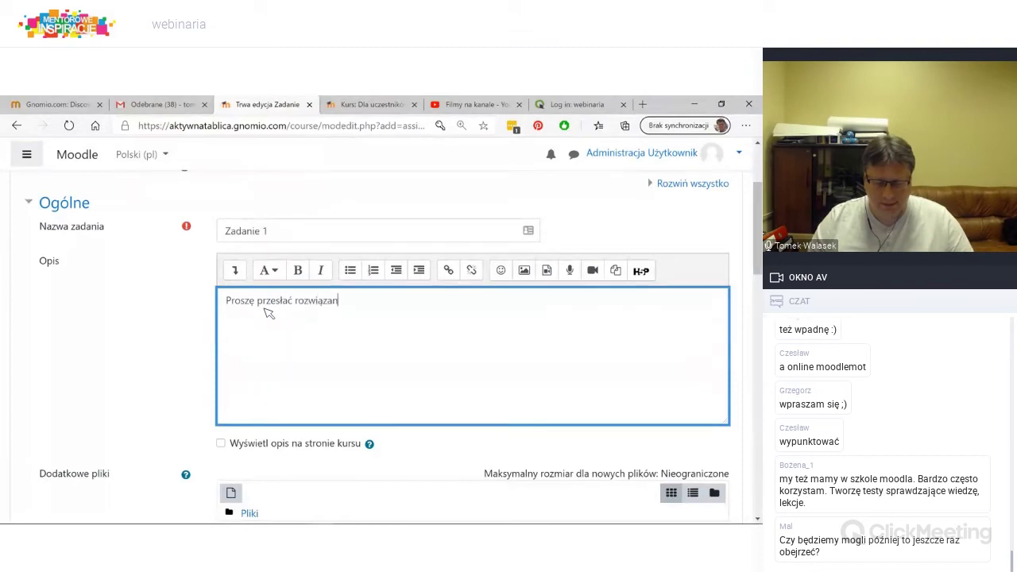
text(ązanie równe)
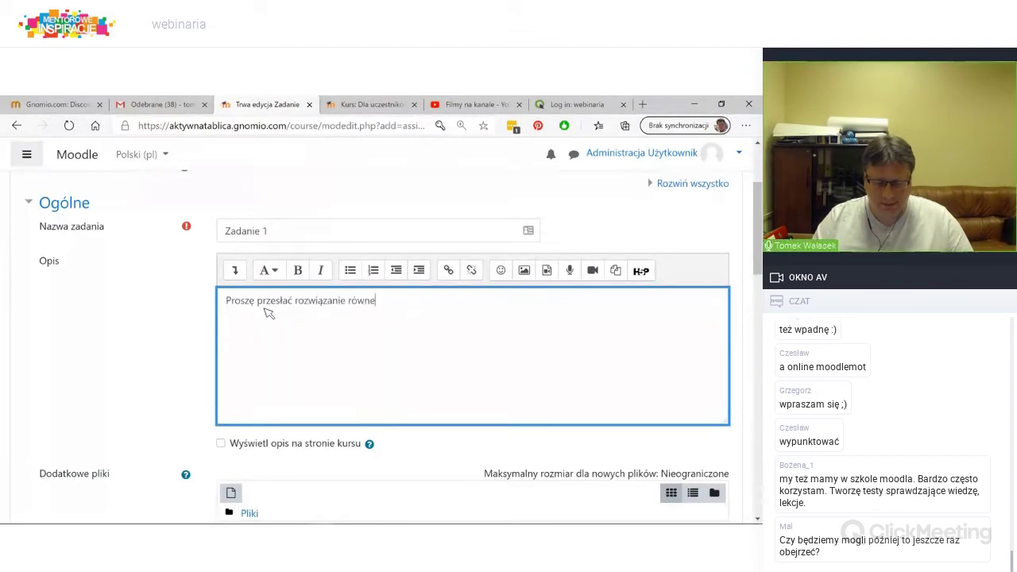
text(ia)
key(BackSpace)
key(BackSpace)
key(BackSpace)
text(ania w pl)
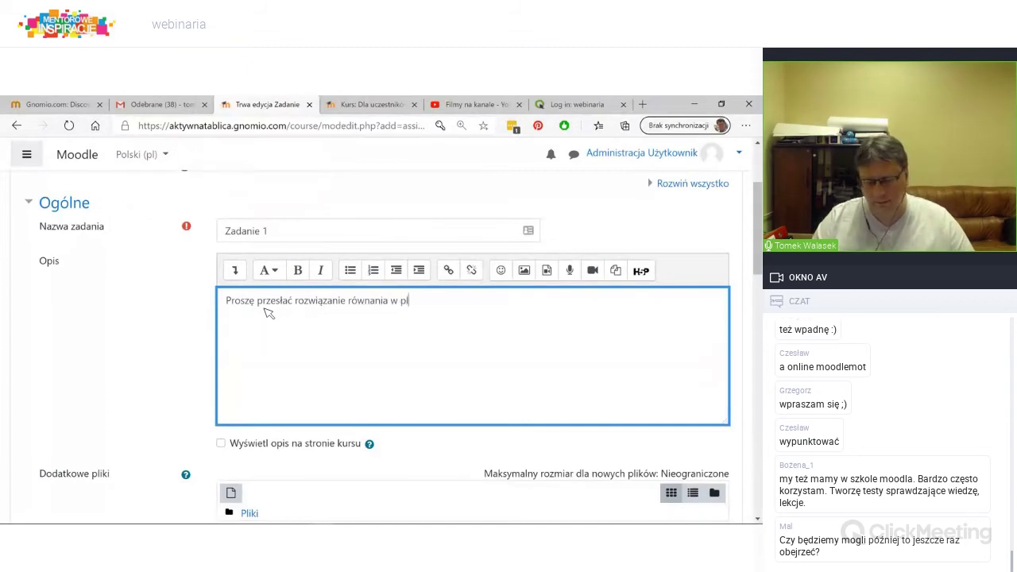
text(iku pdf)
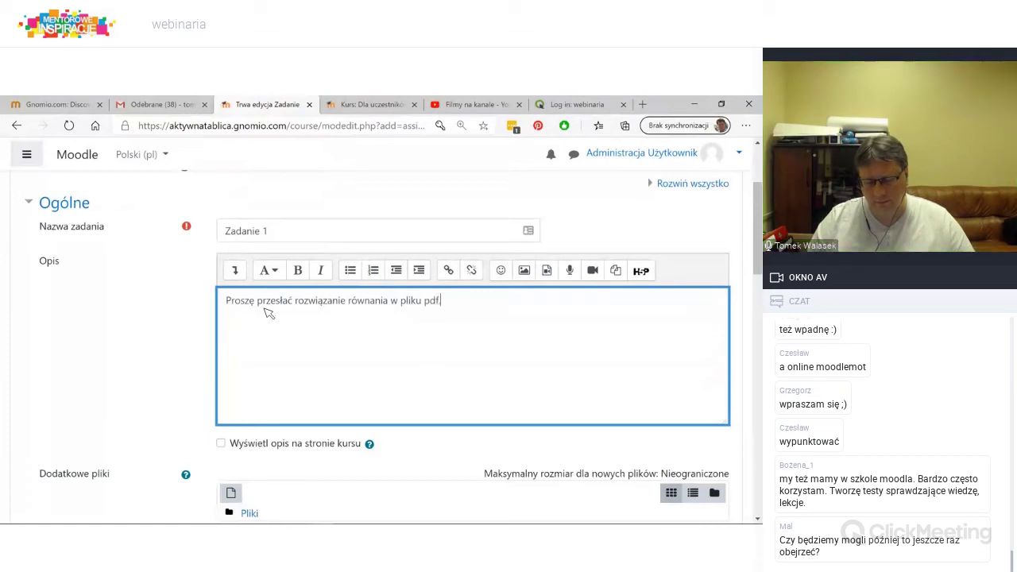
text(.)
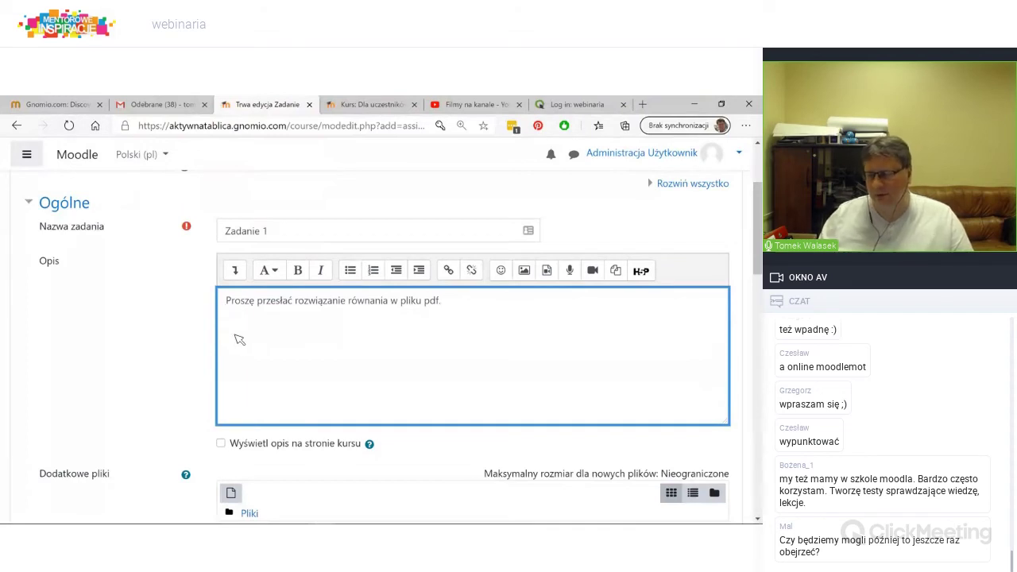
key(BackSpace)
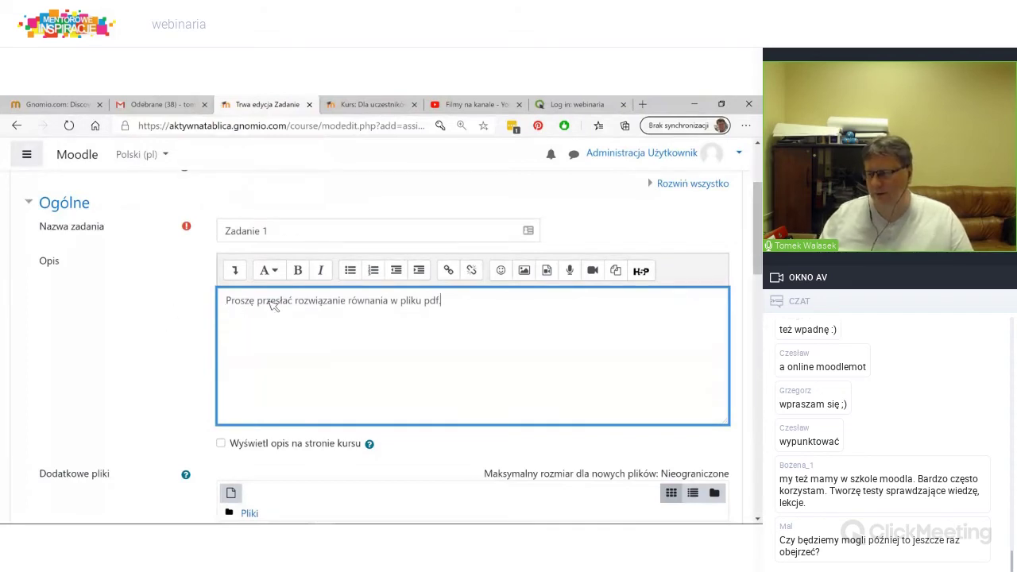
Step: Check the assignment's availability dates, then enter pdf as the accepted file type for submissions
scroll(167, 332, down, 5)
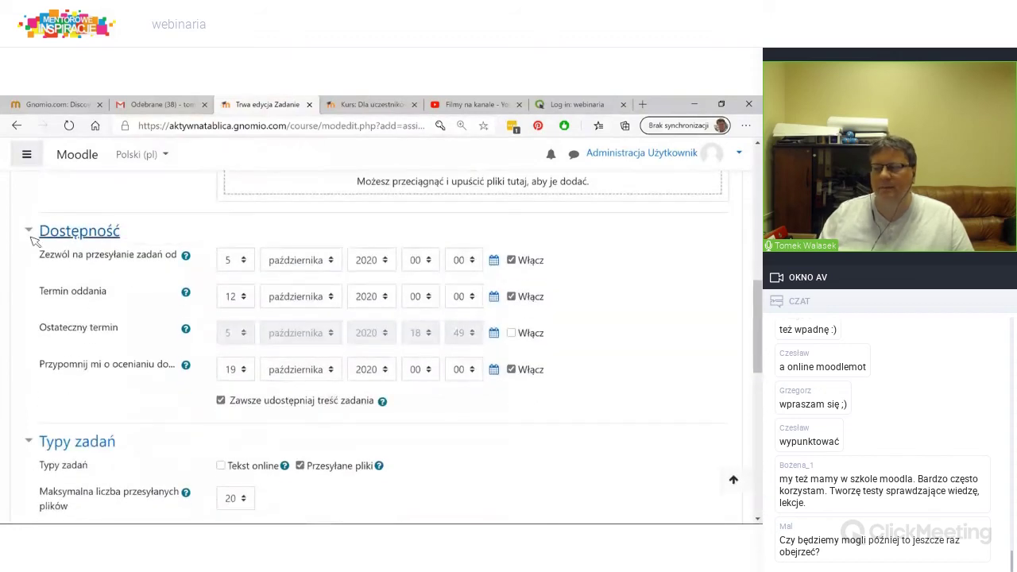
drag(46, 260, 127, 346)
scroll(181, 223, down, 2)
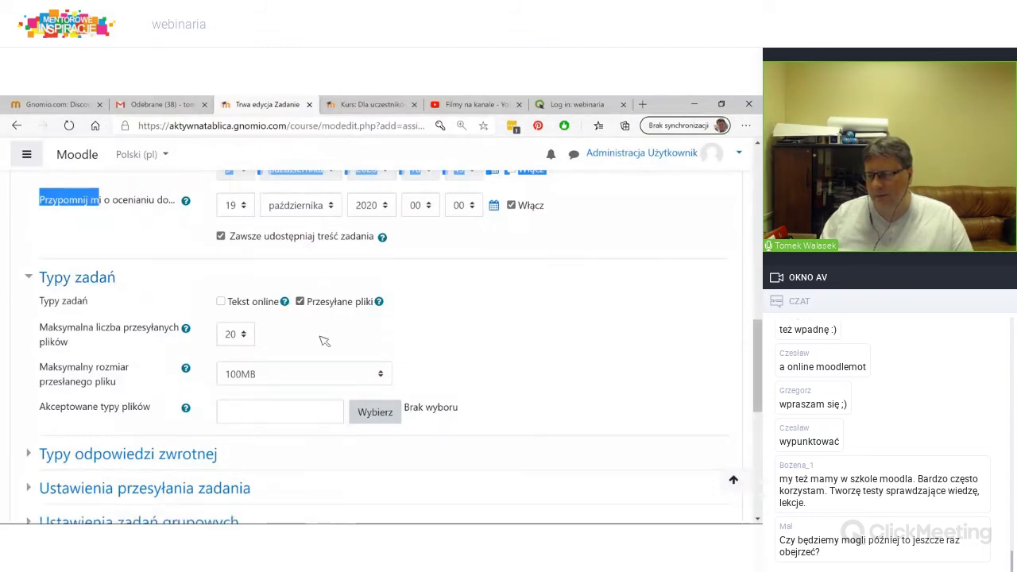
click(277, 415)
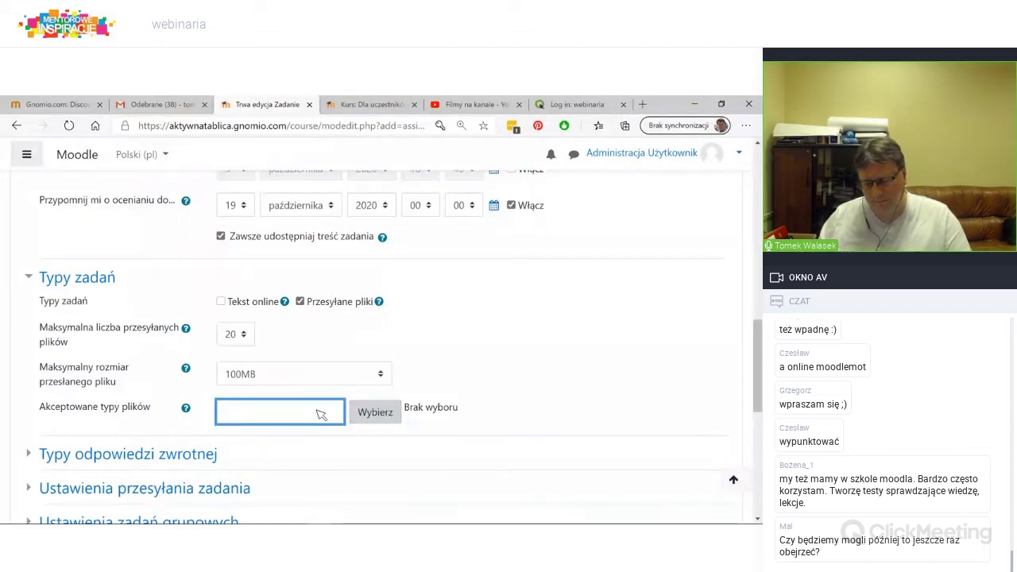
text(pdf)
Step: Look through the full list of accepted file types and save it with Dokument formatu PDF selected
click(364, 419)
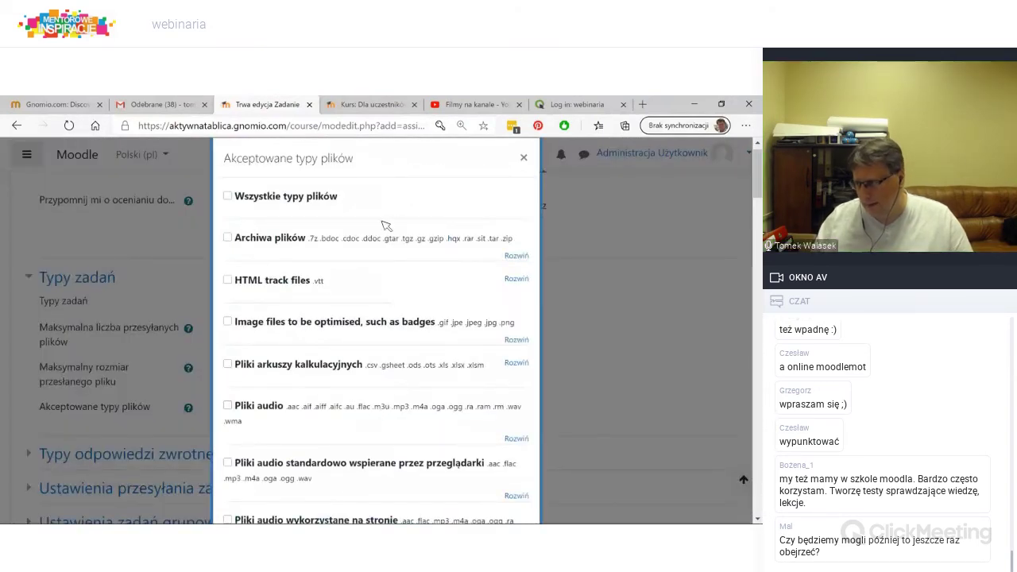
scroll(318, 271, down, 2)
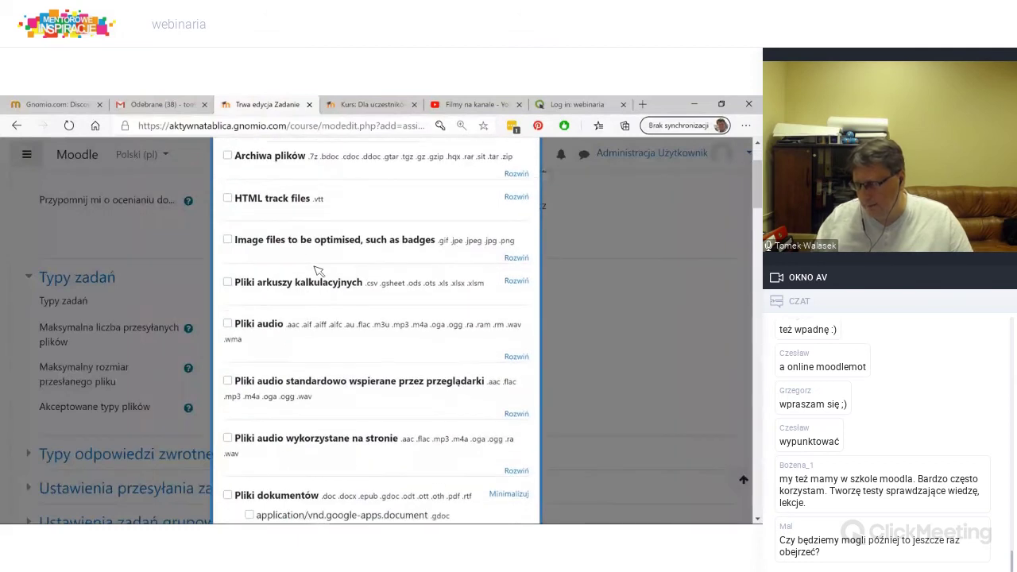
scroll(314, 266, up, 2)
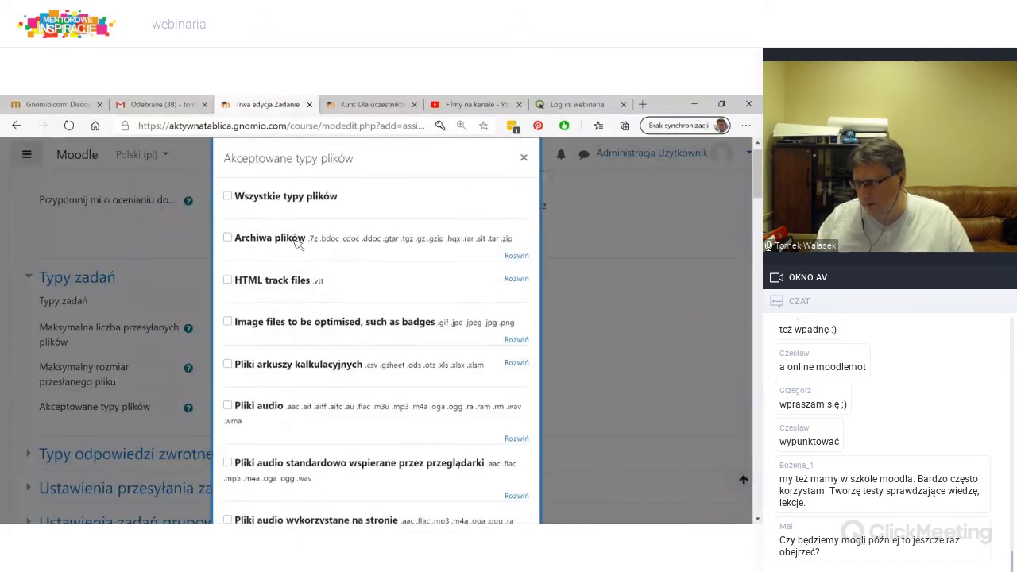
scroll(333, 288, down, 4)
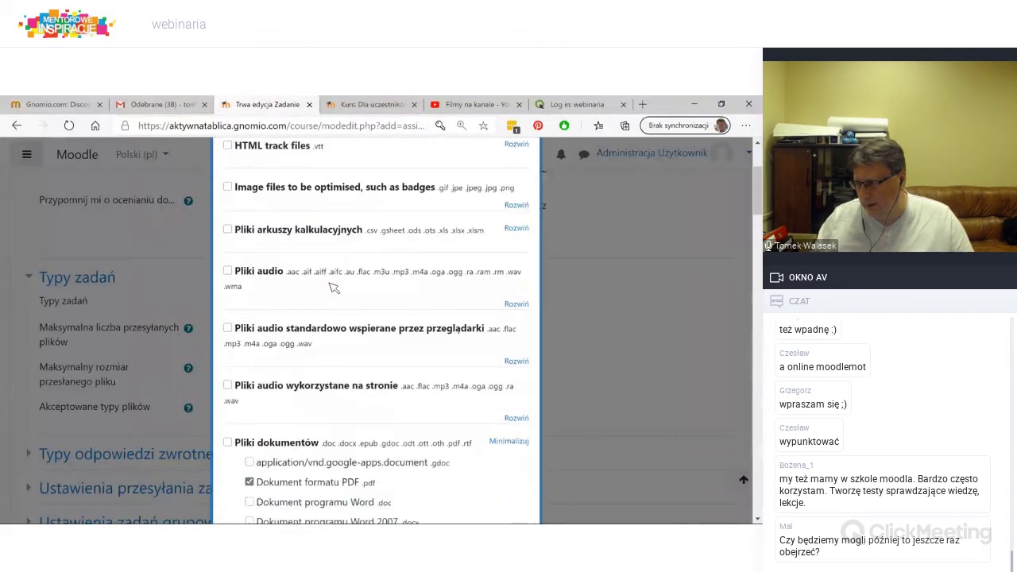
scroll(316, 315, down, 2)
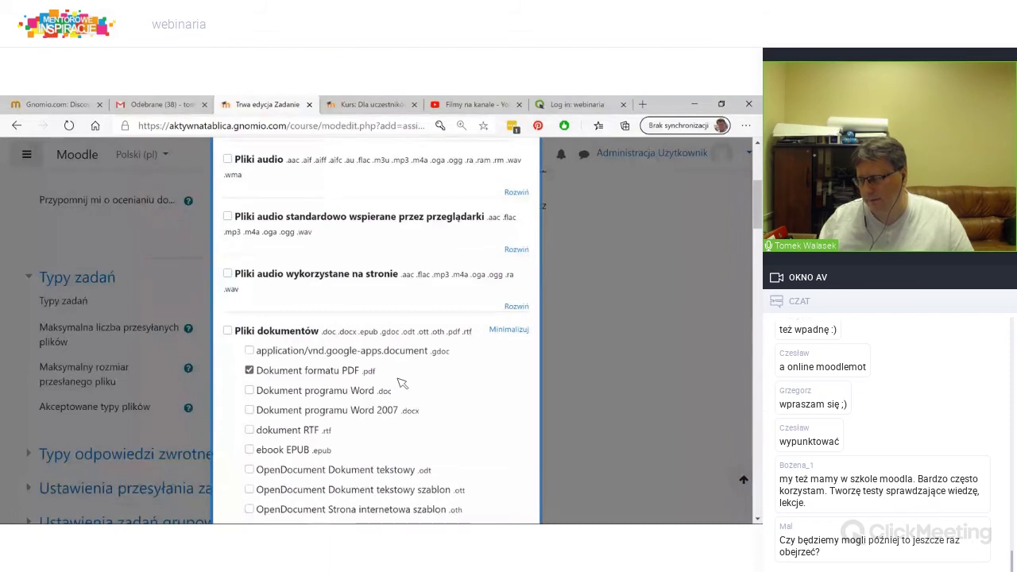
scroll(314, 367, down, 10)
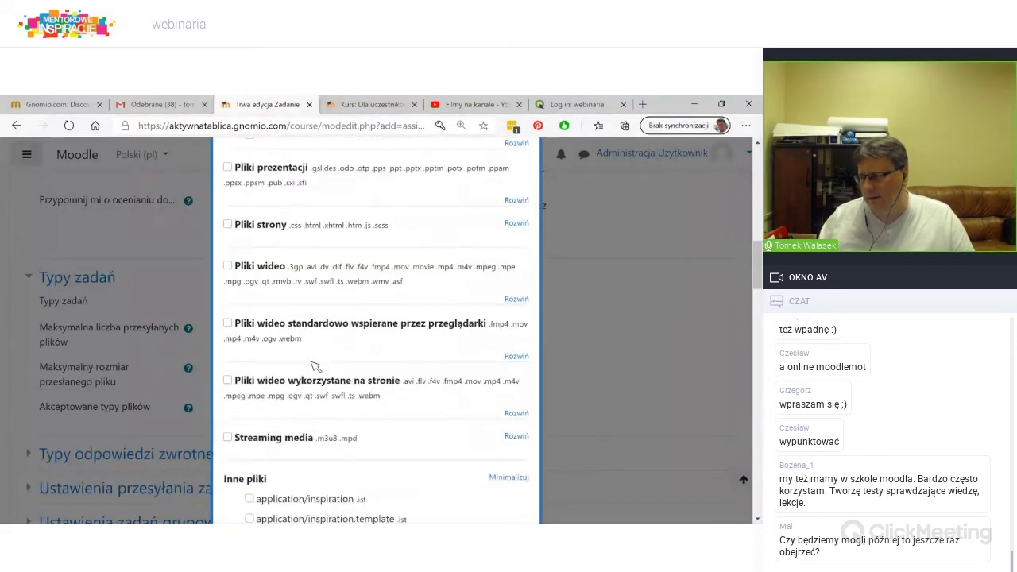
scroll(314, 367, down, 20)
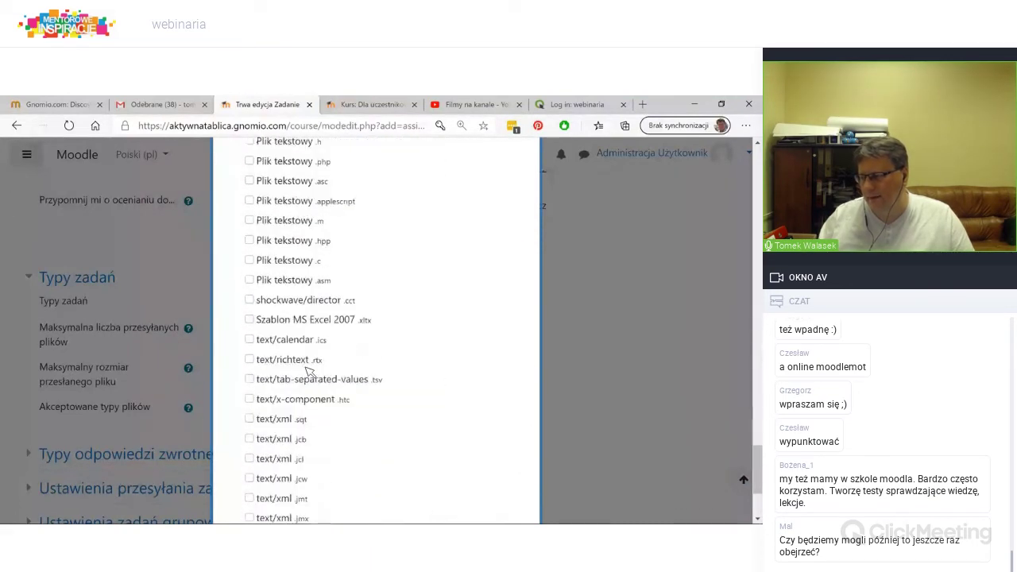
click(406, 486)
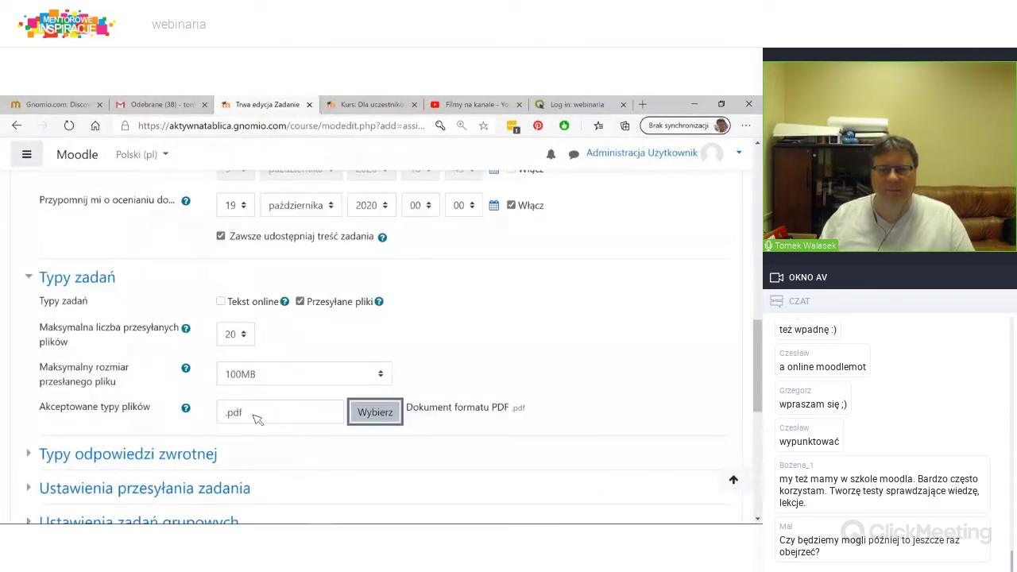
Step: Limit submissions to a maximum file size of 5MB and a maximum of 1 uploaded file
click(267, 376)
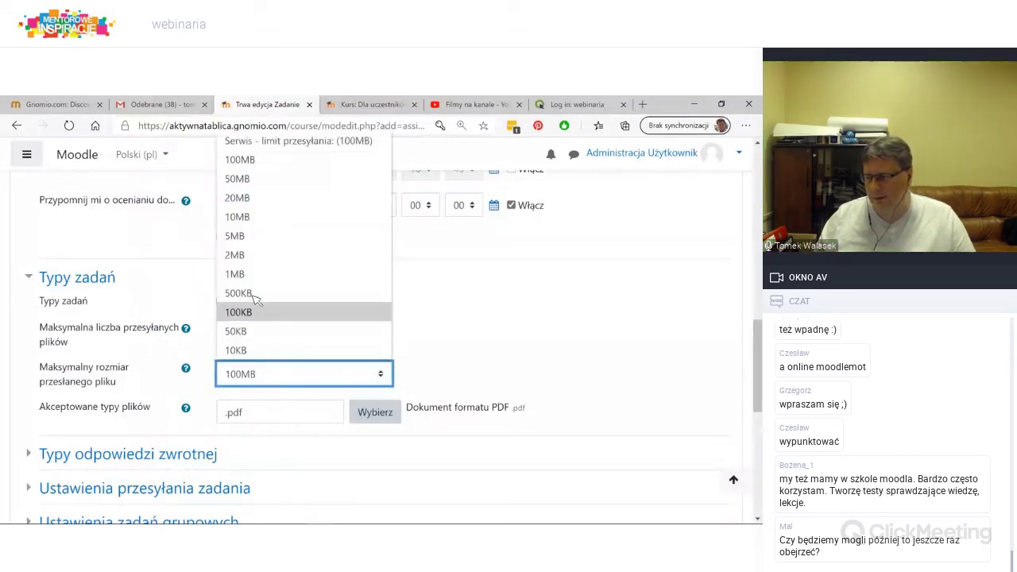
click(238, 236)
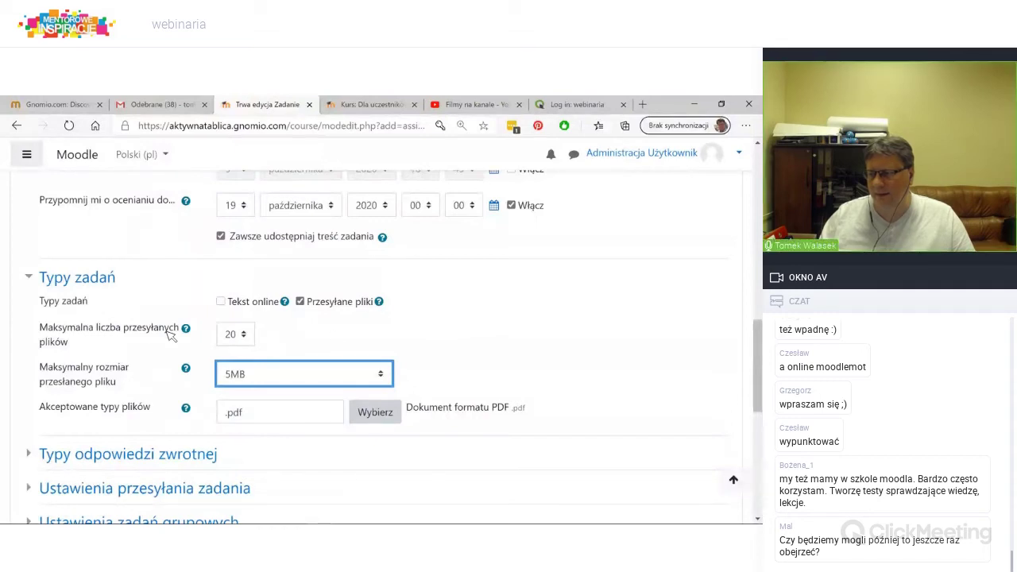
click(247, 337)
scroll(250, 266, up, 3)
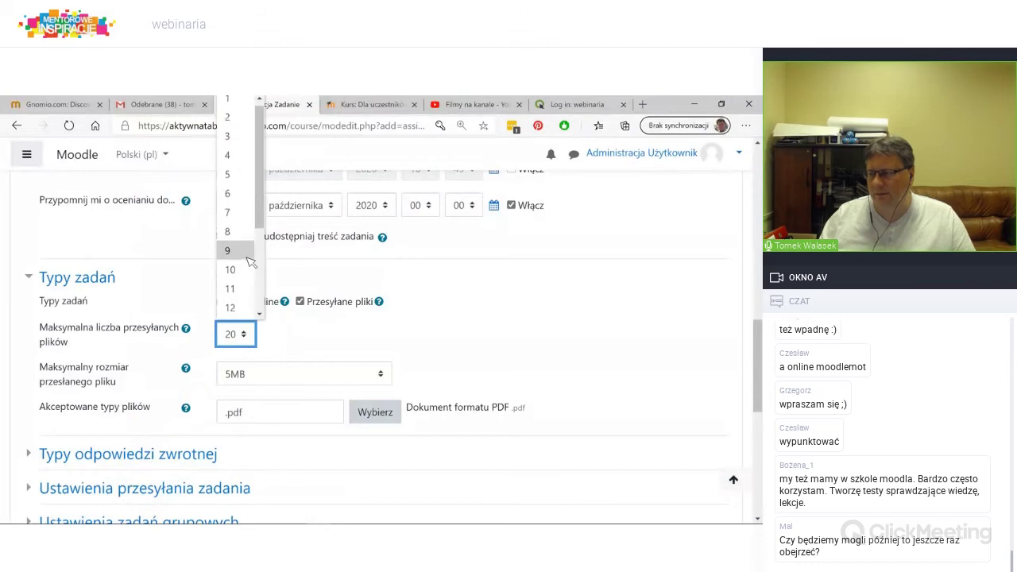
click(239, 99)
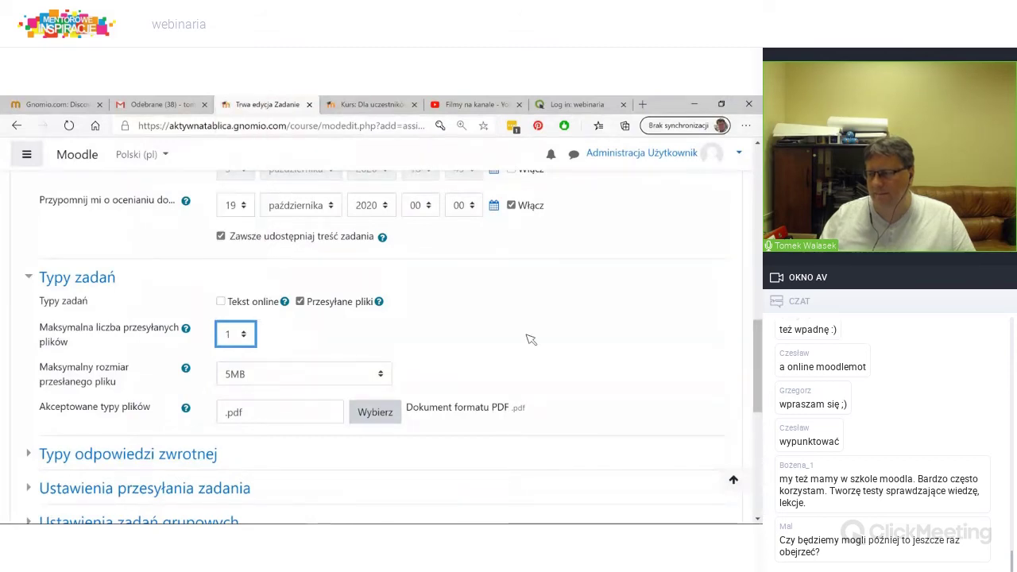
Step: Set the assignment's maximum grade to 2 points in the grading settings
scroll(518, 343, down, 3)
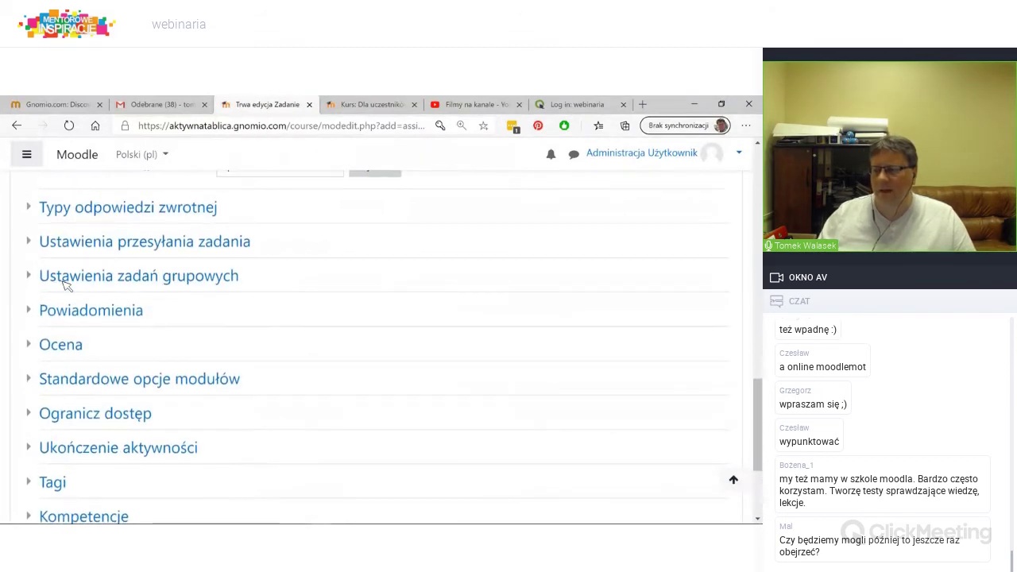
click(62, 349)
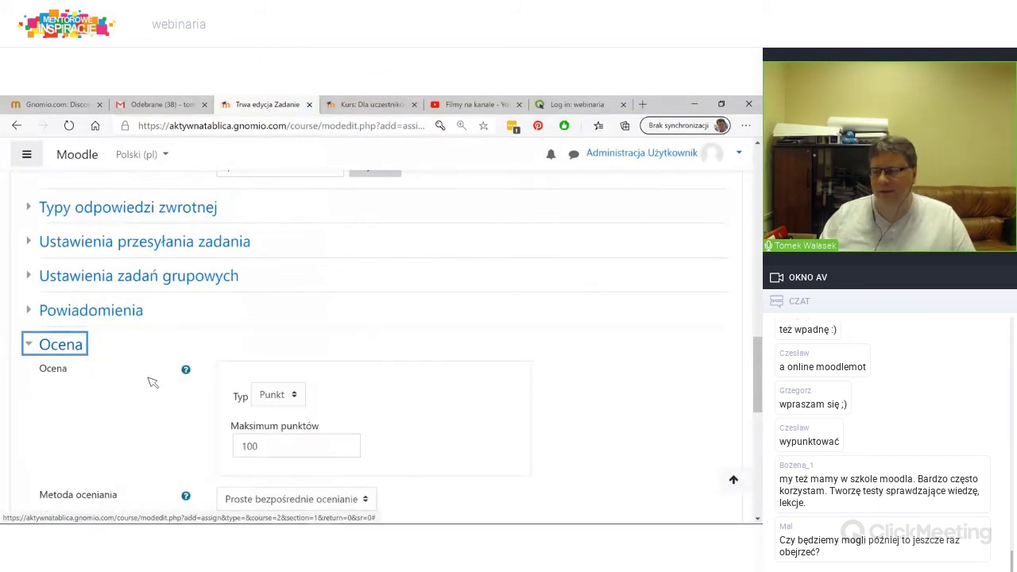
scroll(120, 357, down, 1)
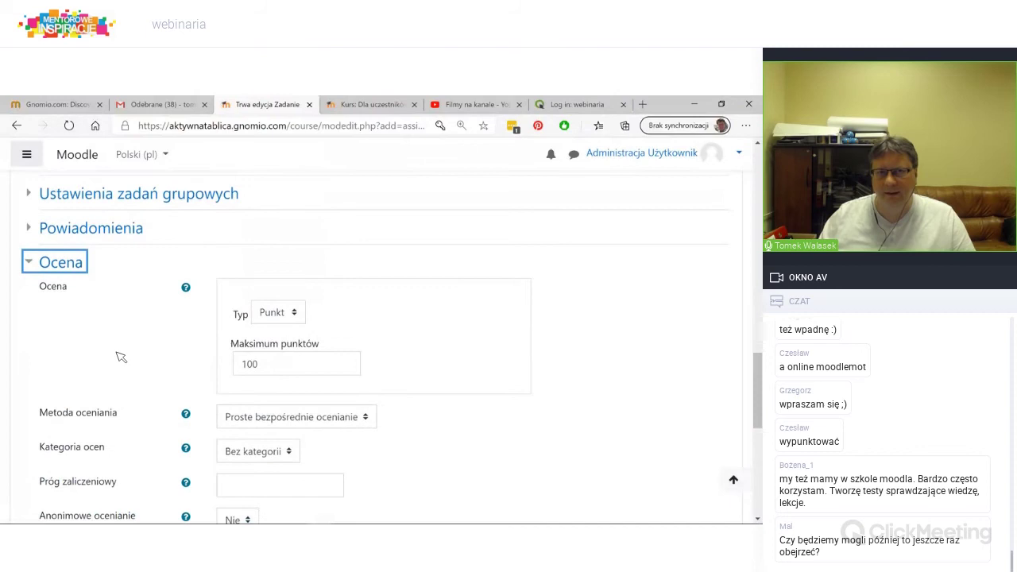
double_click(262, 366)
text(2)
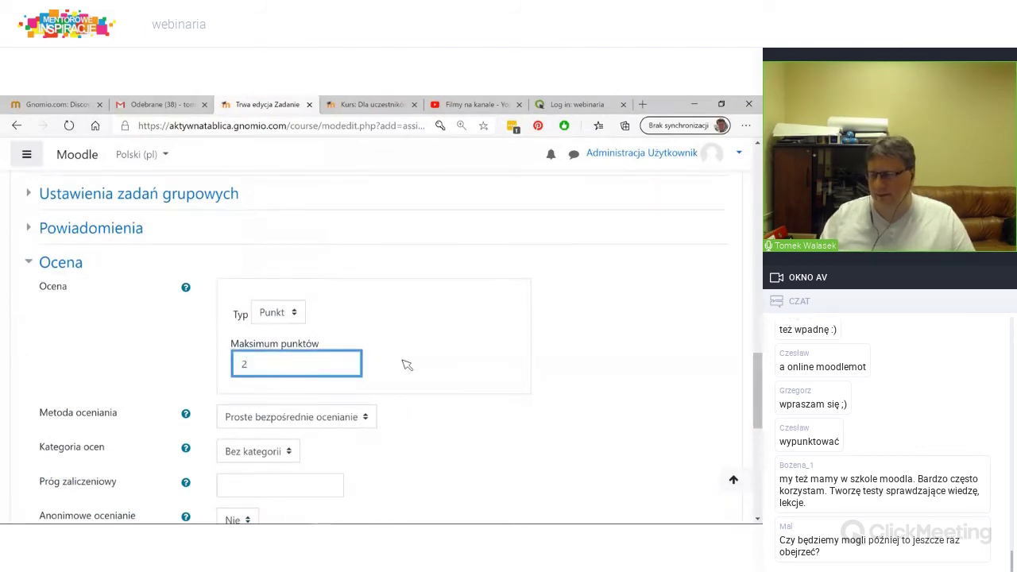
Step: Review the remaining assignment settings, then save the assignment and display it
scroll(476, 342, down, 2)
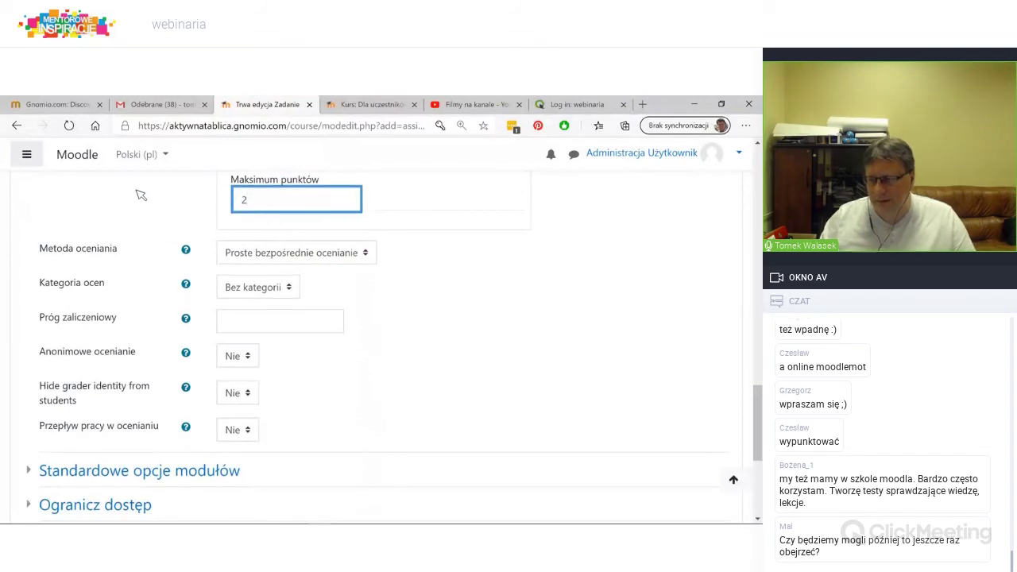
scroll(141, 199, down, 2)
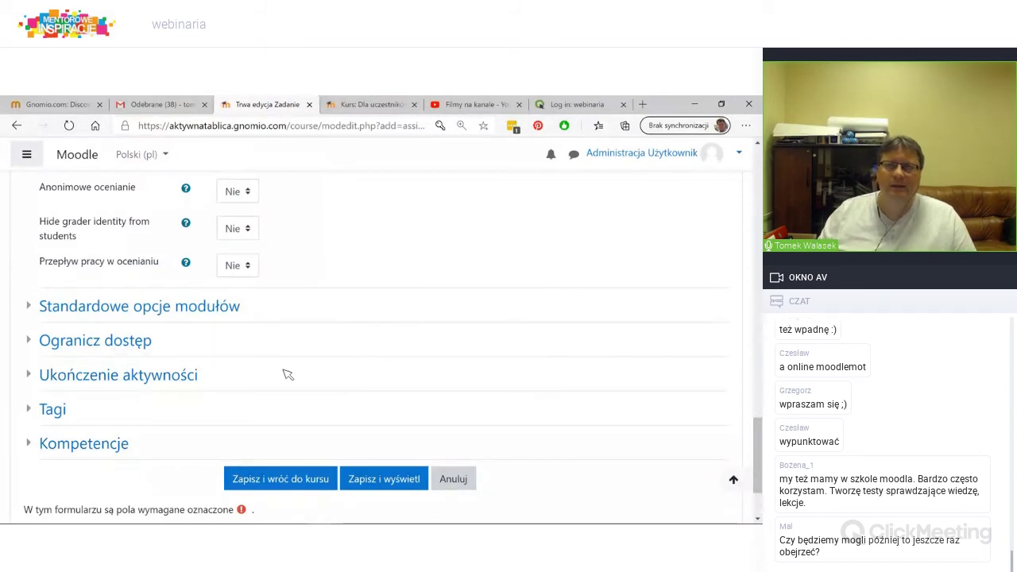
scroll(288, 374, up, 3)
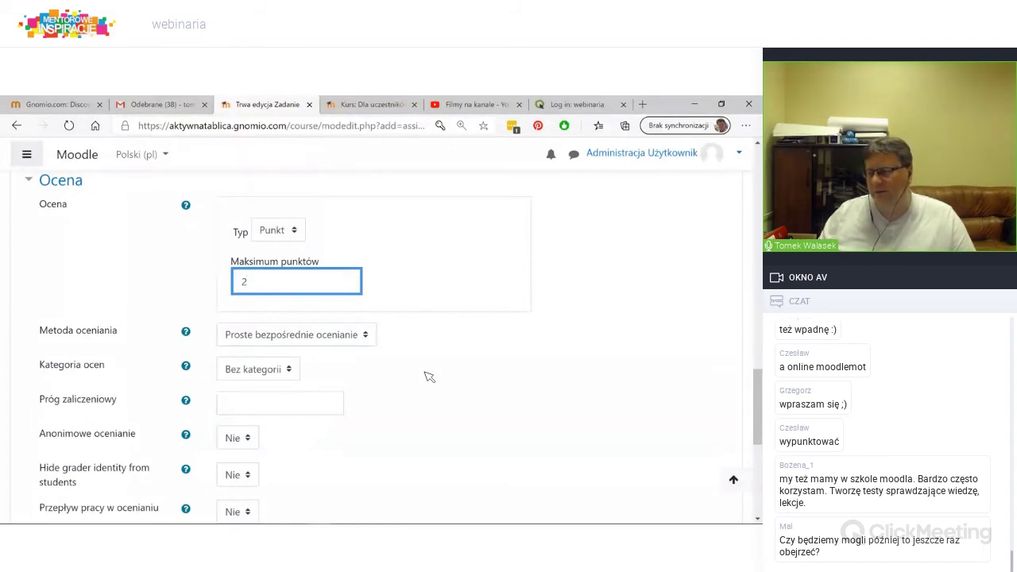
scroll(429, 376, up, 4)
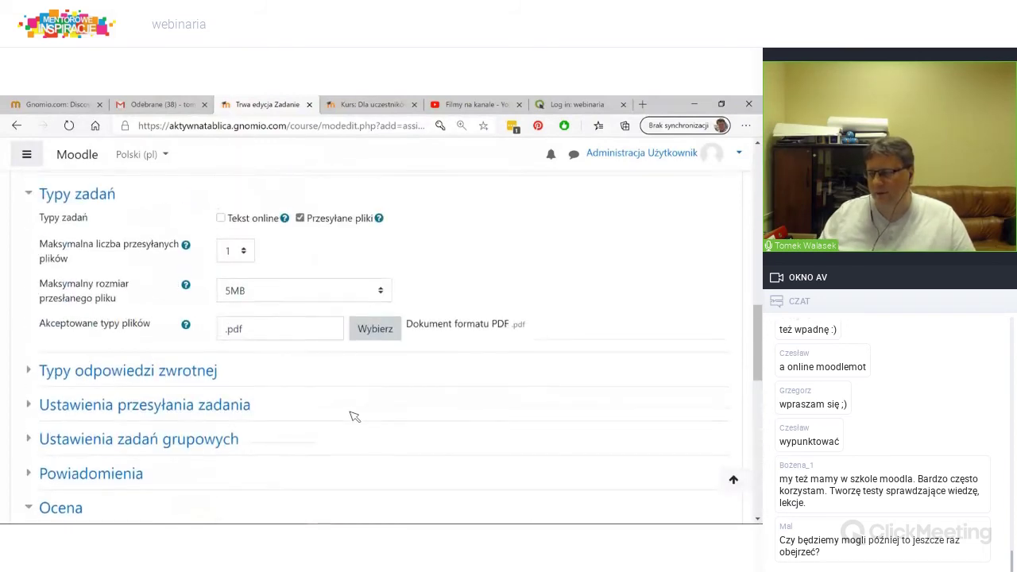
scroll(355, 417, down, 10)
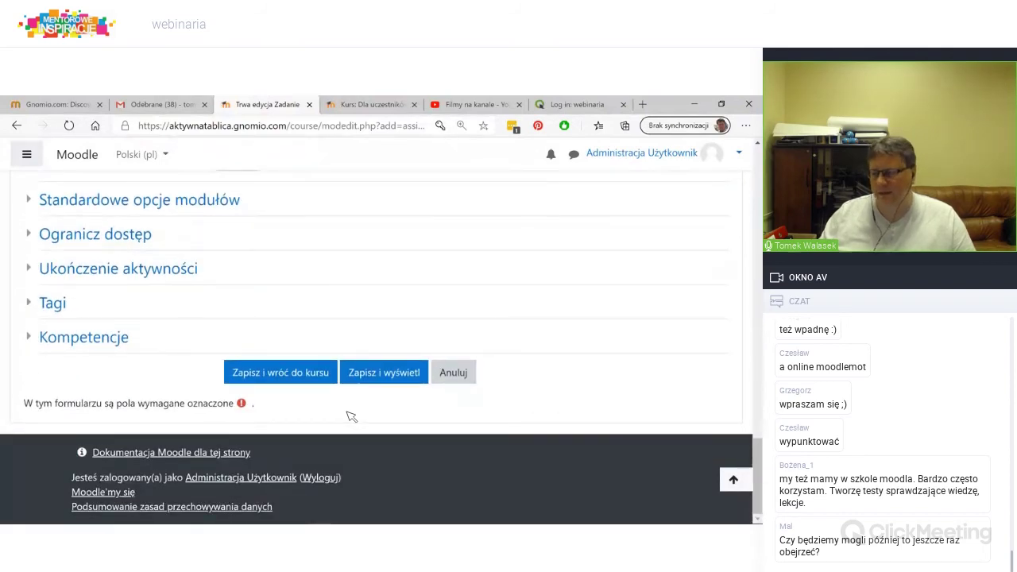
click(379, 374)
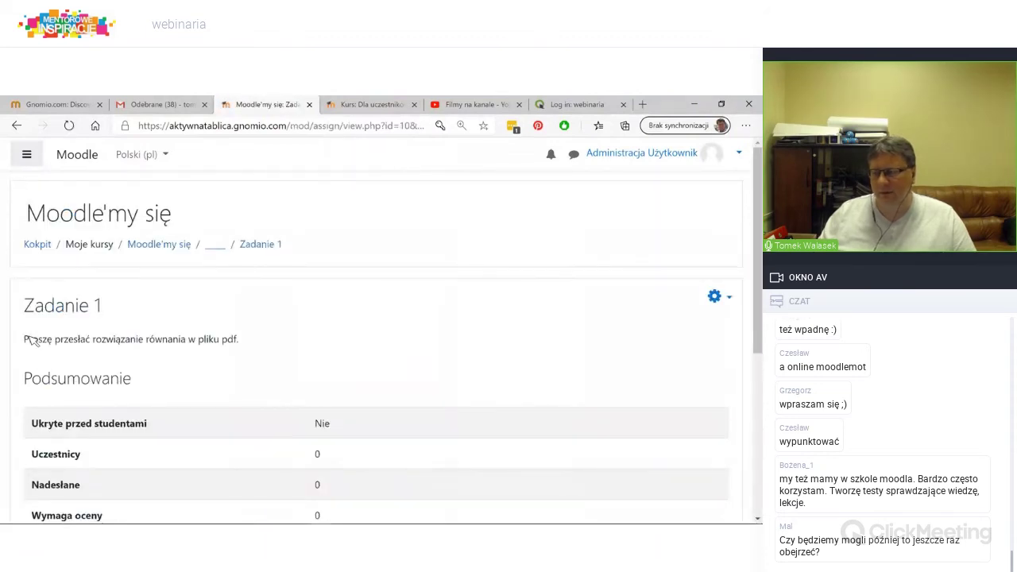
Step: Reopen Zadanie 1 from the Moodle'my się course page and review its description and submission summary
drag(38, 340, 197, 341)
click(167, 244)
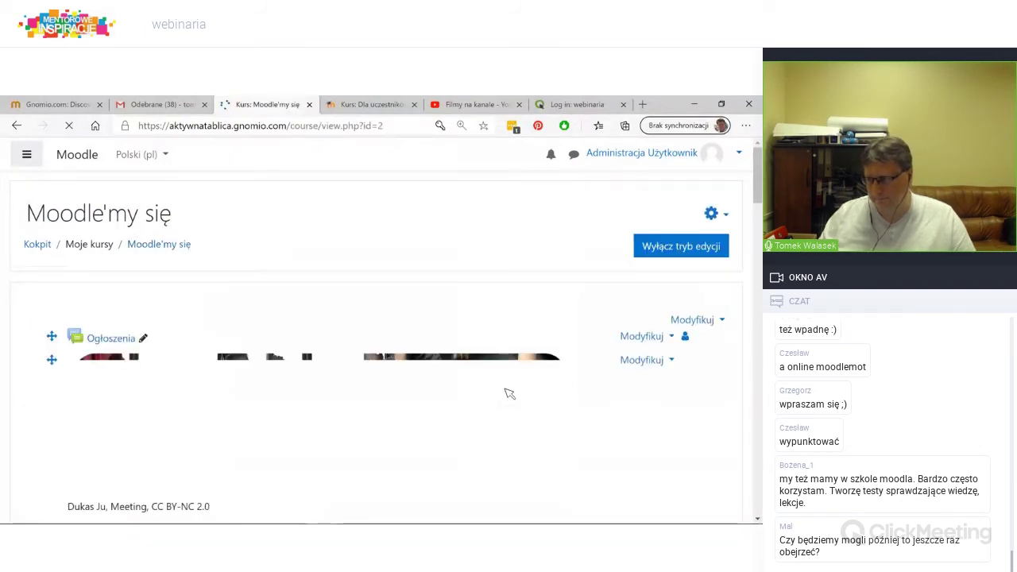
scroll(317, 350, down, 5)
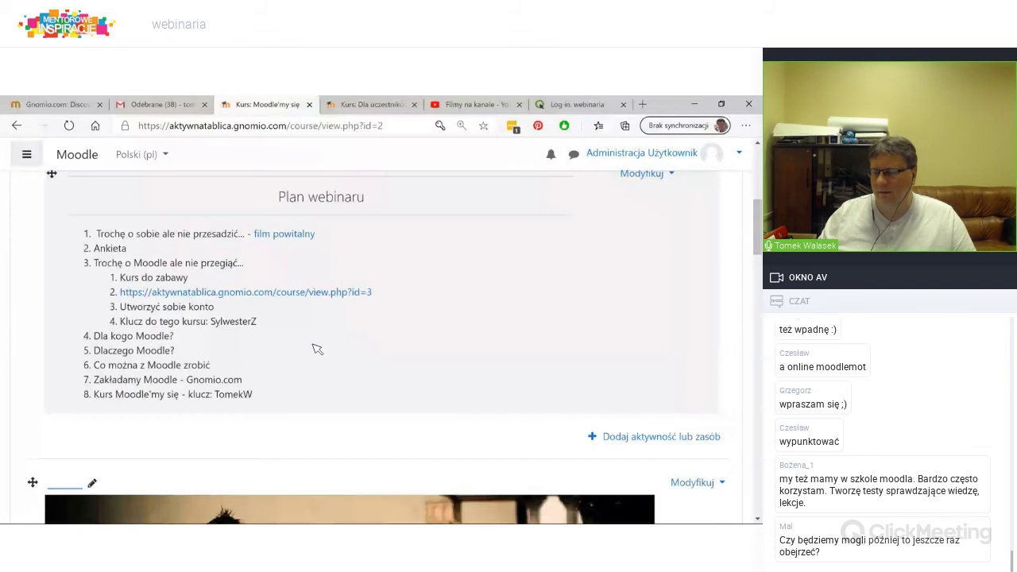
scroll(317, 350, down, 9)
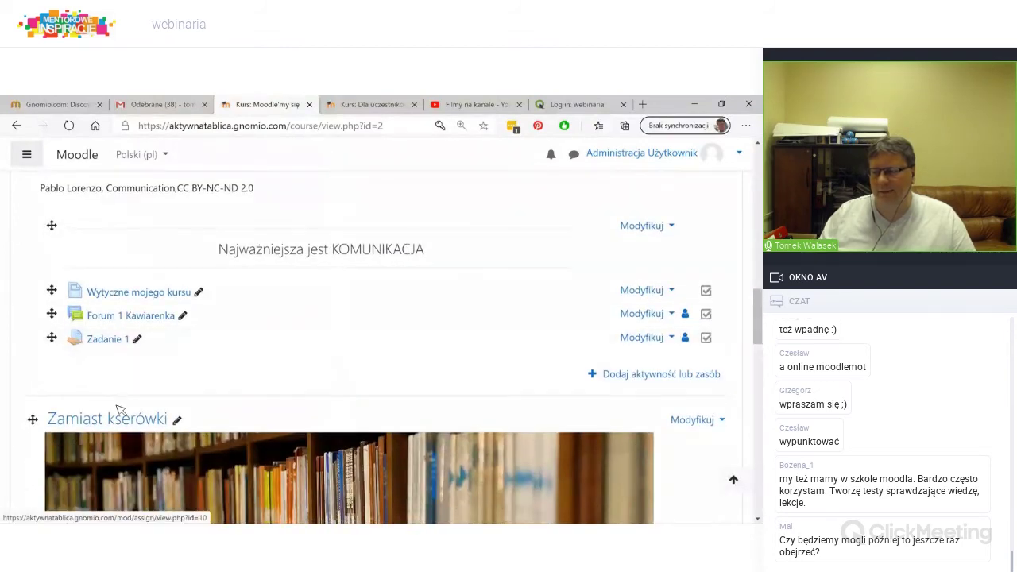
click(107, 340)
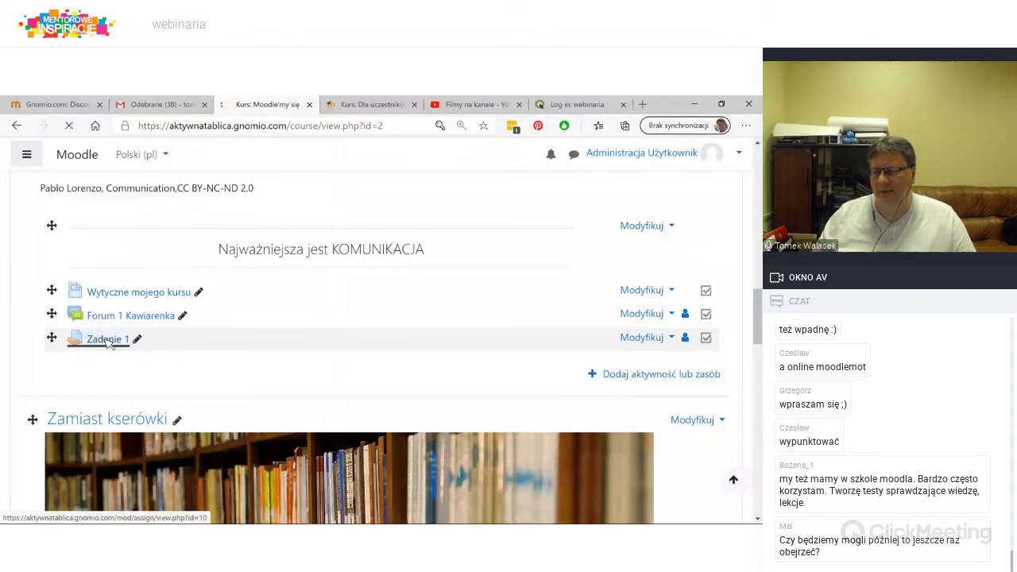
drag(24, 339, 257, 341)
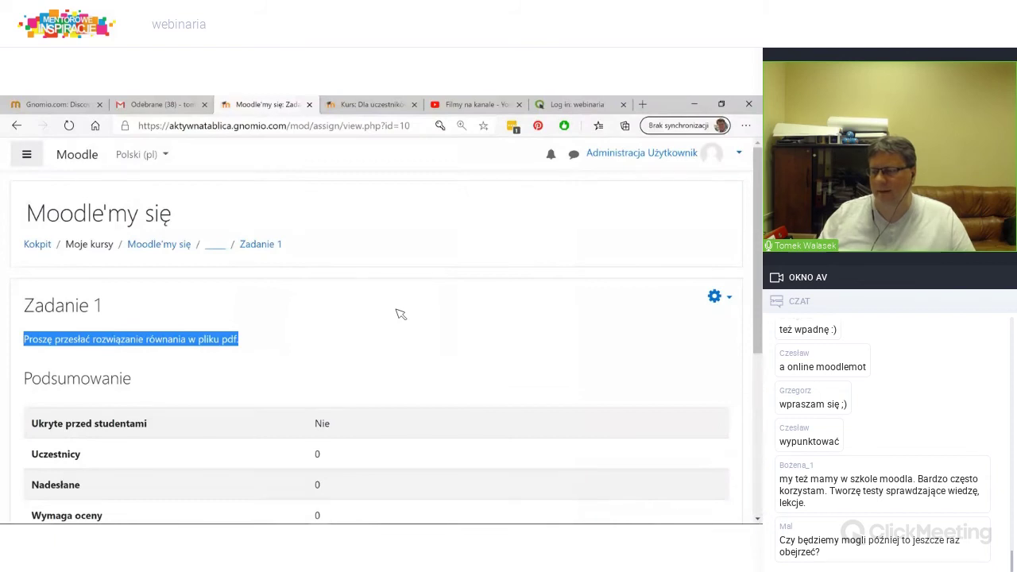
scroll(400, 314, down, 3)
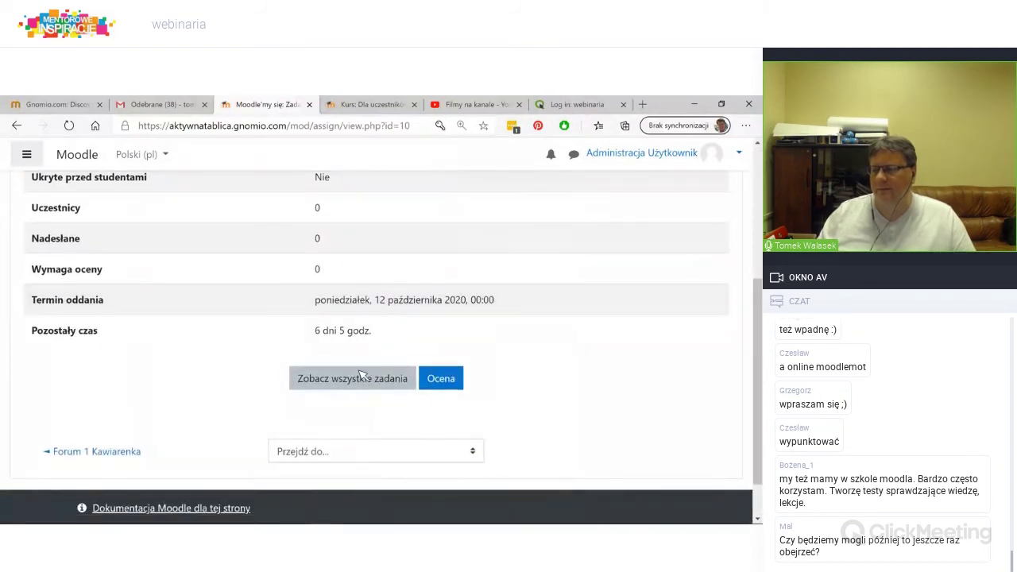
Step: View all submissions for Zadanie 1 and examine the grading page's name filters and display options
click(310, 380)
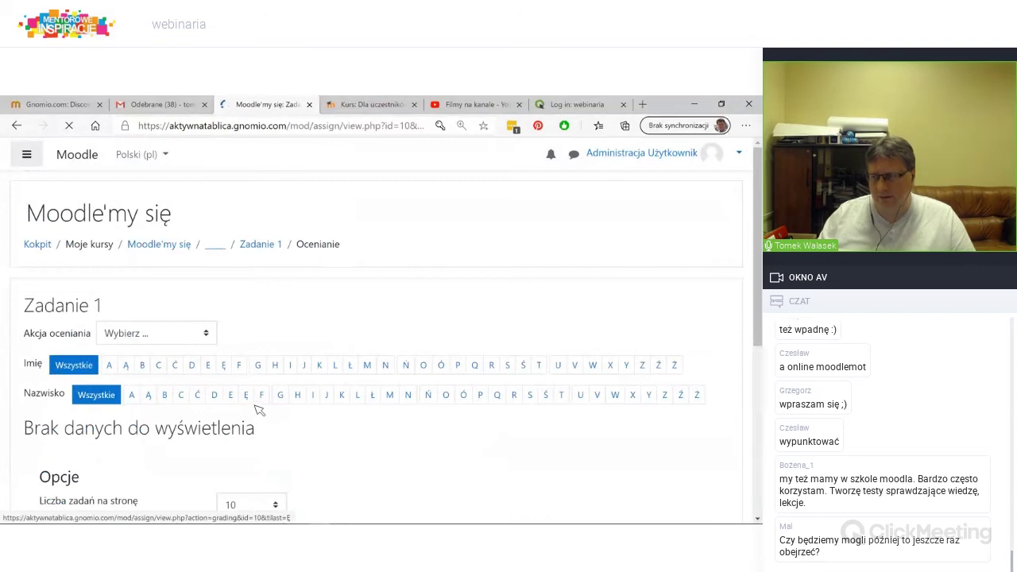
scroll(255, 405, down, 5)
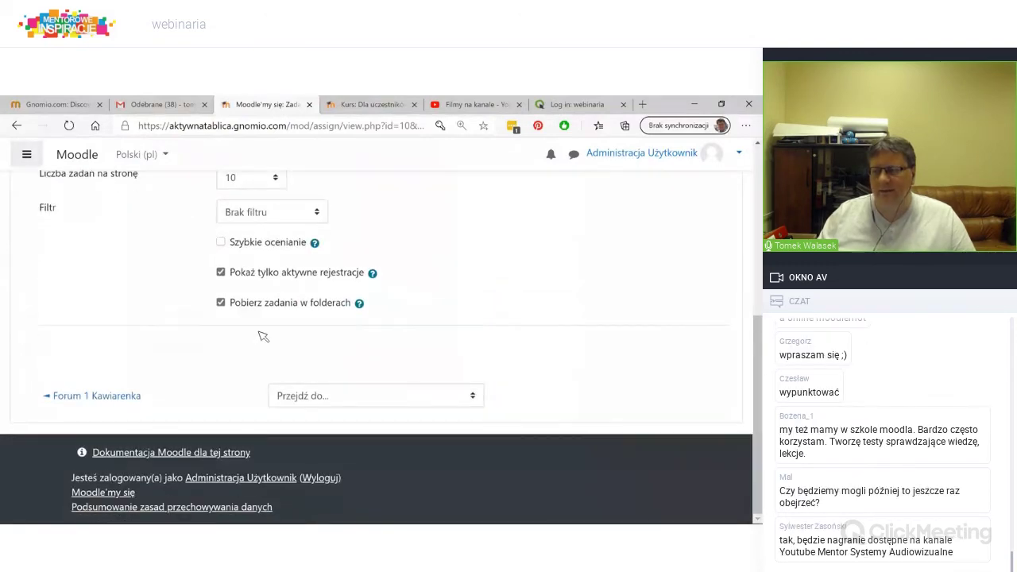
scroll(141, 223, up, 5)
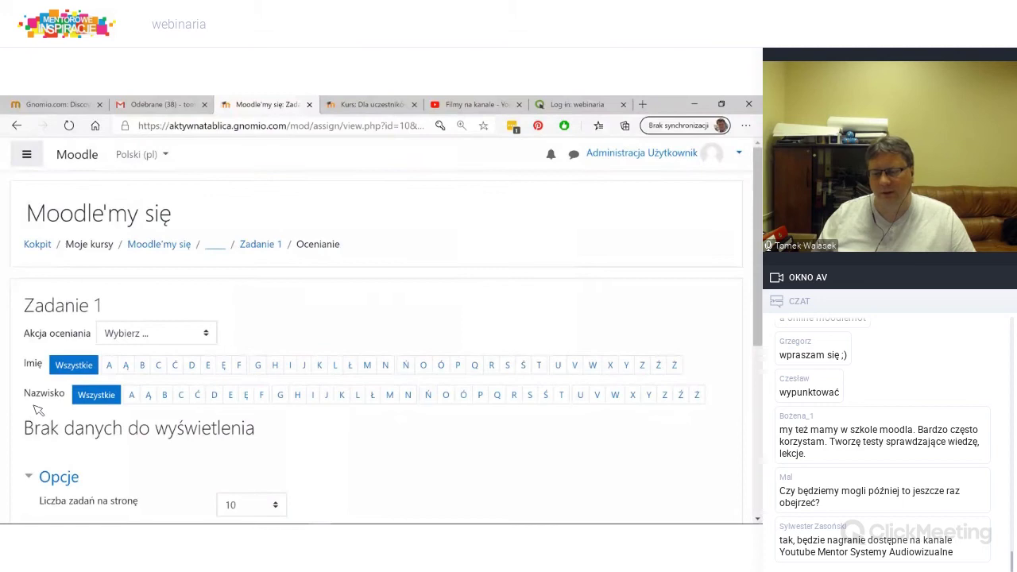
scroll(41, 416, down, 1)
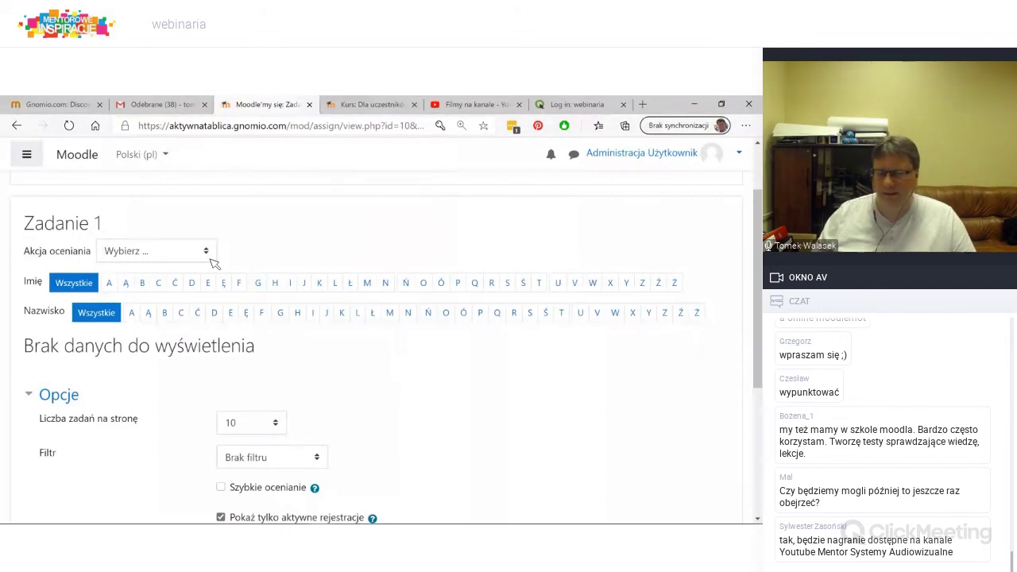
scroll(165, 393, up, 2)
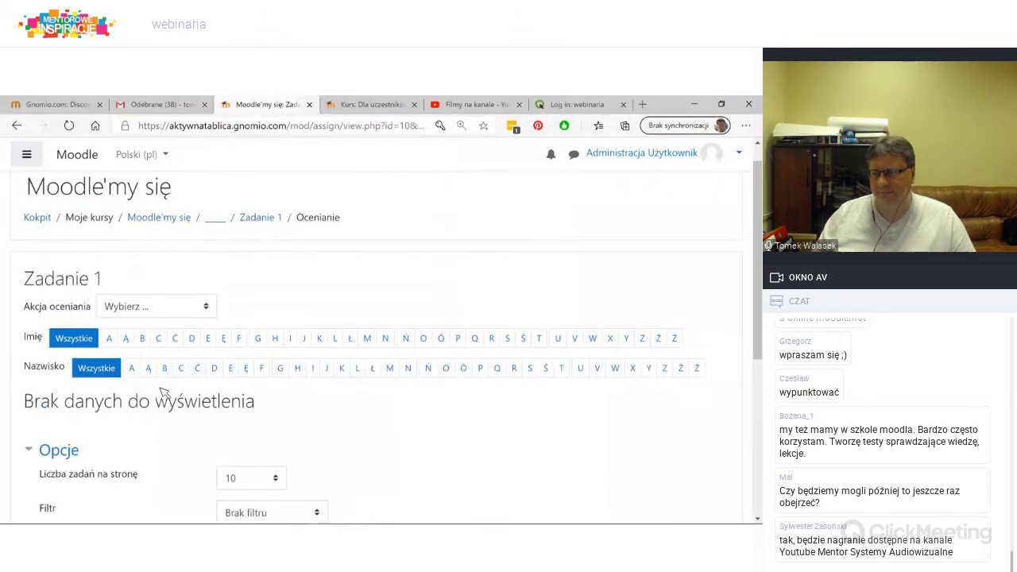
Step: Return to the course page and add a new Test (Quiz) activity to the section "Najważniejsza jest KOMUNIKACJA"
click(165, 247)
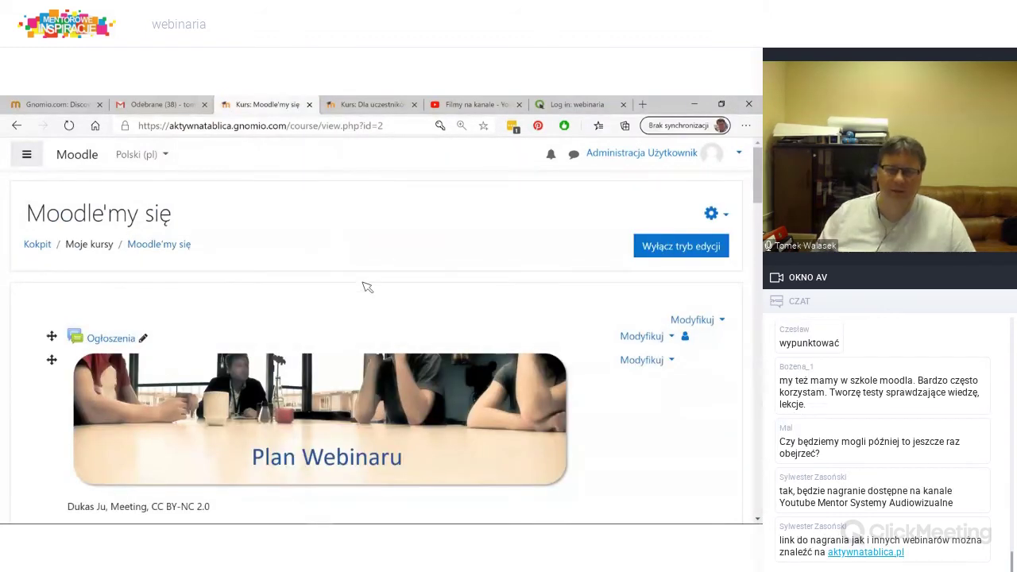
scroll(359, 310, down, 4)
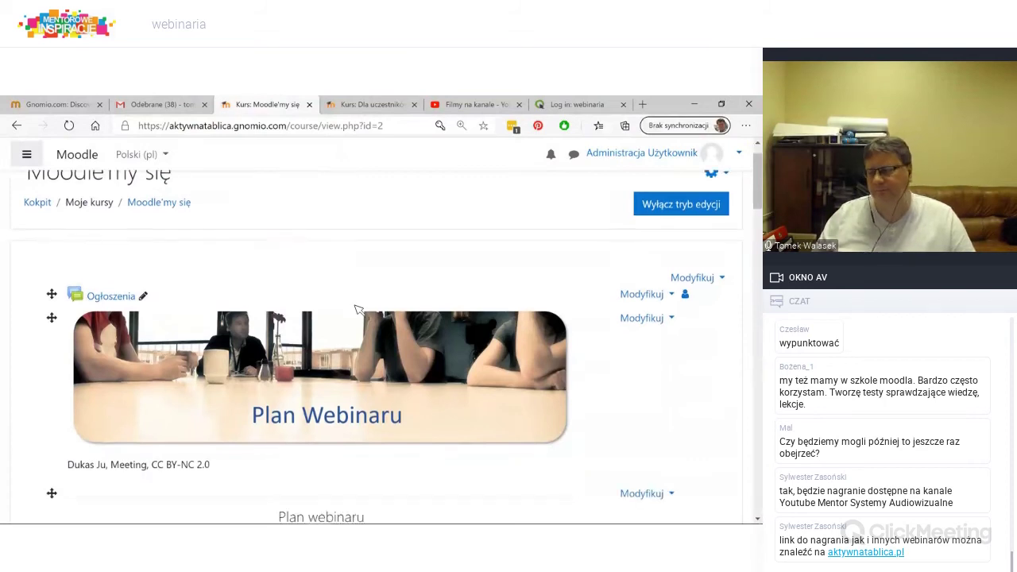
scroll(360, 310, down, 5)
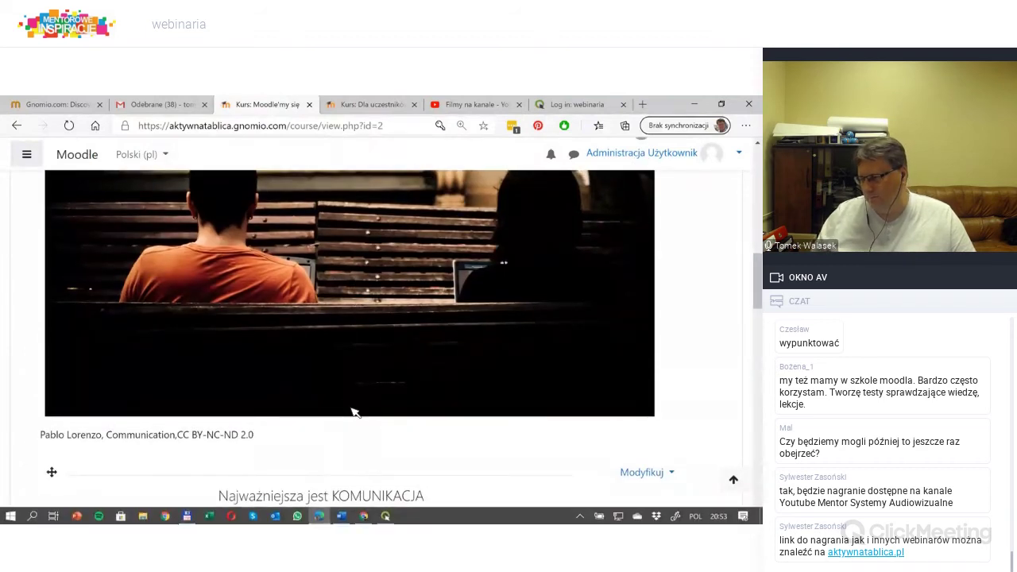
scroll(341, 402, down, 3)
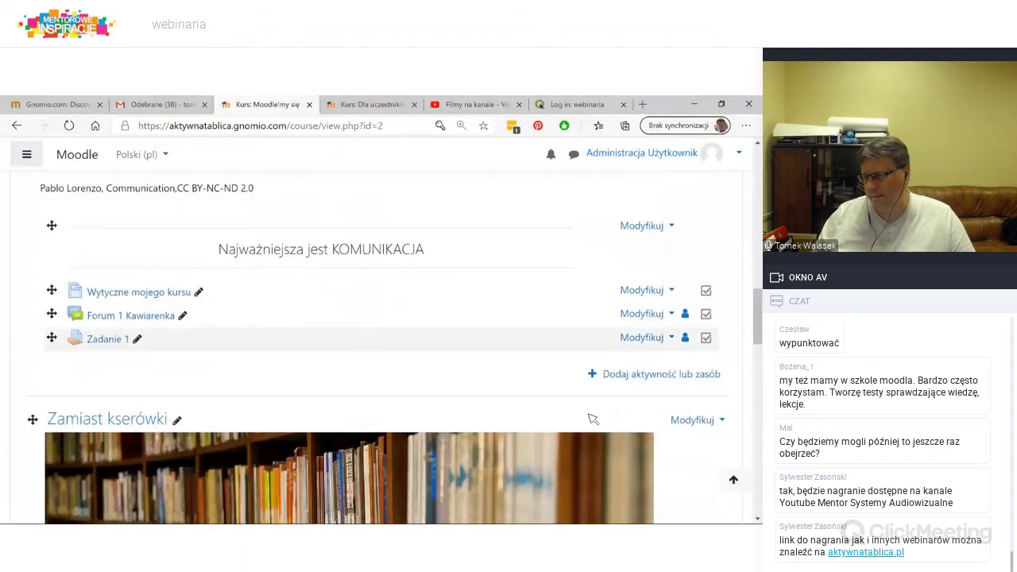
click(660, 374)
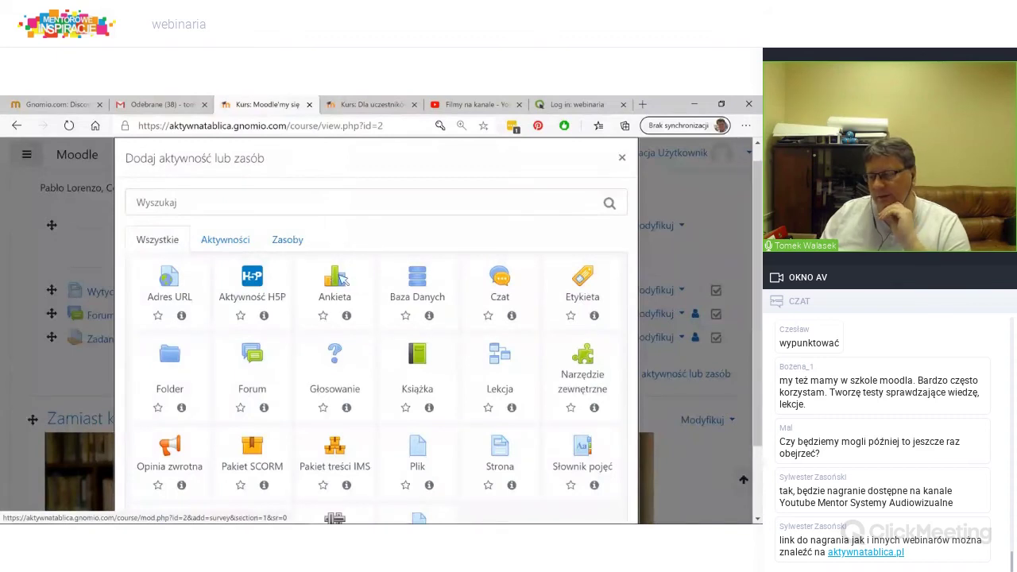
scroll(256, 354, down, 2)
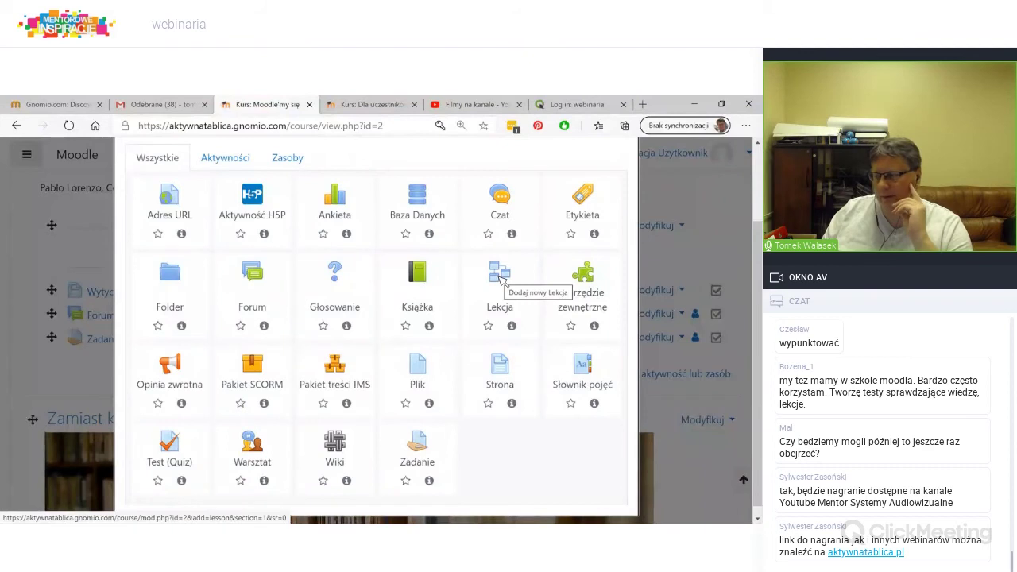
scroll(390, 349, down, 1)
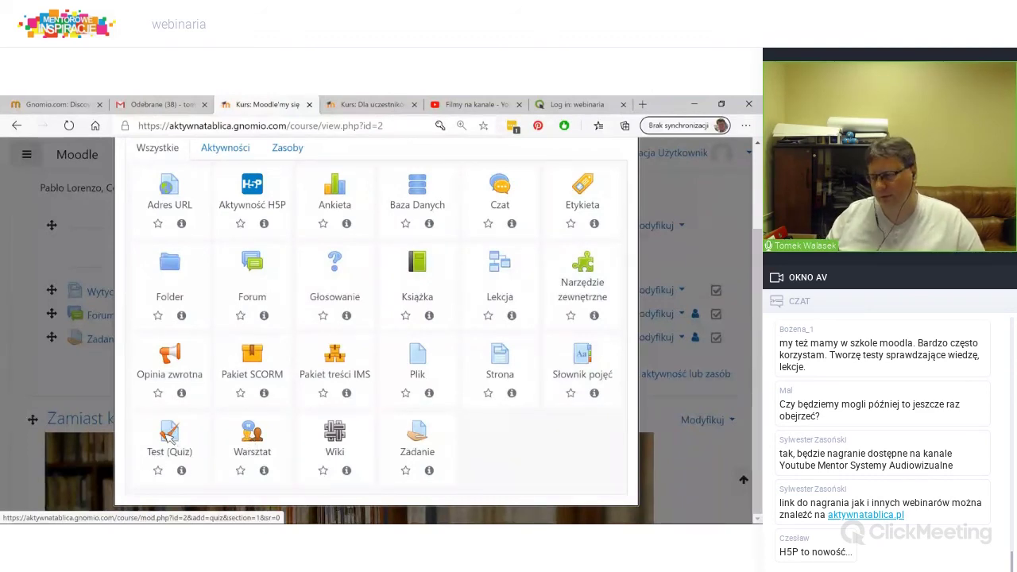
click(168, 434)
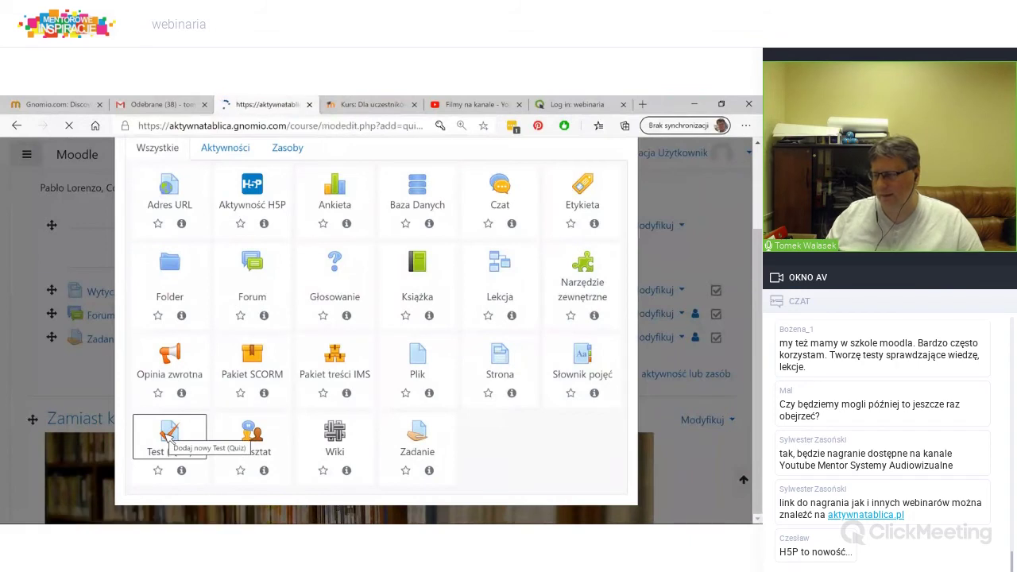
Step: Name the new quiz "Test" and enter "Zakres kryteria" as its description
click(261, 375)
text(Te)
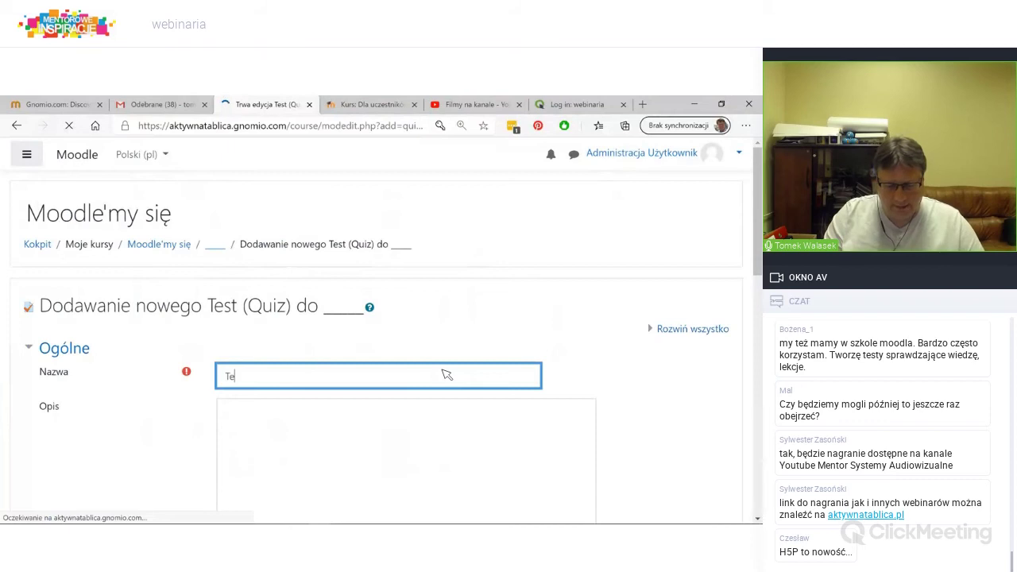
click(402, 461)
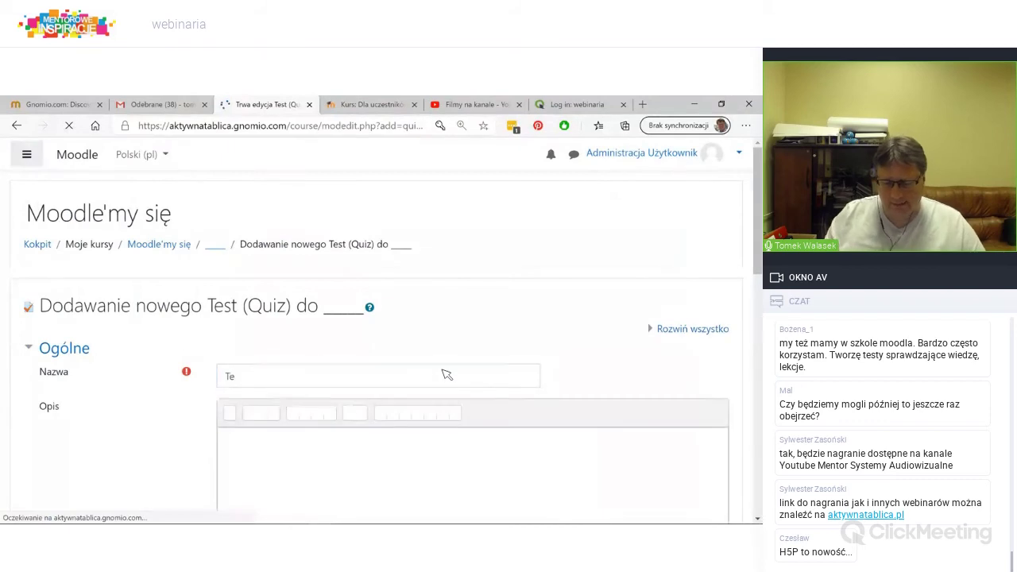
click(302, 381)
text(st)
click(255, 465)
scroll(334, 298, down, 2)
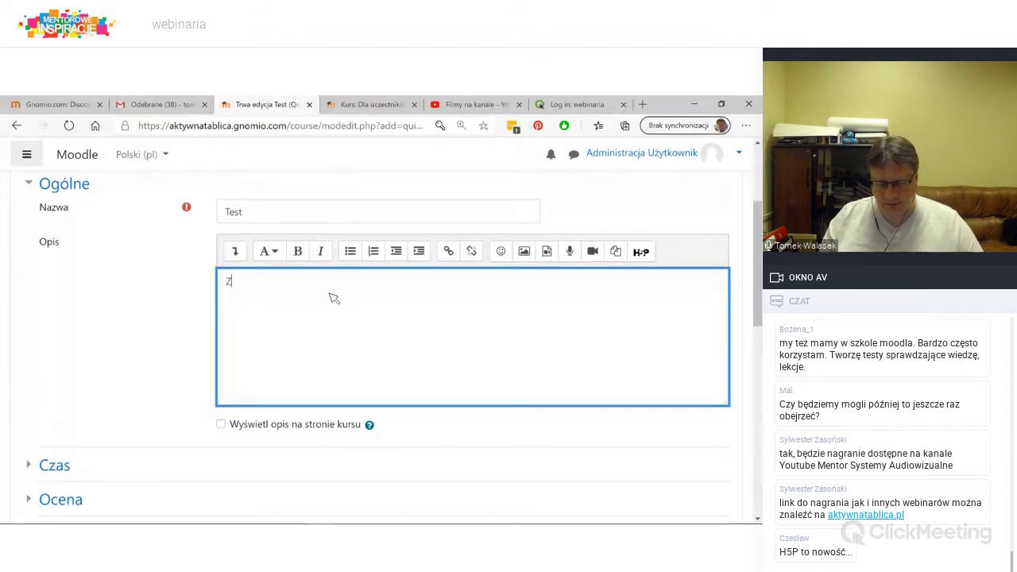
text(Zakres kryteria)
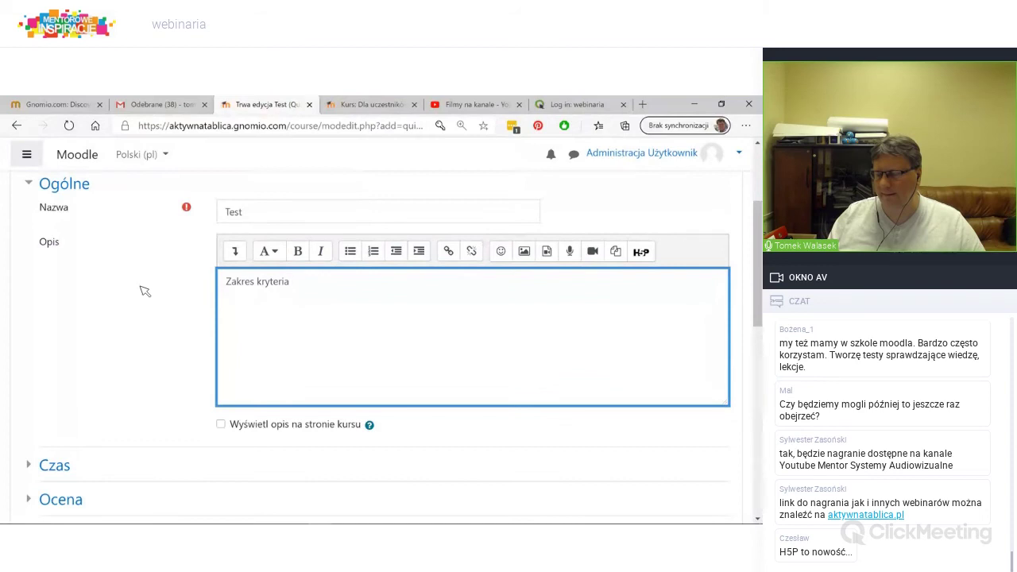
Step: Expand the Czas section and review the quiz's opening, closing and time limit options
scroll(146, 262, down, 2)
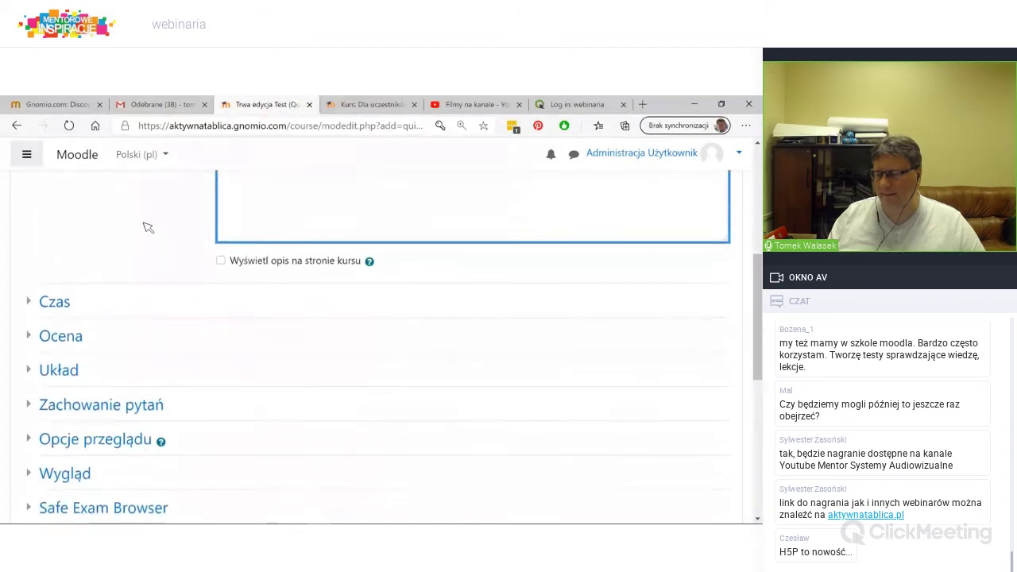
click(56, 303)
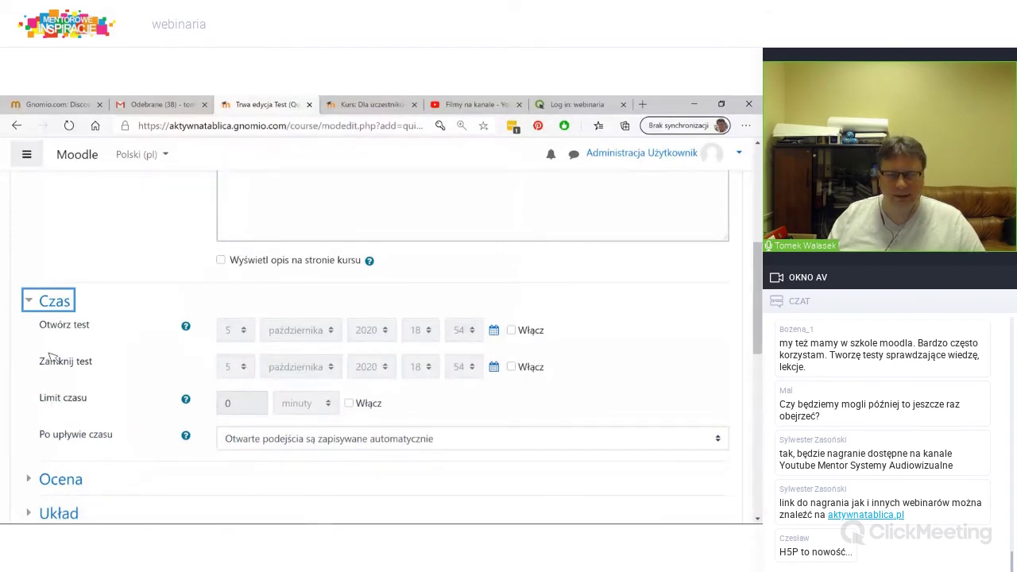
scroll(50, 358, down, 3)
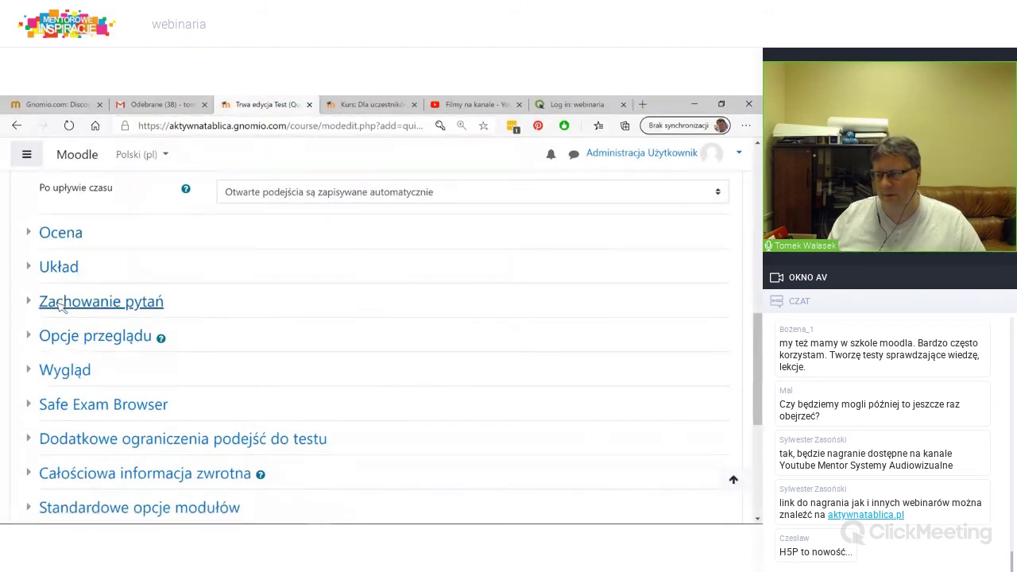
Step: In Opcje przeglądu, under Natychmiast po próbie, disable Czy poprawnie, Punkty, Szczegółowa informacja zwrotna, Prawidłowa odpowiedź and Całościowa informacja zwrotna
click(59, 330)
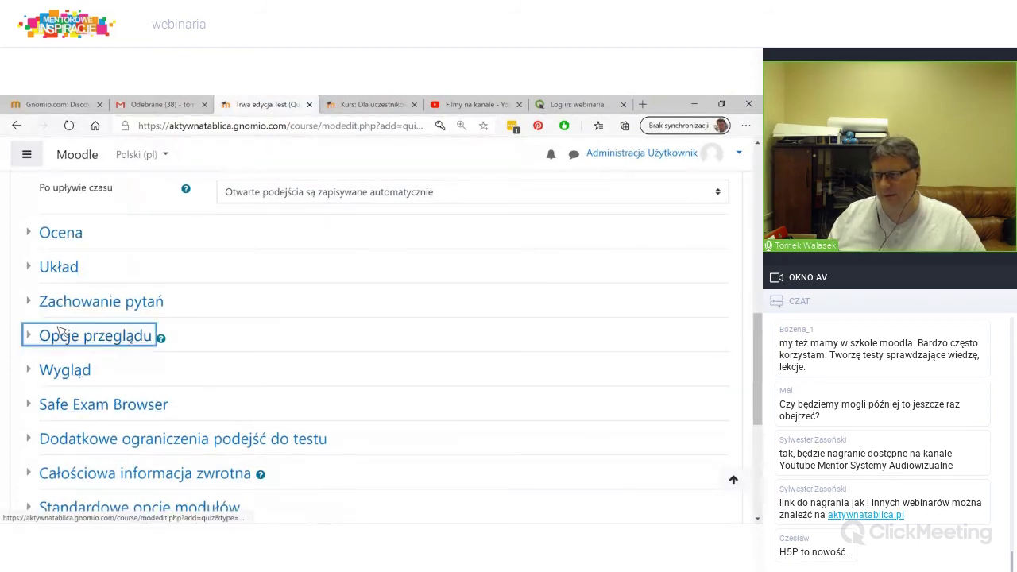
click(106, 340)
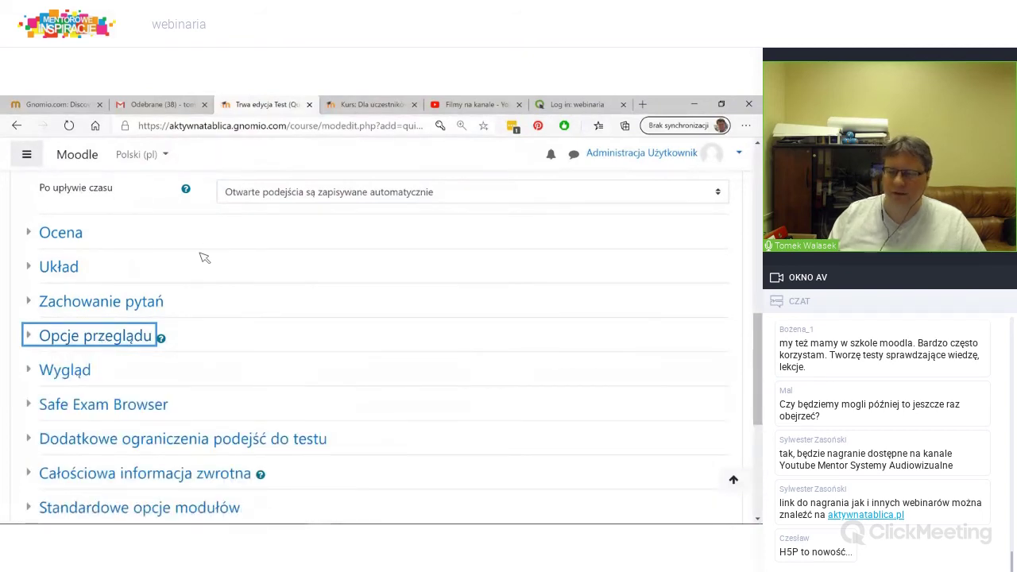
click(106, 340)
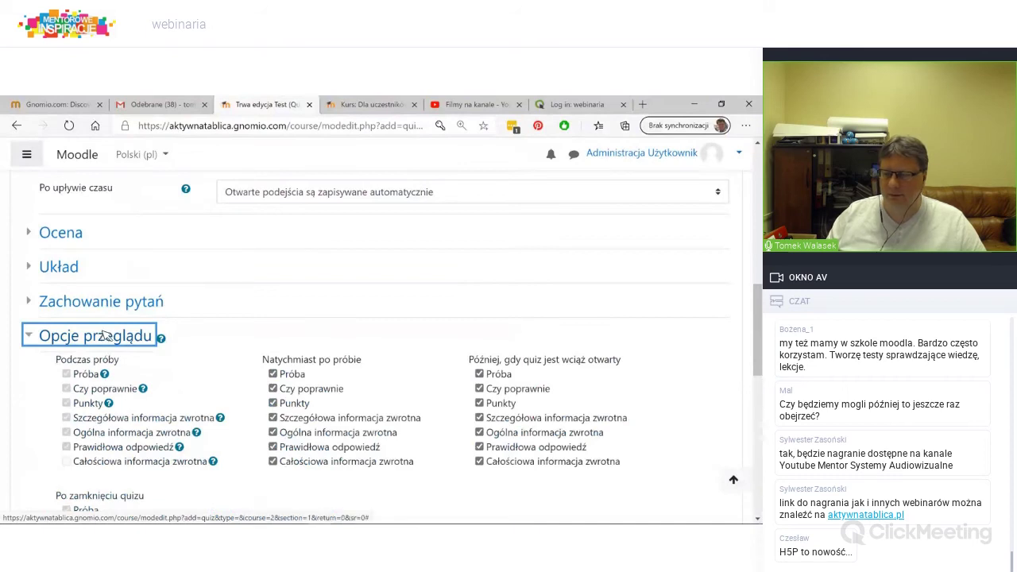
click(294, 388)
click(294, 403)
click(295, 418)
click(295, 432)
click(294, 432)
click(296, 447)
click(296, 461)
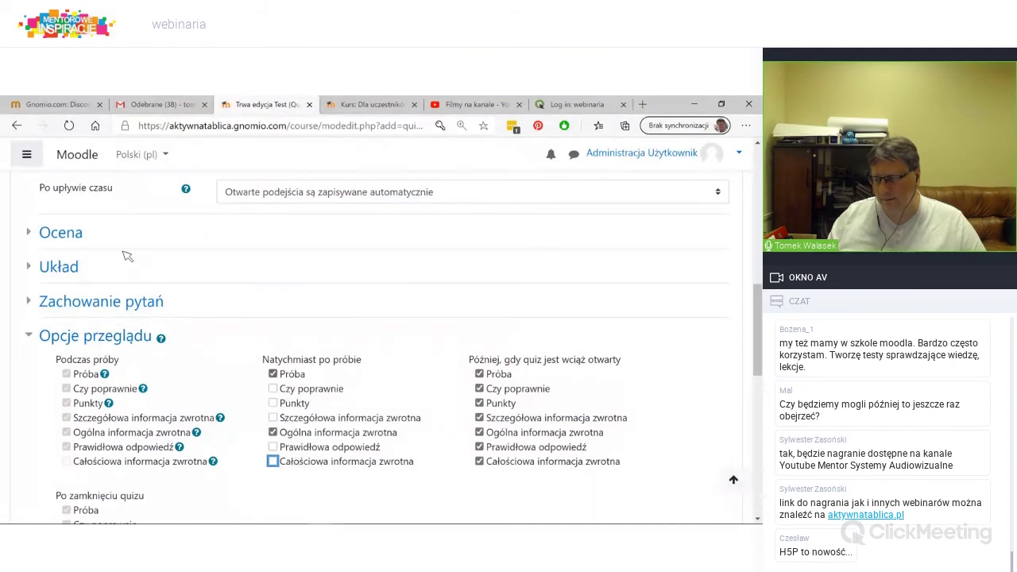
click(103, 336)
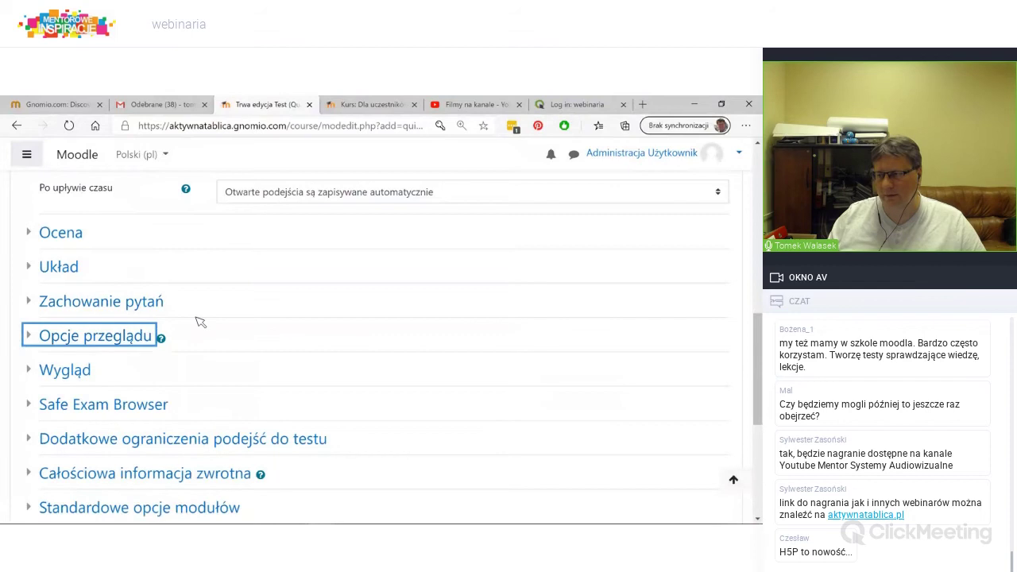
Step: Save and display the quiz, and open its content for editing
scroll(200, 321, down, 5)
click(388, 443)
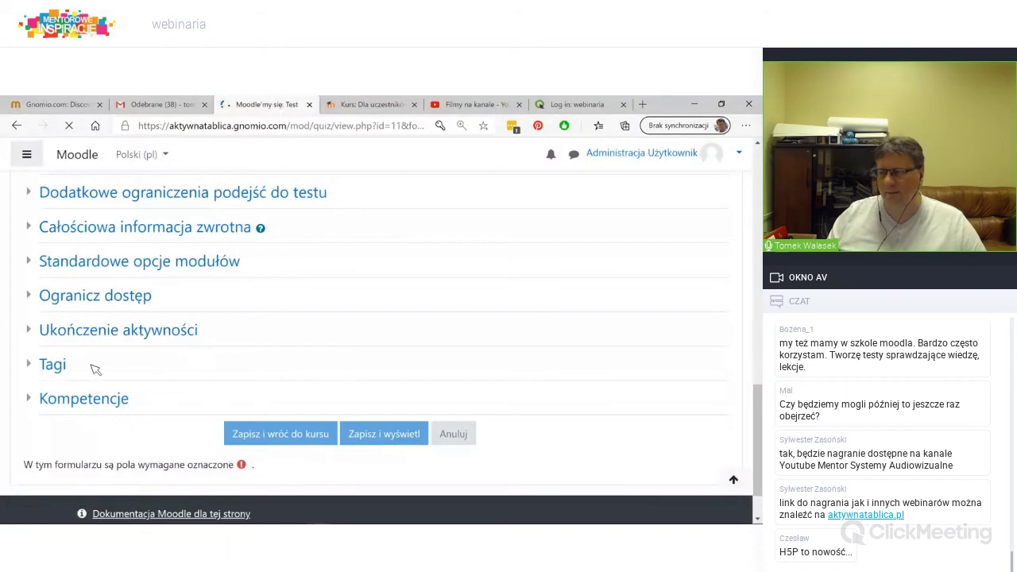
scroll(332, 314, down, 3)
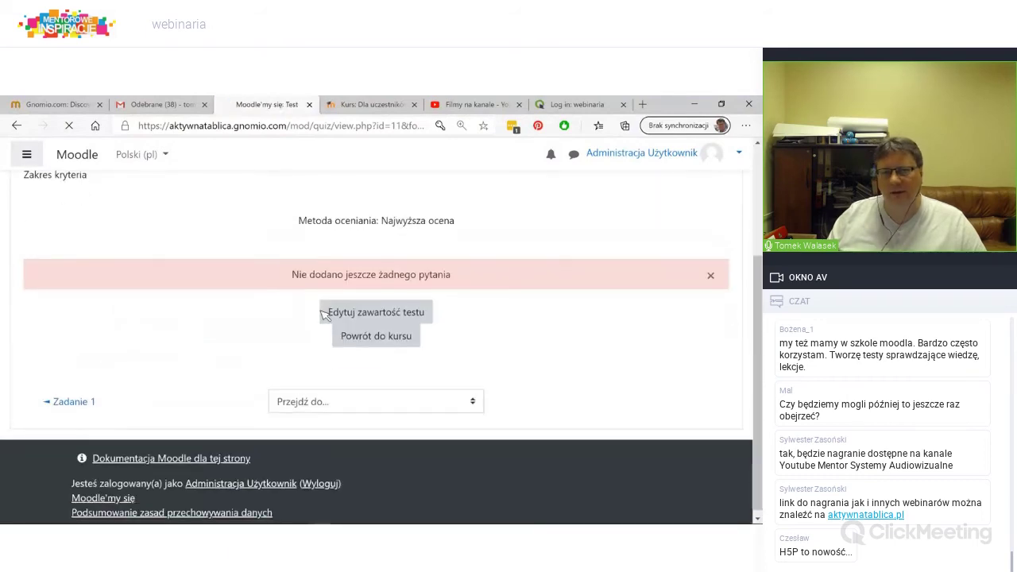
click(384, 312)
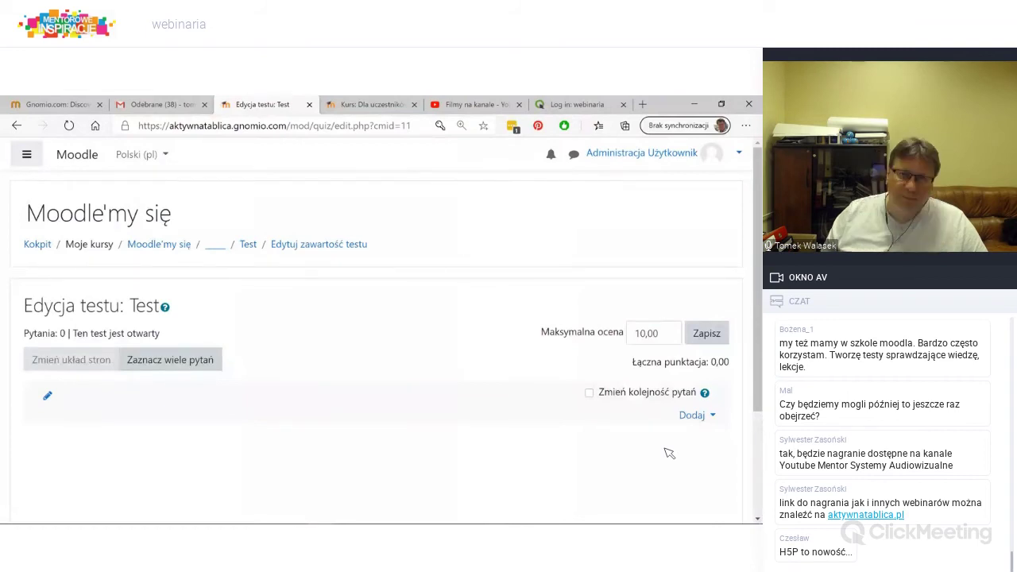
Step: Review the available types for a new question and add one of the type Wybór wielokrotny to the quiz
click(697, 415)
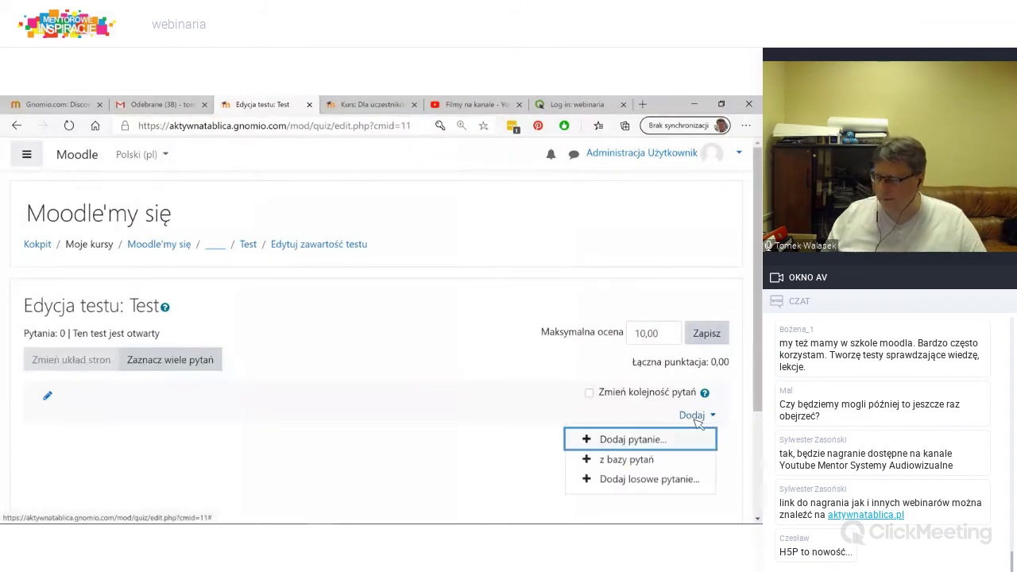
click(634, 439)
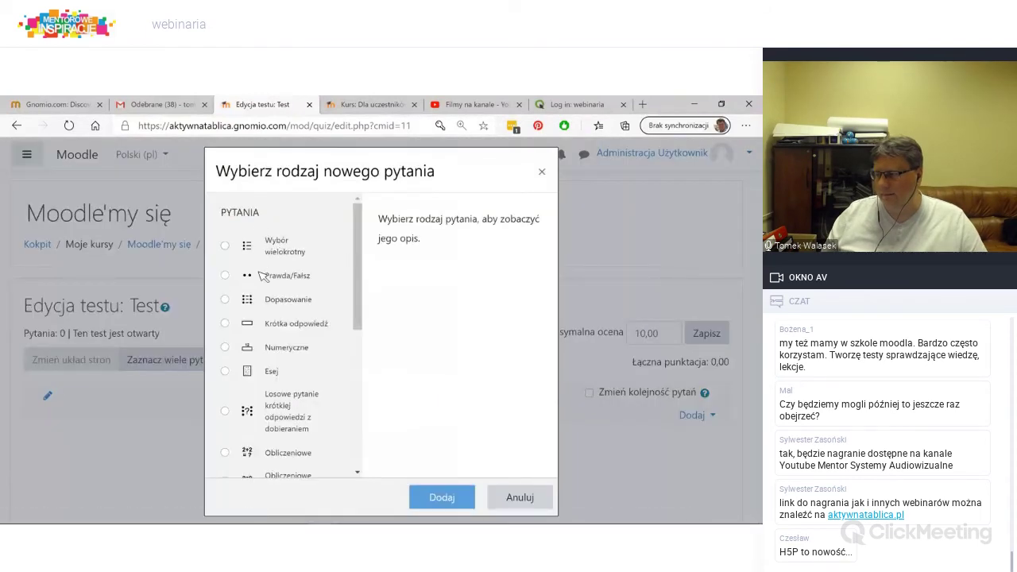
scroll(282, 386, down, 5)
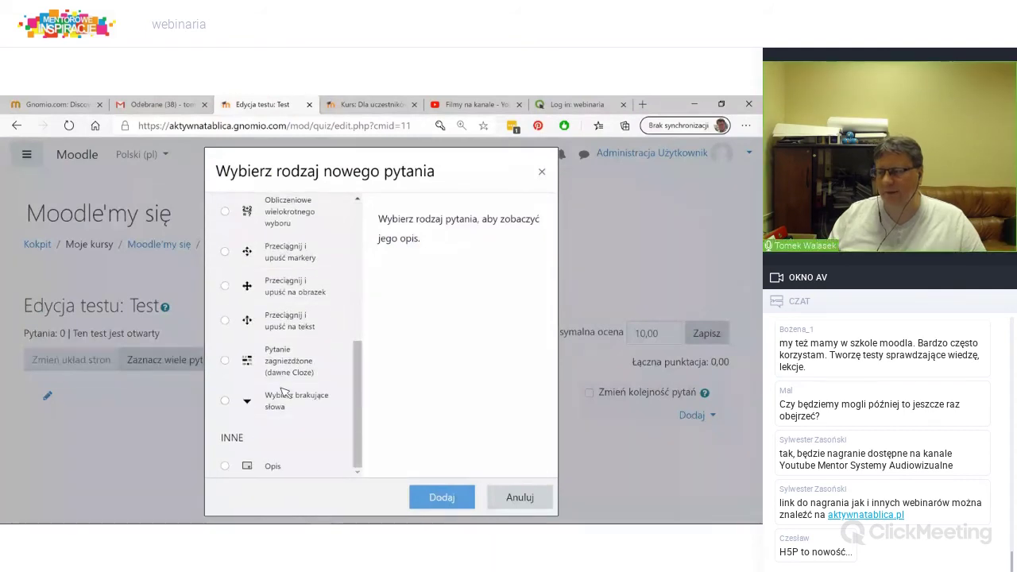
drag(359, 412, 361, 392)
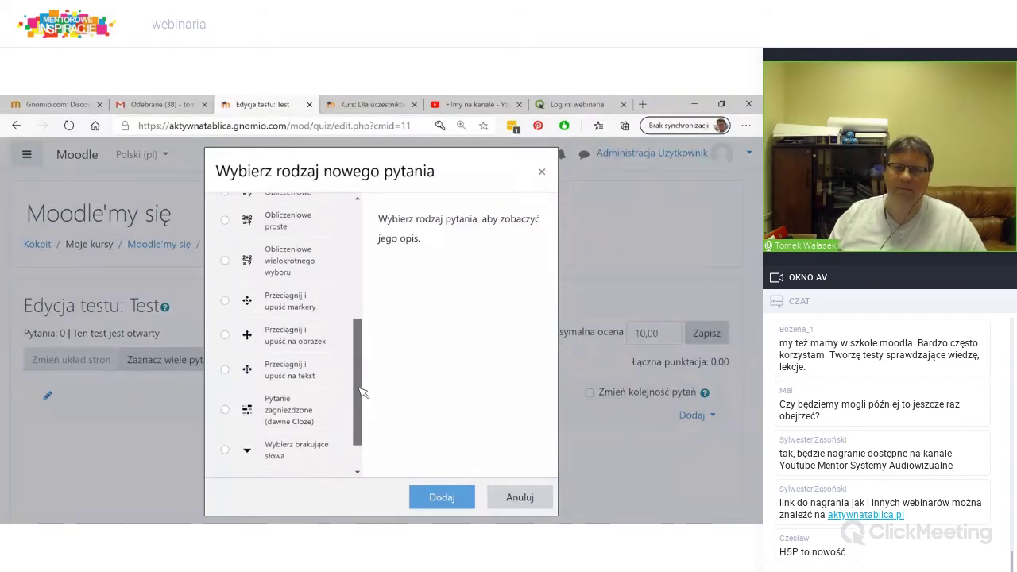
drag(362, 395, 318, 319)
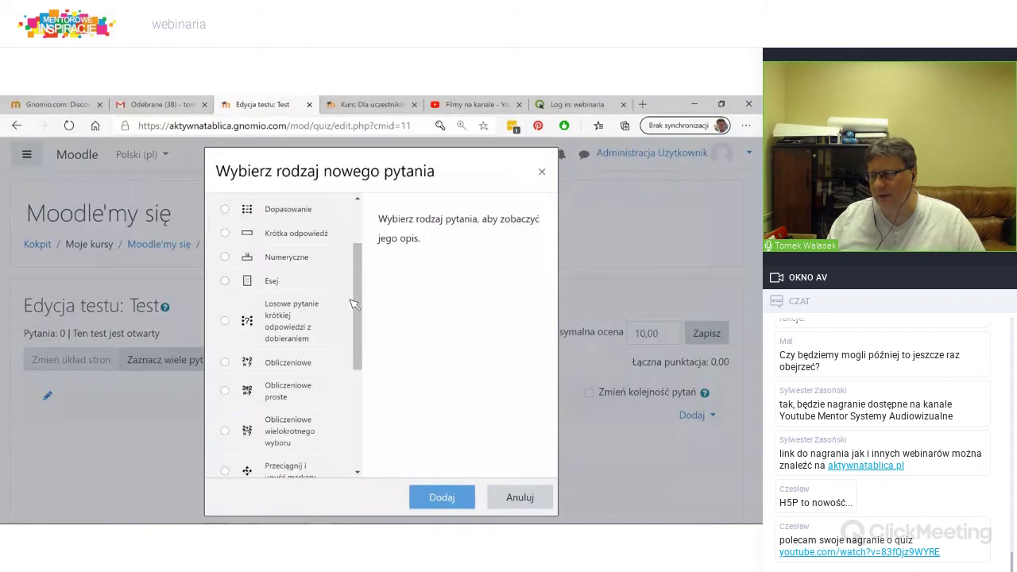
drag(393, 220, 543, 220)
scroll(361, 220, up, 2)
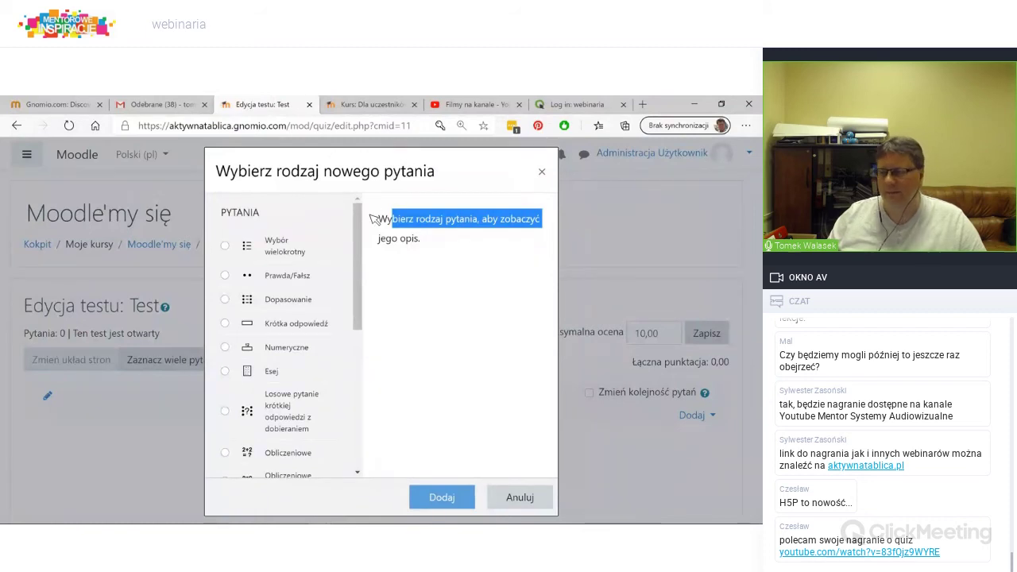
click(271, 248)
click(440, 496)
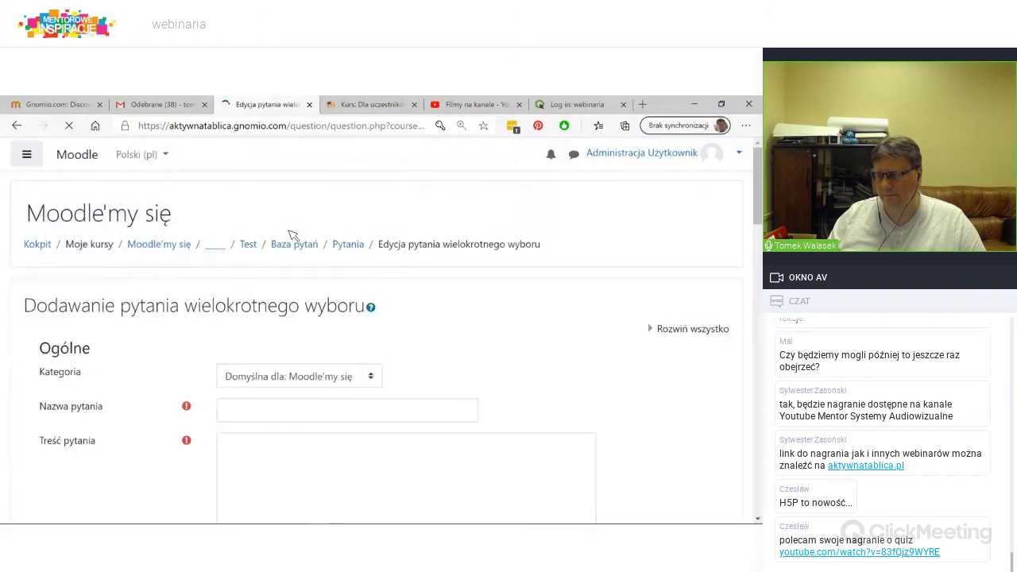
Step: Name the multiple-choice question "pytanie 1" and enter "Kto napisał Balladynę?" as its question text
scroll(250, 284, down, 2)
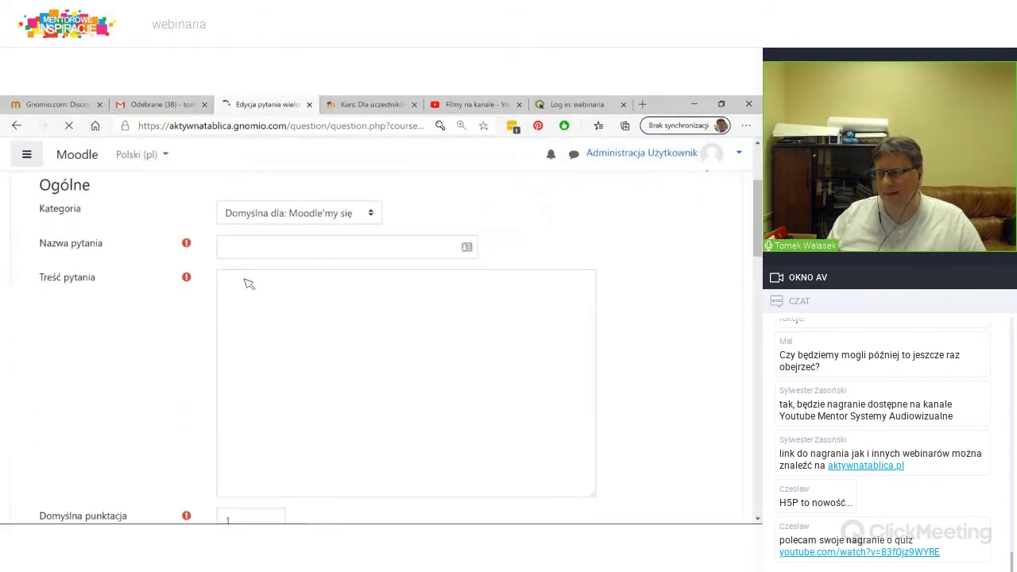
click(256, 258)
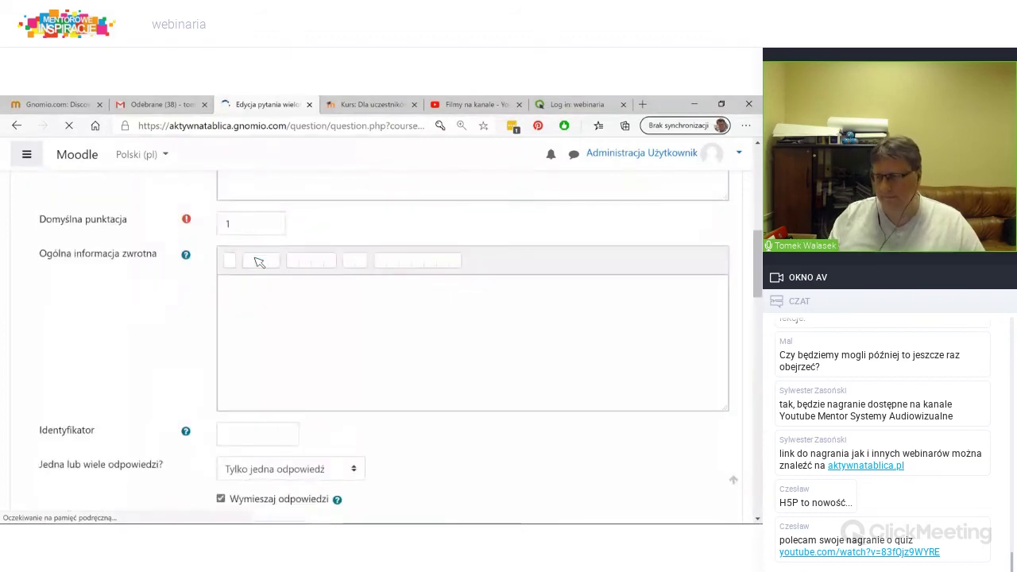
click(270, 413)
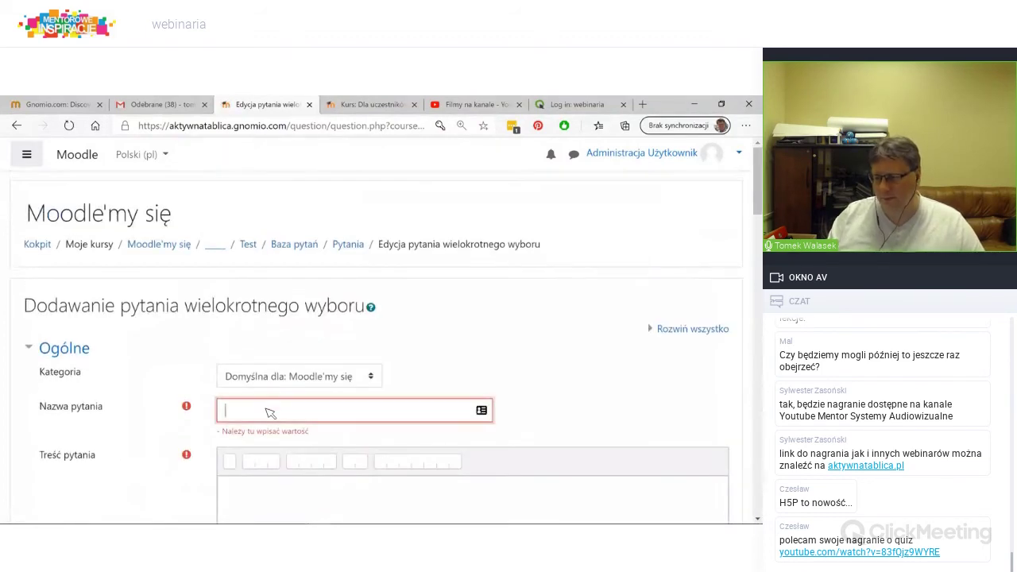
text(pytanie 1)
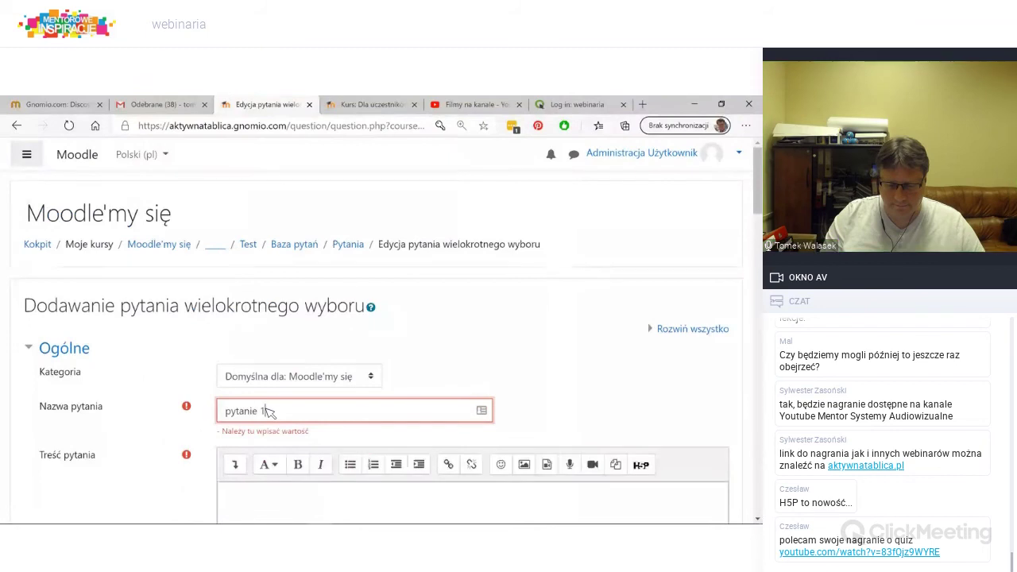
scroll(297, 368, down, 2)
click(297, 368)
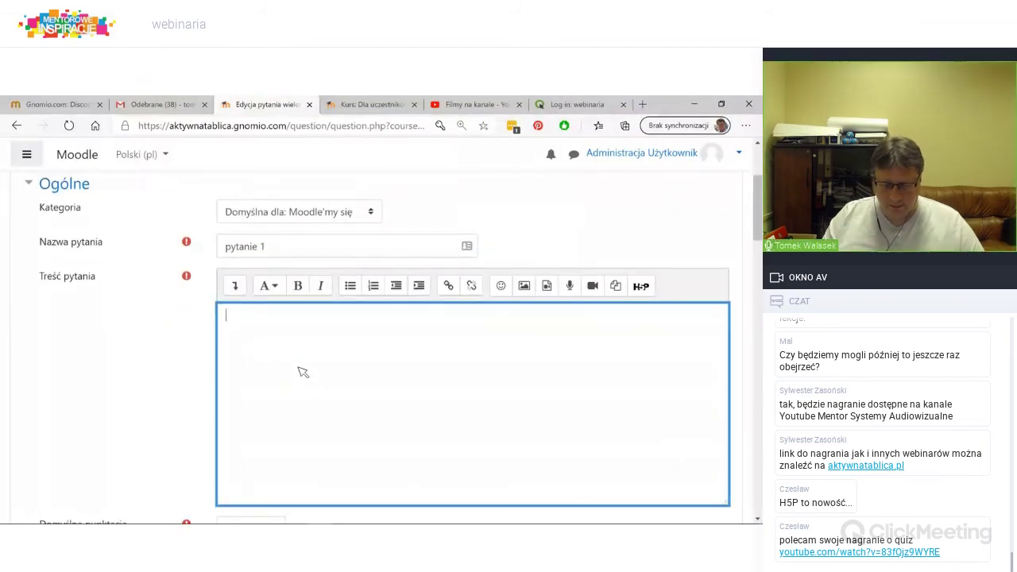
text(Kto napisał Balladynę?)
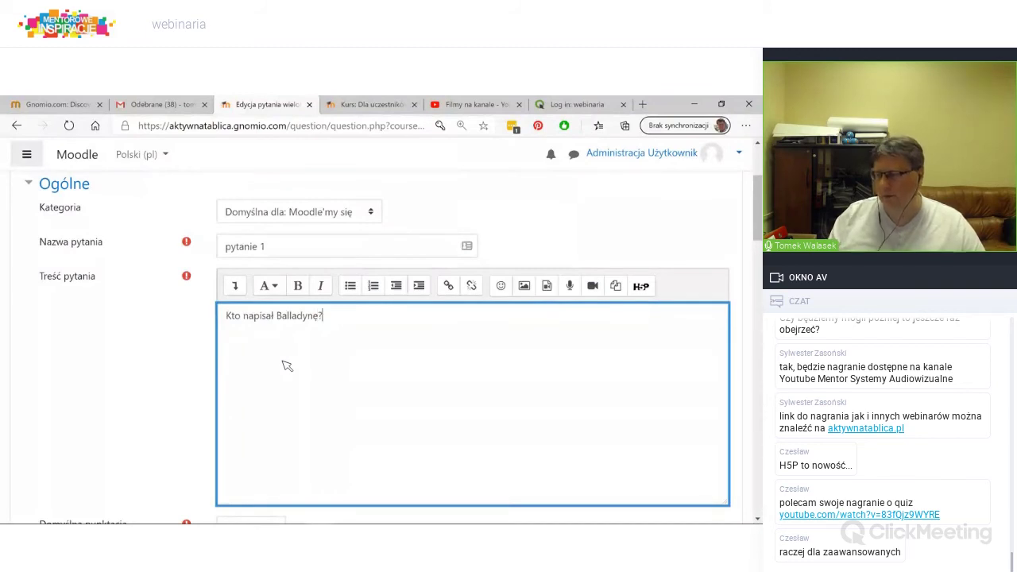
Step: Enter "Mickiewicz" as answer choice Wybór 1 in the Odpowiedzi section
scroll(287, 366, down, 4)
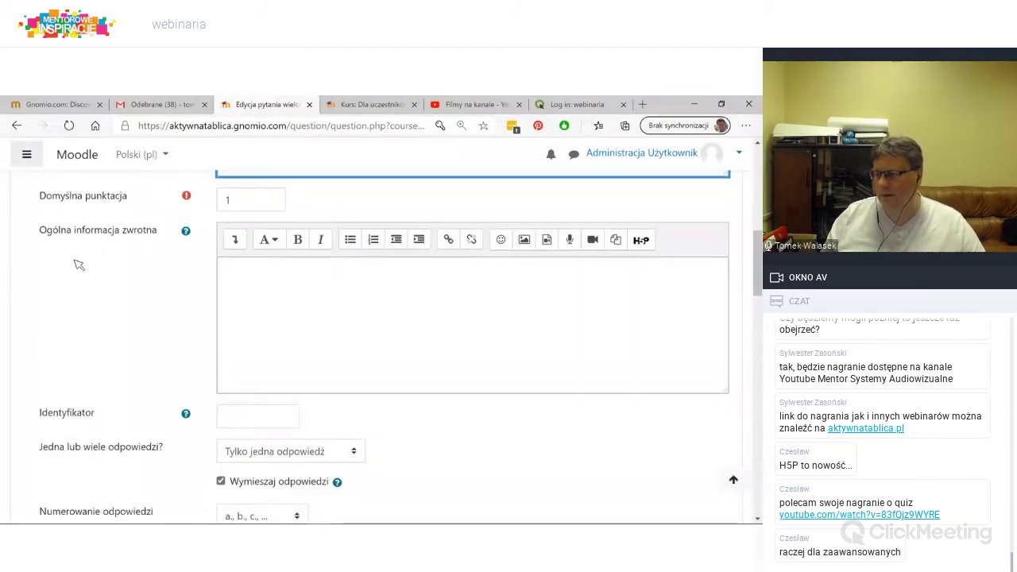
scroll(83, 341, down, 4)
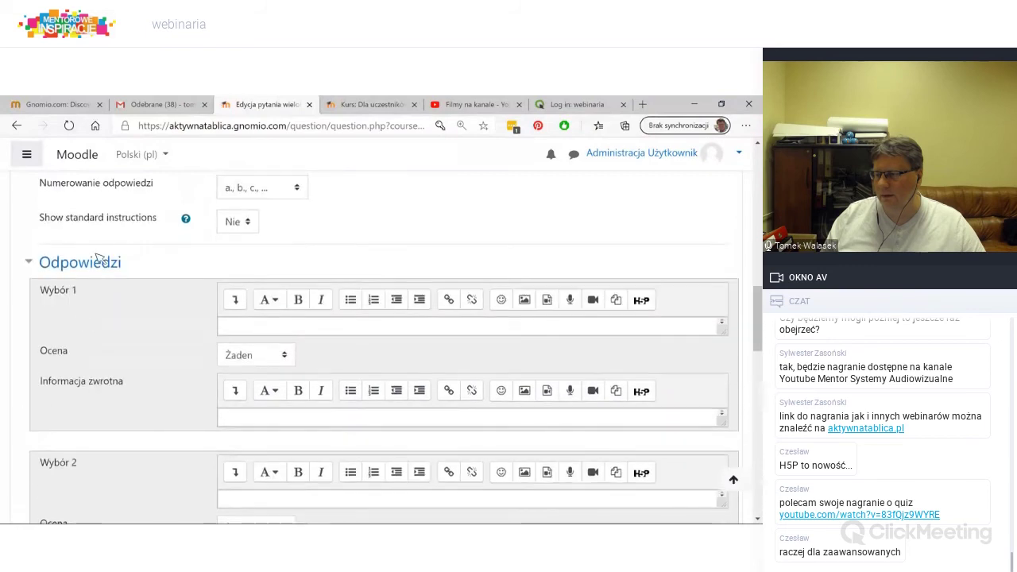
click(250, 330)
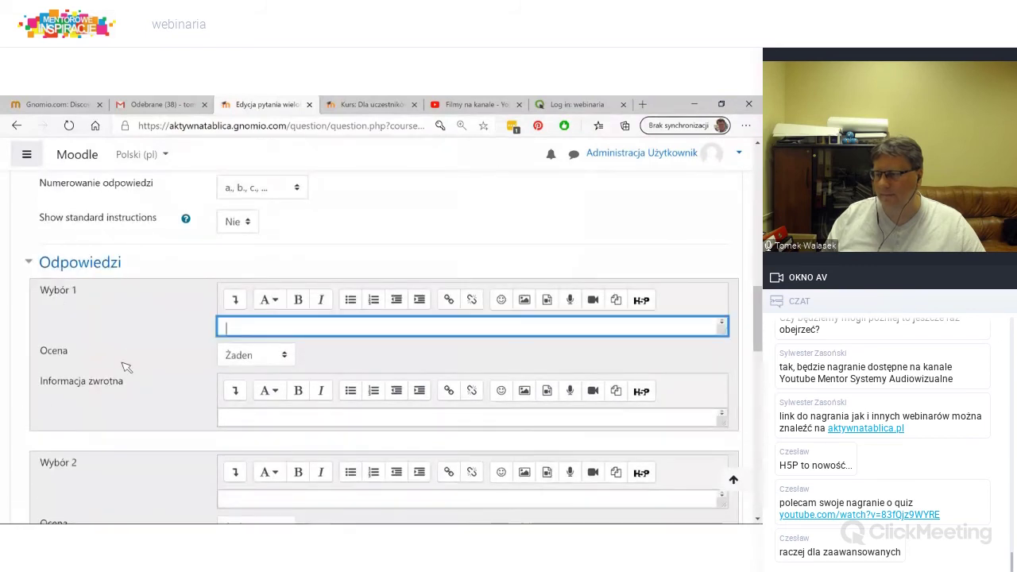
text(Mickiewicz)
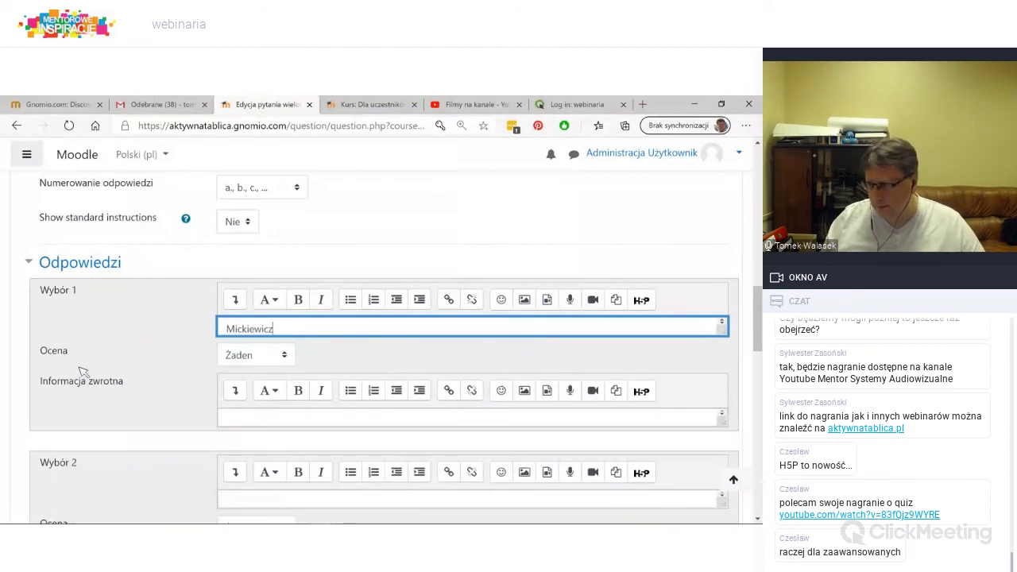
Step: Review the grade percentages available for the answer Mickiewicz and leave its Ocena at Żaden
click(246, 358)
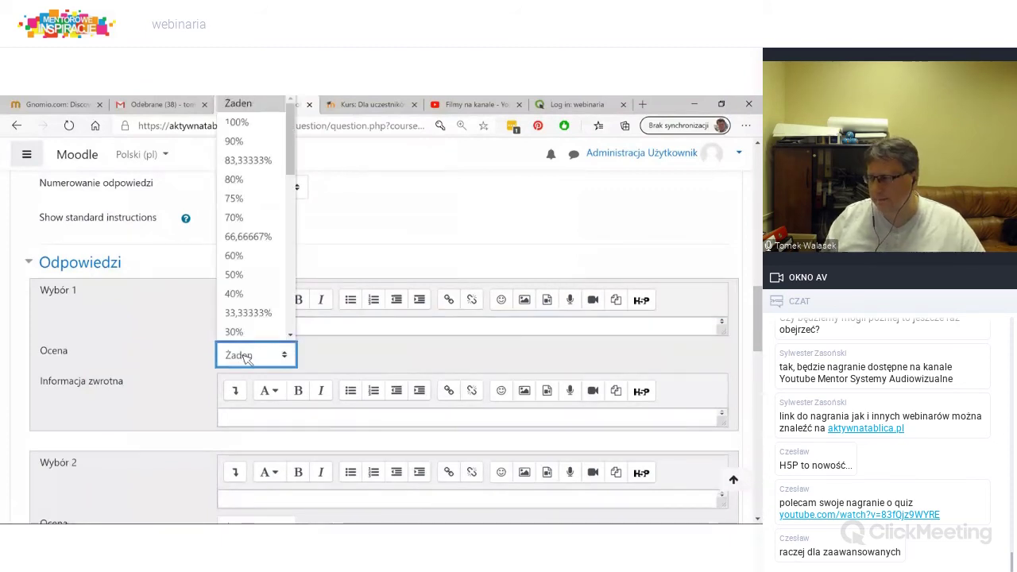
scroll(263, 314, down, 5)
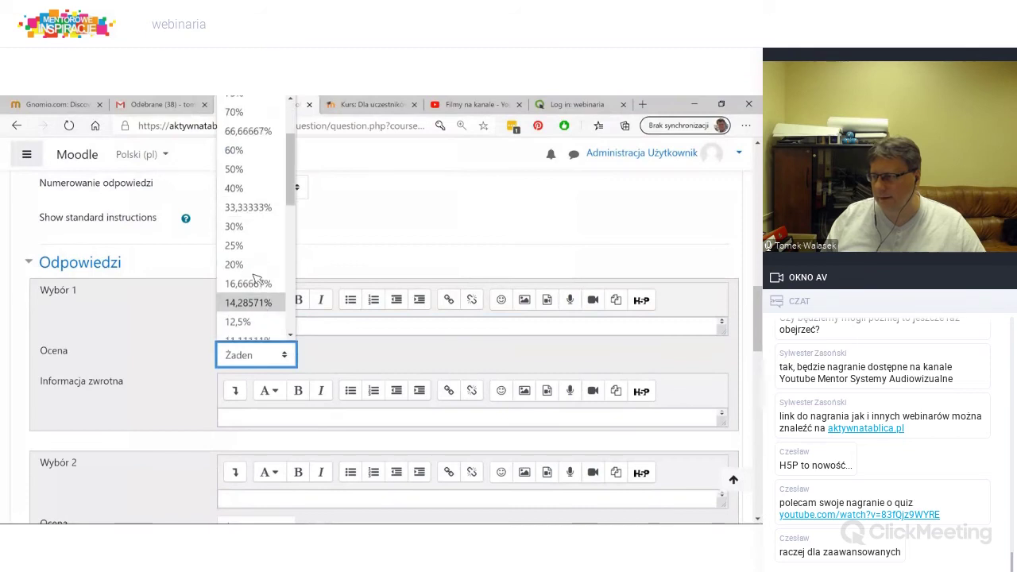
scroll(256, 273, down, 4)
scroll(250, 287, up, 3)
scroll(250, 288, down, 7)
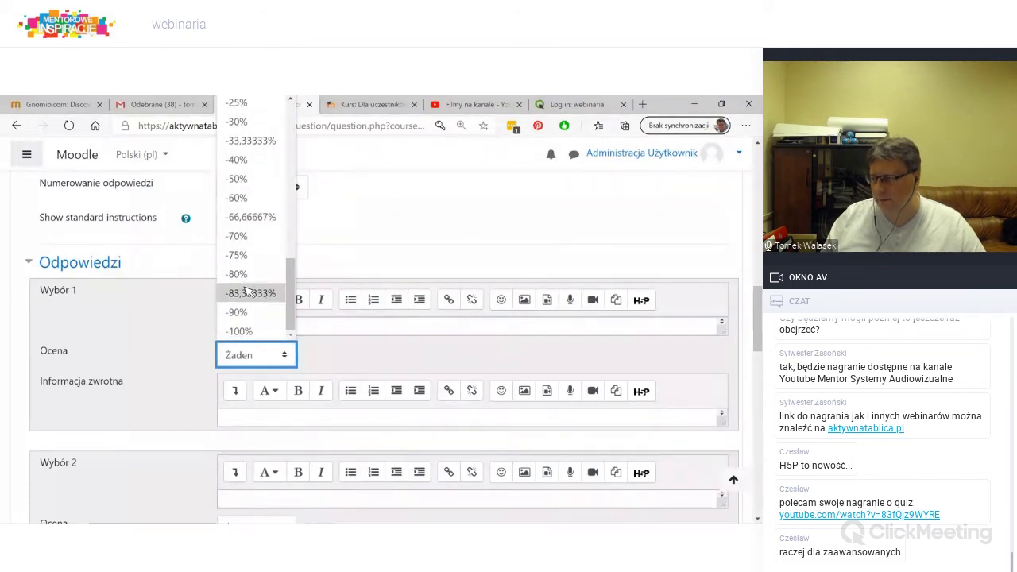
scroll(276, 292, up, 10)
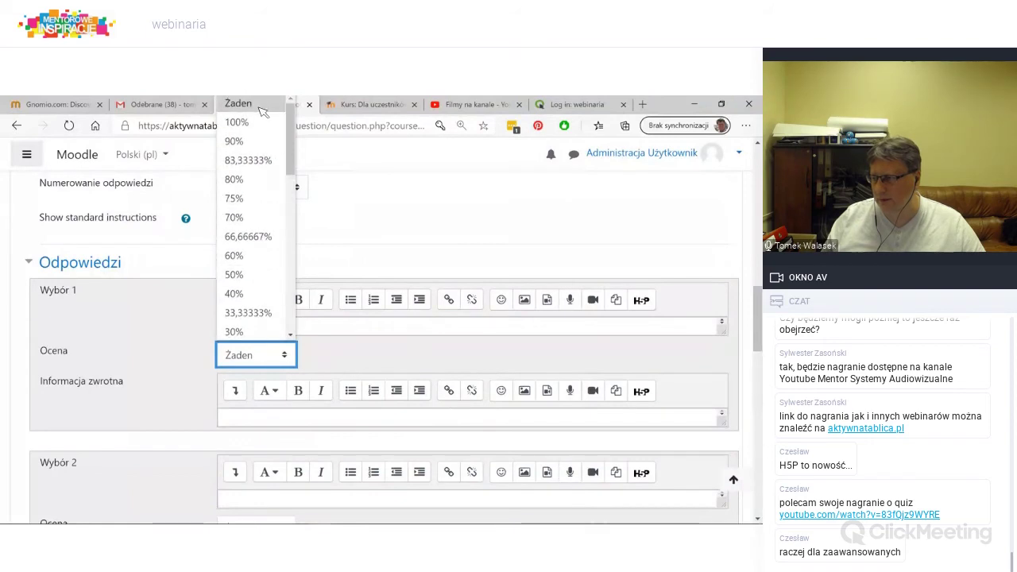
click(123, 420)
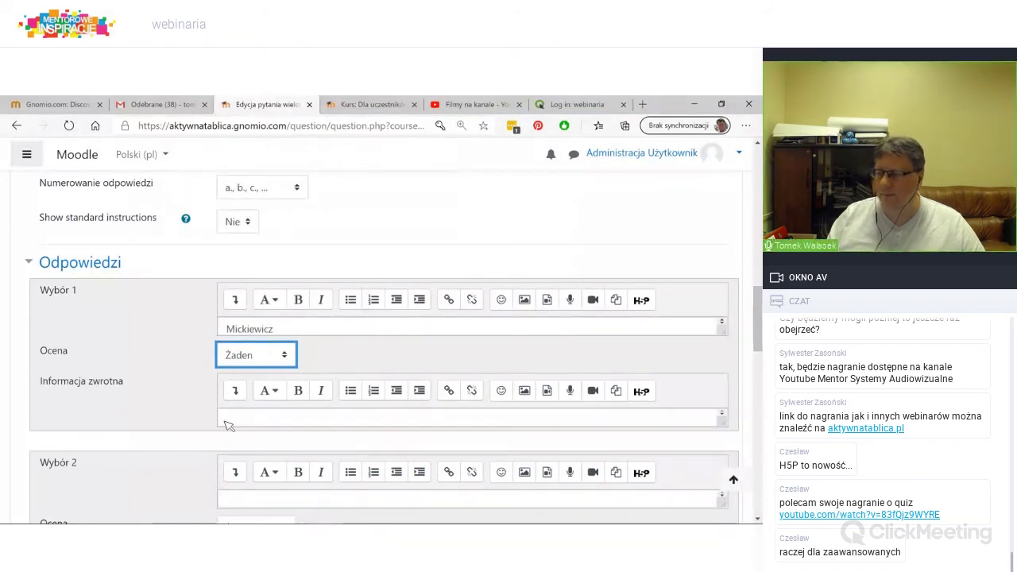
Step: Enter "Żeromski" as answer choice Wybór 2
scroll(96, 421, down, 2)
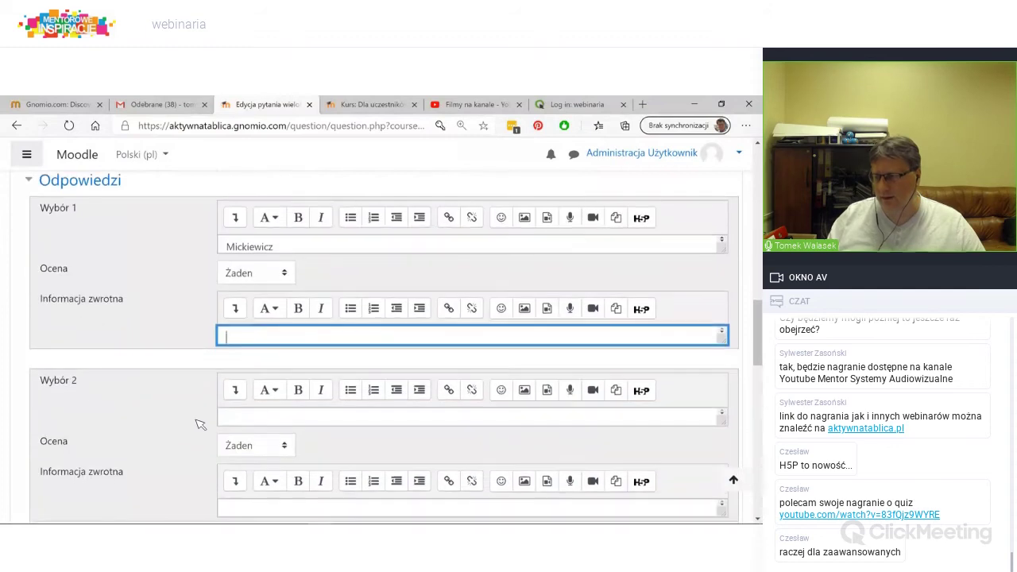
click(237, 421)
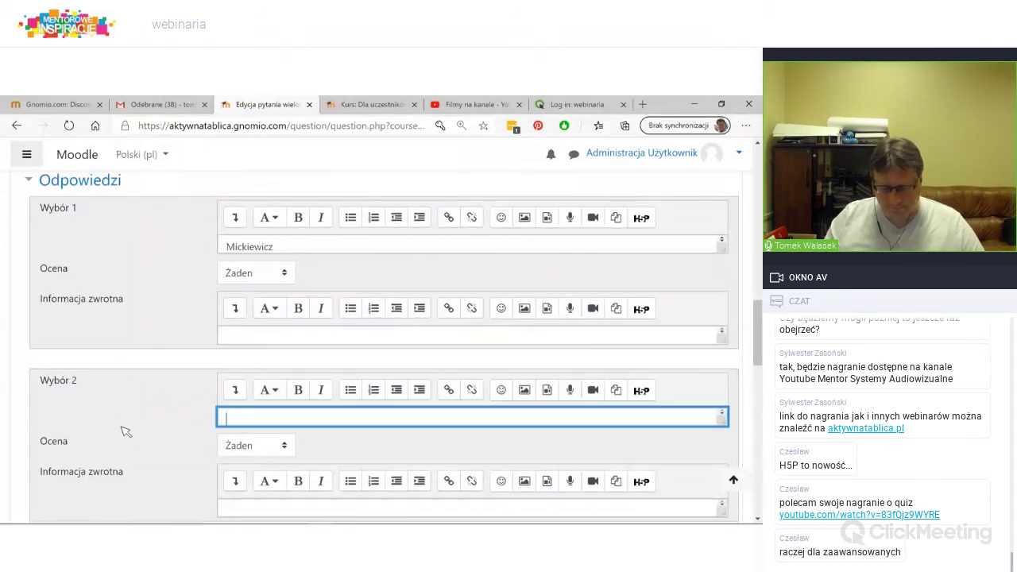
text(Żeromski)
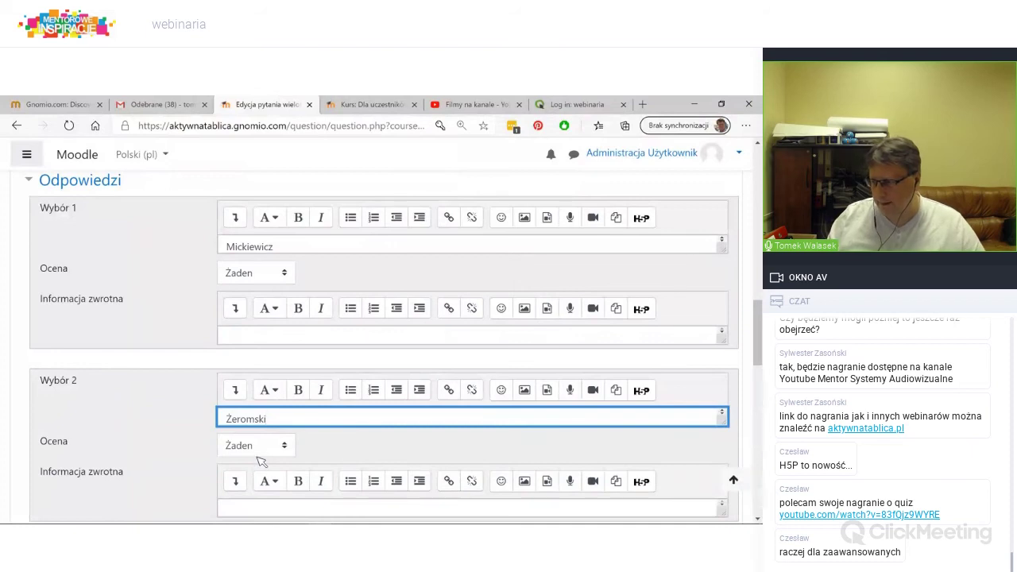
Step: Enter "Słowacki" as answer choice Wybór 3 and set its Ocena to 100%
scroll(167, 441, down, 5)
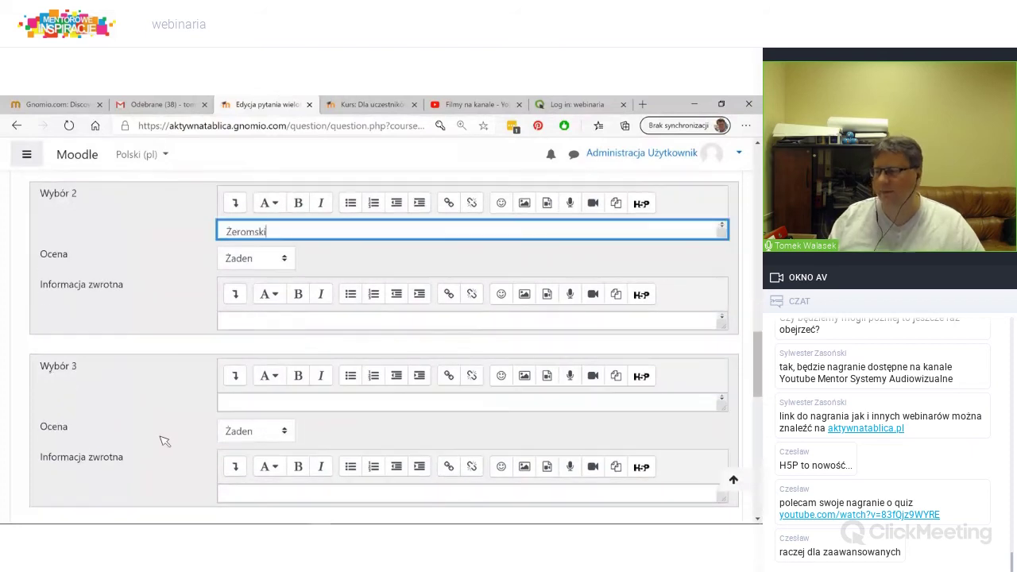
click(247, 345)
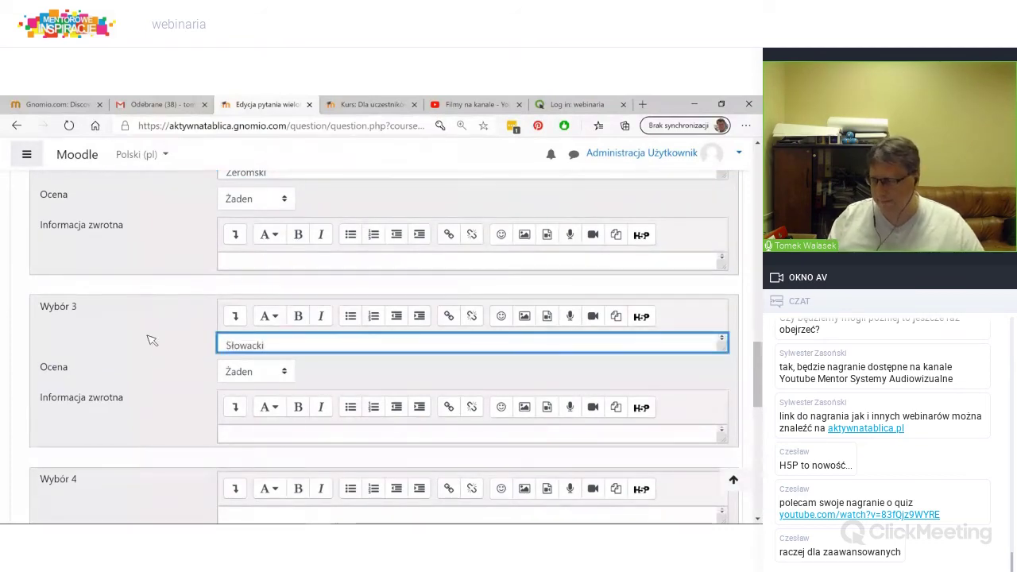
click(256, 372)
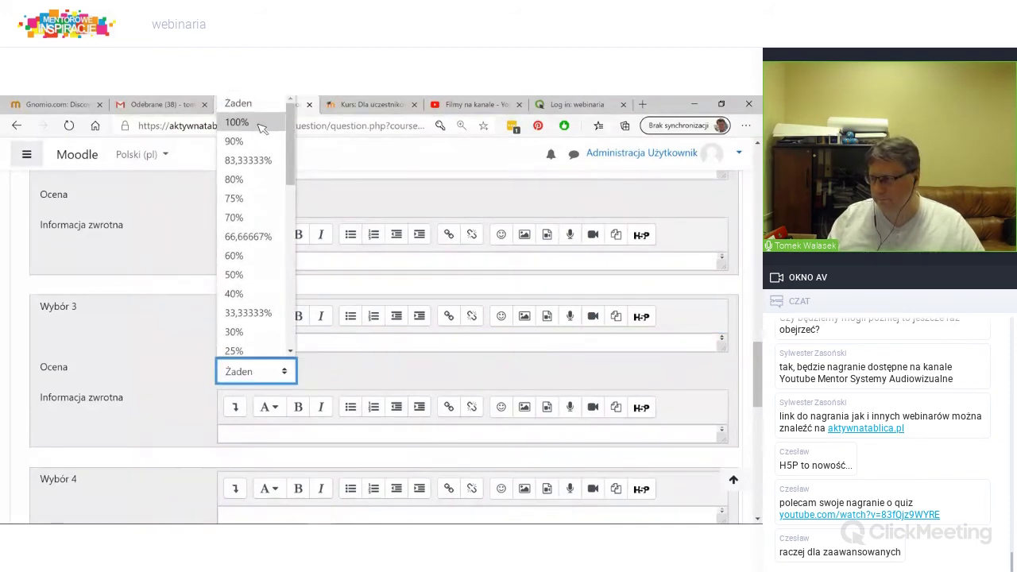
click(236, 123)
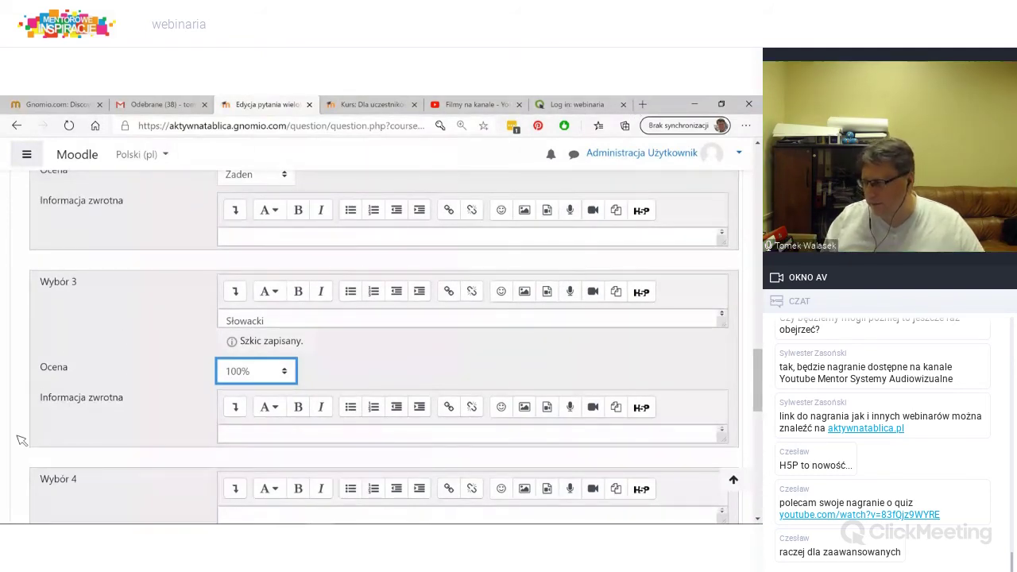
Step: Search the web for "balladyna" in a new browser tab to check the play's author
click(644, 104)
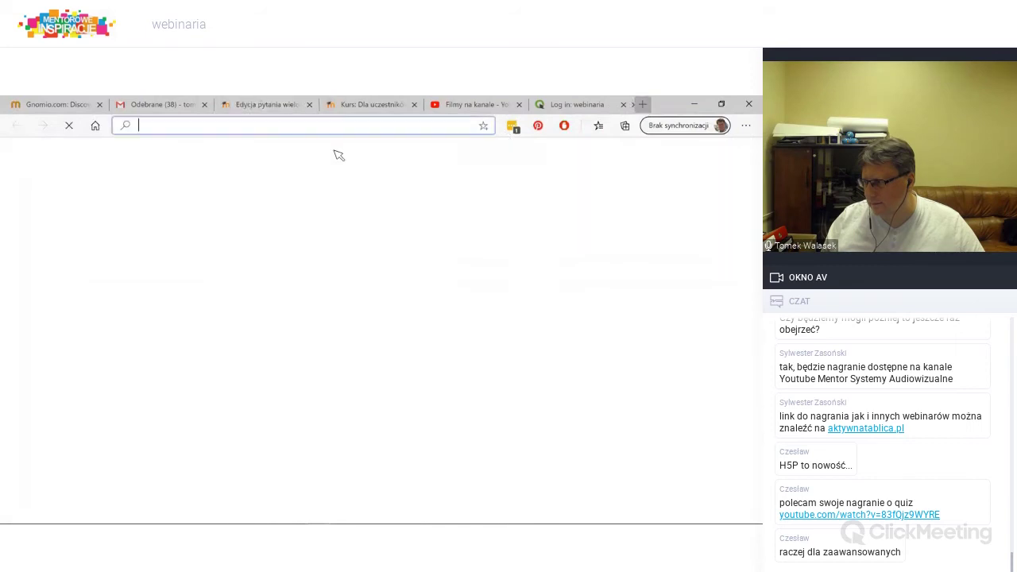
text(ba)
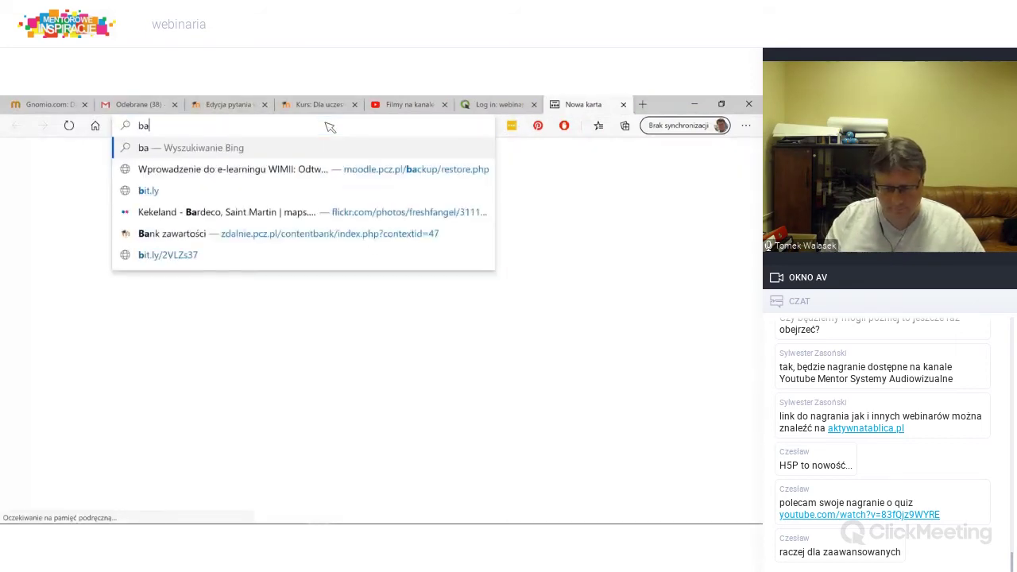
text(lladyna)
key(Return)
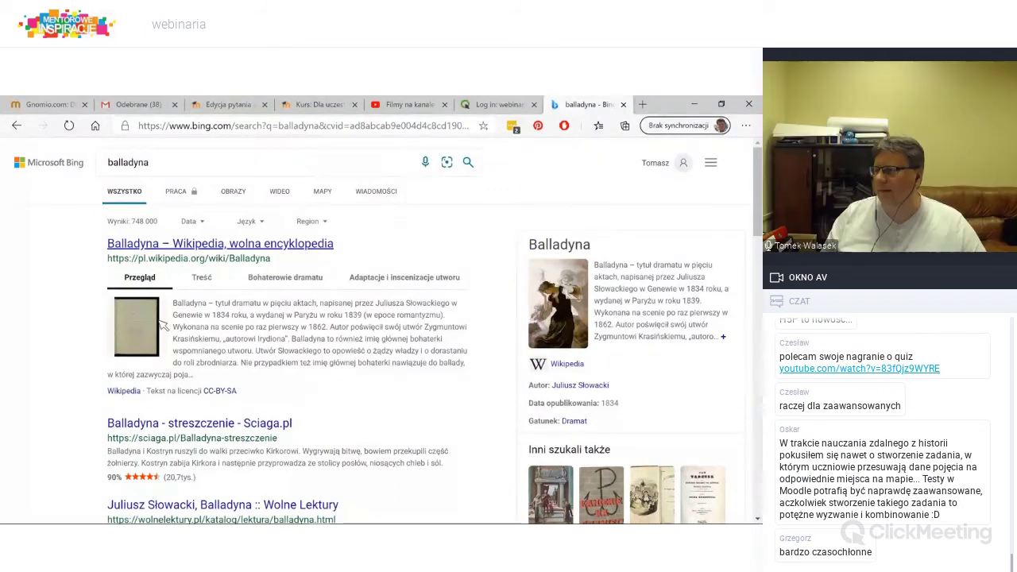
Step: Return to the Moodle question form and save the multiple-choice question to the quiz
key(ctrl+3)
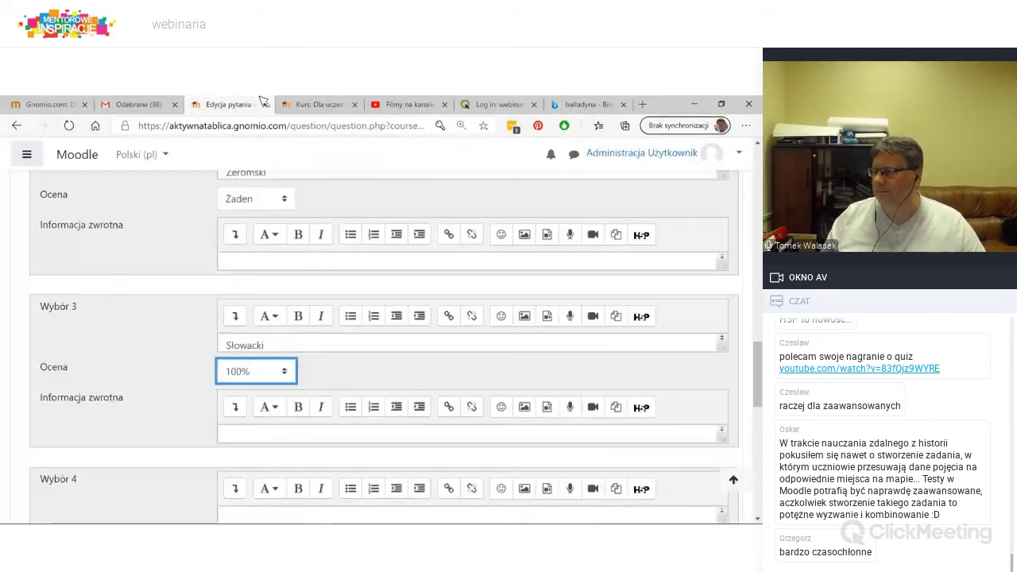
scroll(148, 364, down, 10)
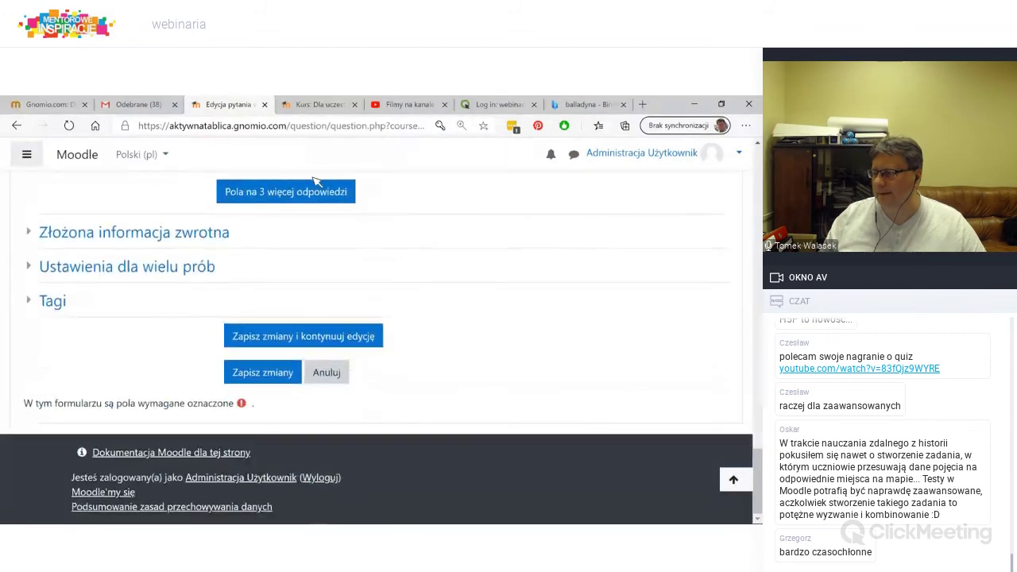
click(279, 373)
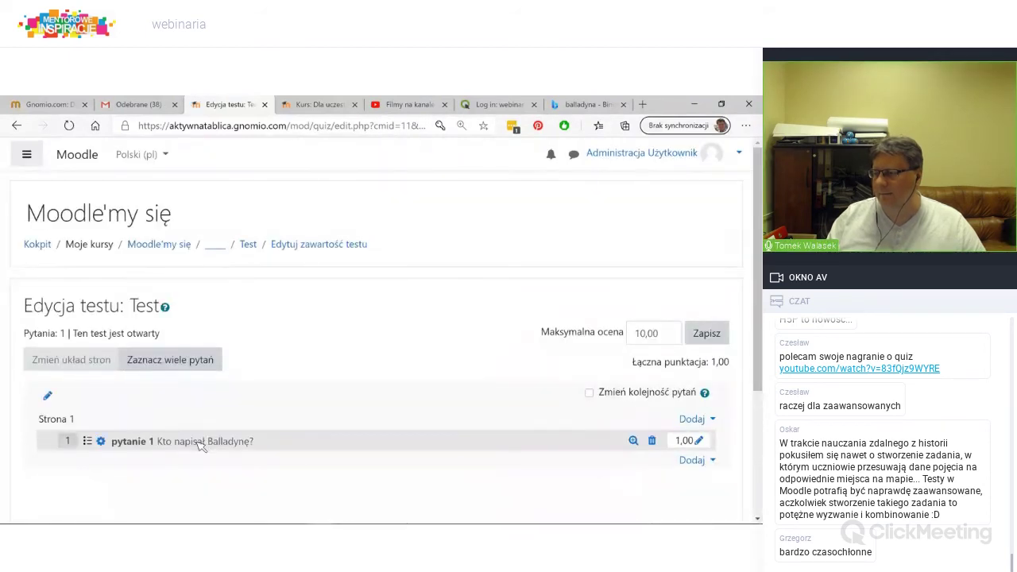
Step: Go back to the Test quiz page and start a preview of the quiz
click(249, 245)
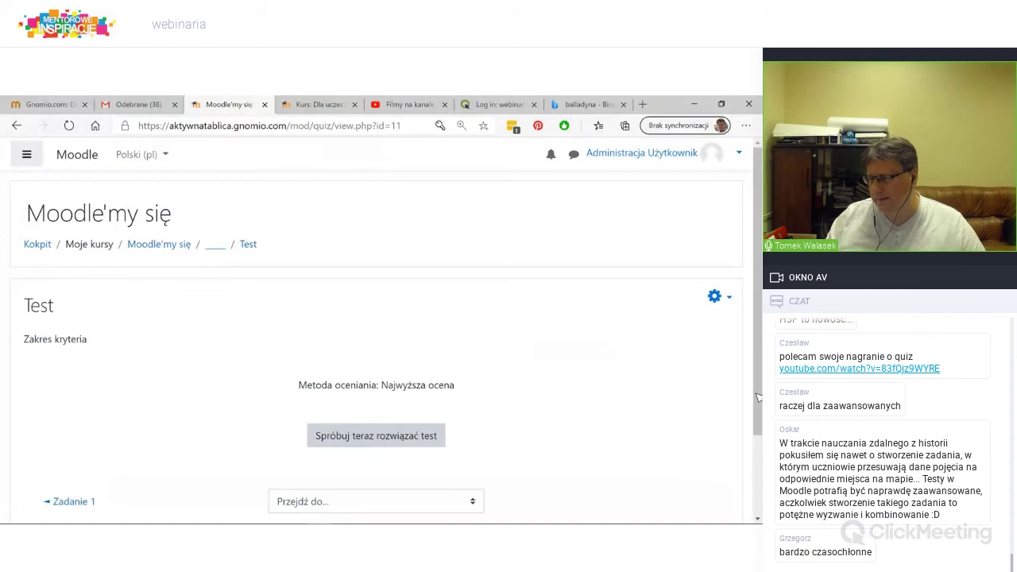
click(718, 298)
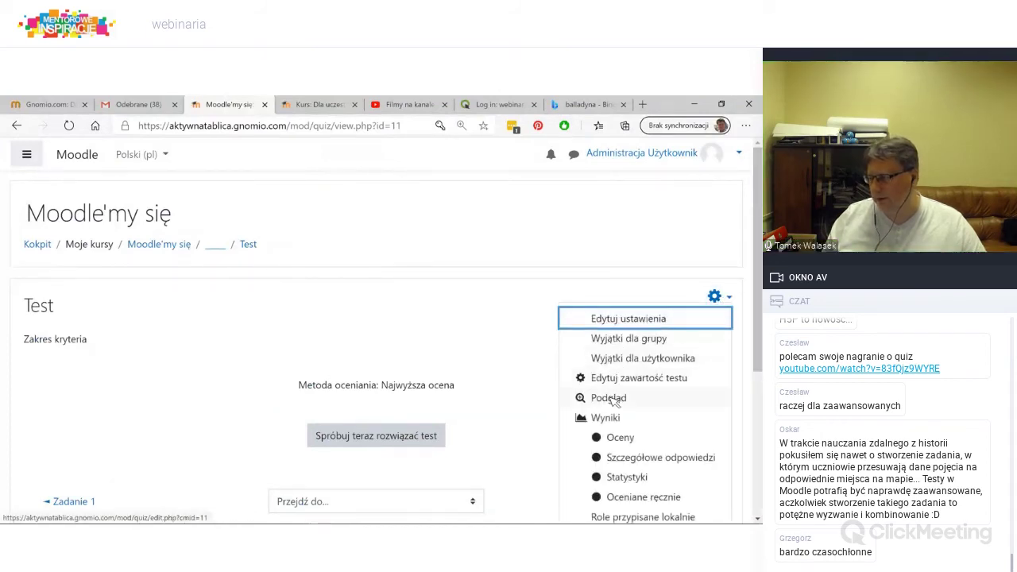
click(613, 400)
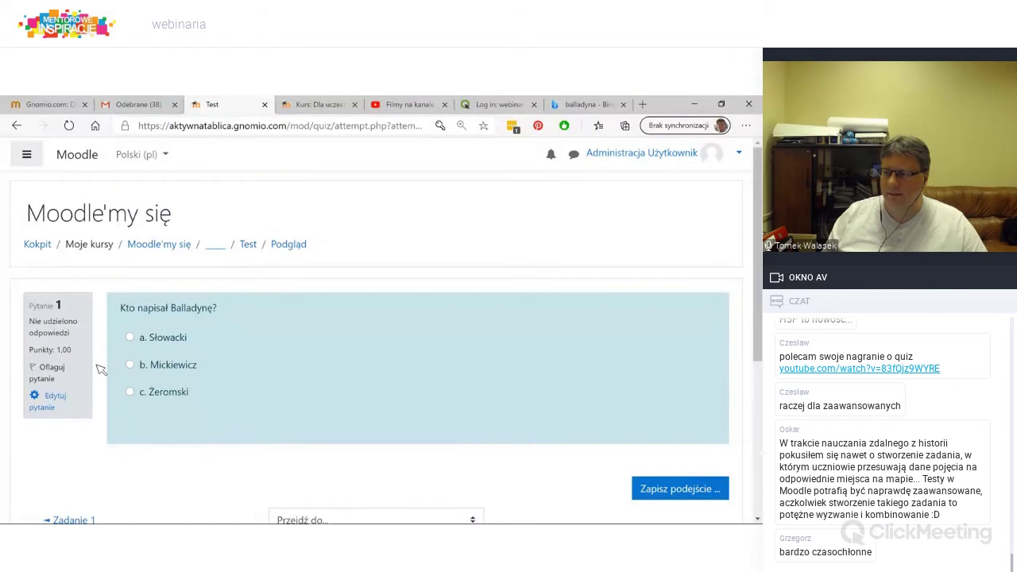
Step: Answer the question with Mickiewicz, finish the preview attempt, and confirm submitting all answers
click(132, 366)
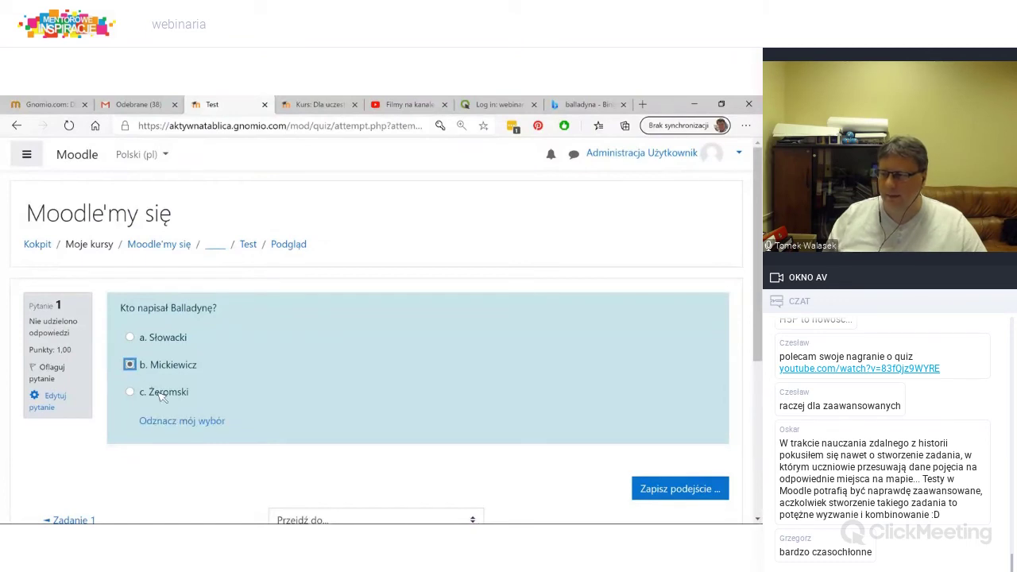
click(654, 490)
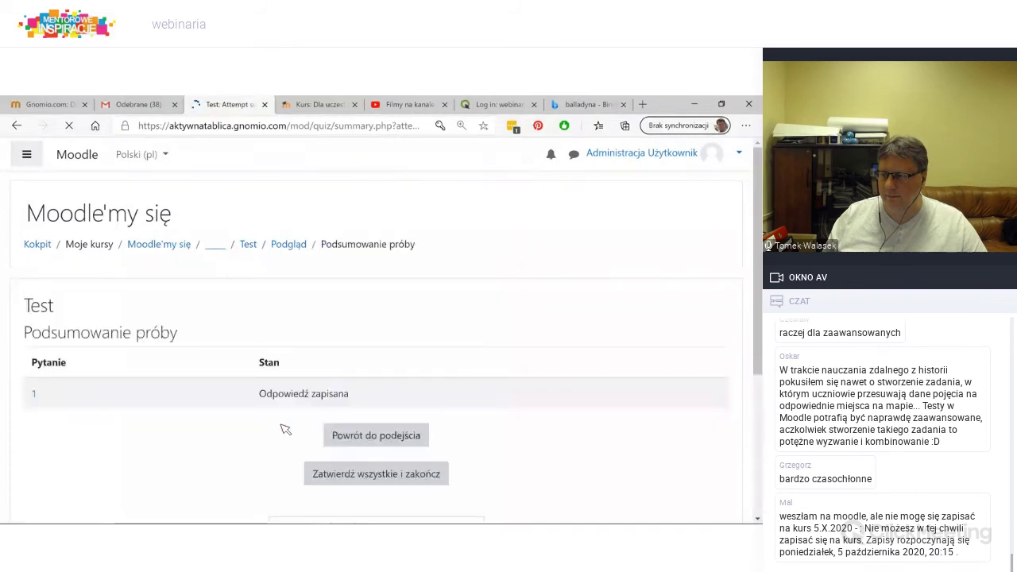
click(373, 475)
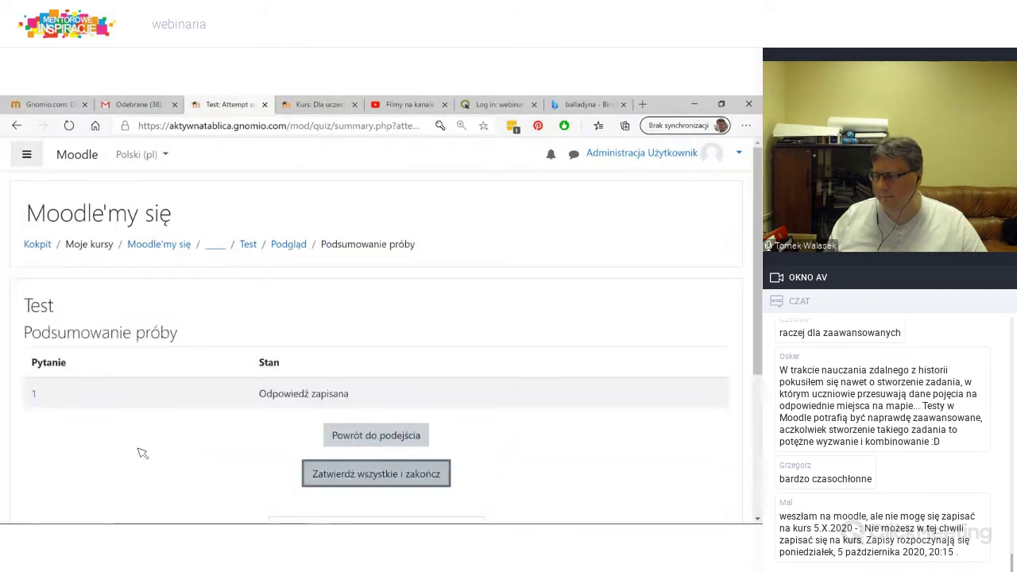
key(Return)
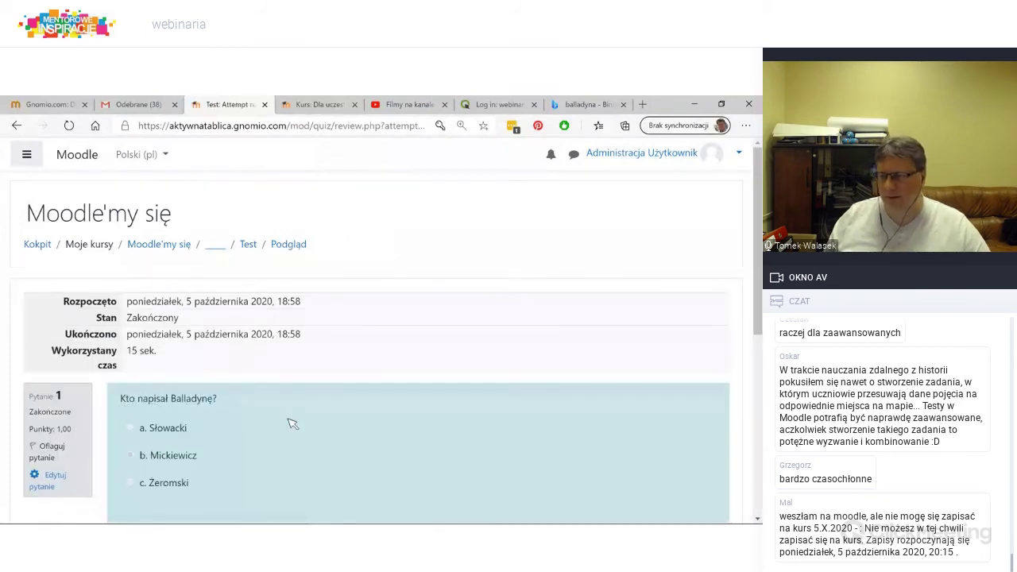
Step: Look through the review of the submitted quiz attempt and finish the review
scroll(293, 422, down, 3)
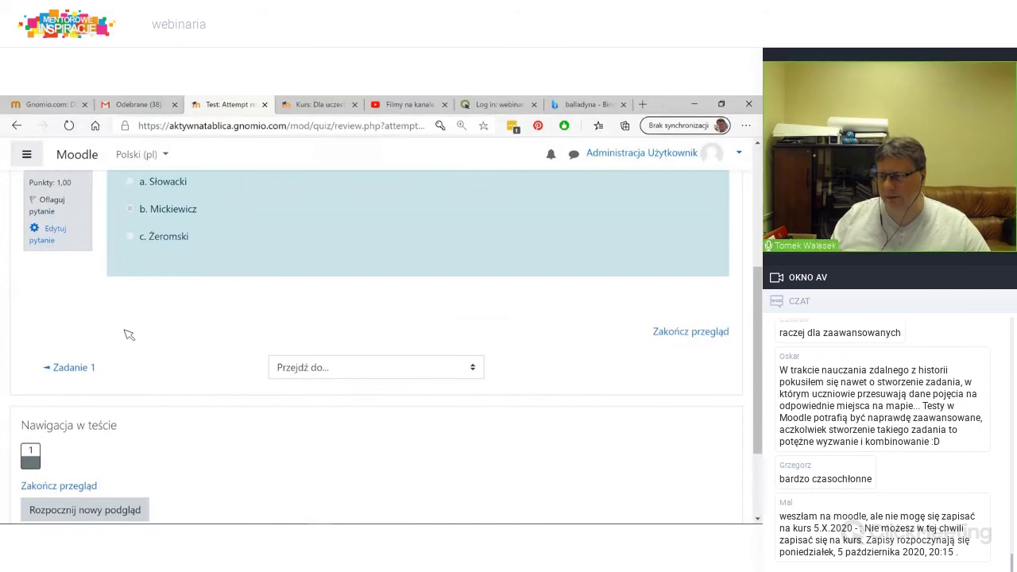
scroll(119, 347, down, 1)
scroll(129, 357, up, 2)
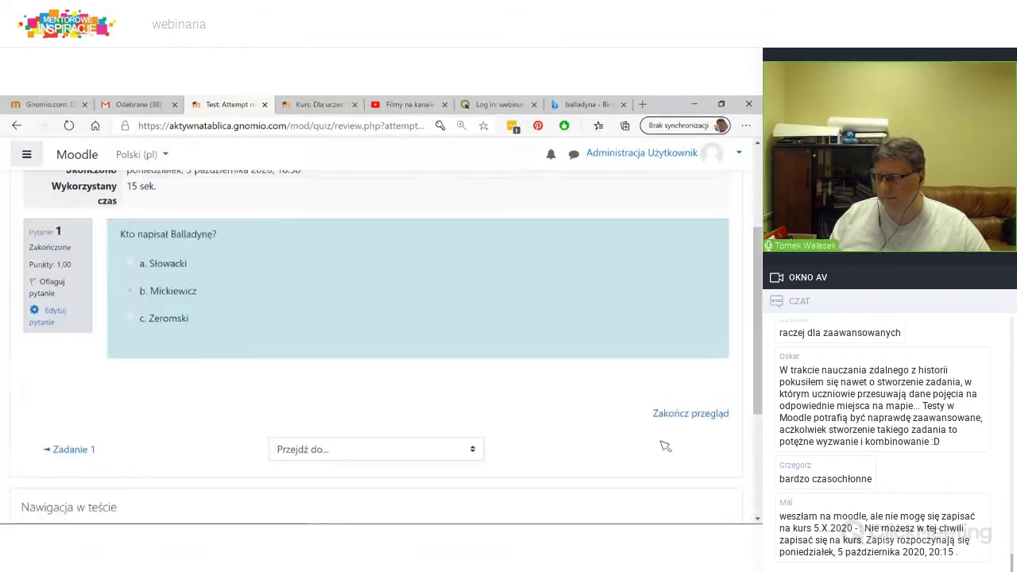
click(667, 414)
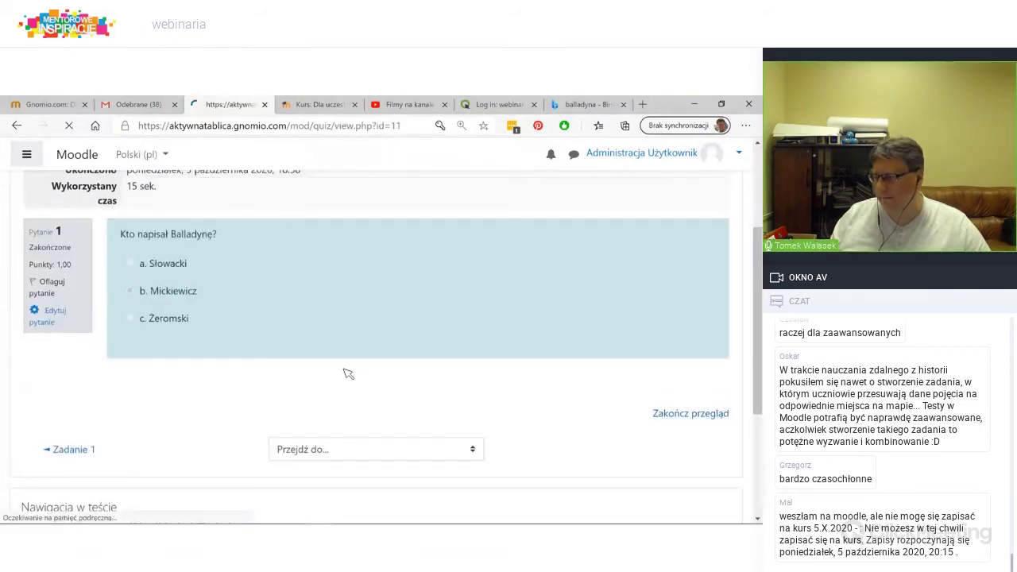
Step: Reopen the review of the finished preview attempt from the summary of previous attempts
scroll(233, 370, down, 2)
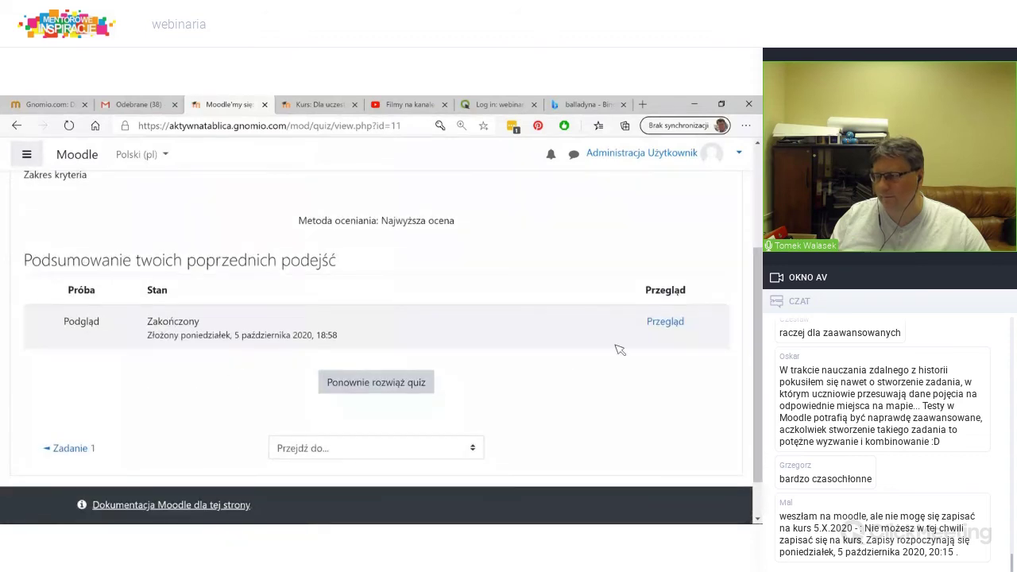
click(659, 324)
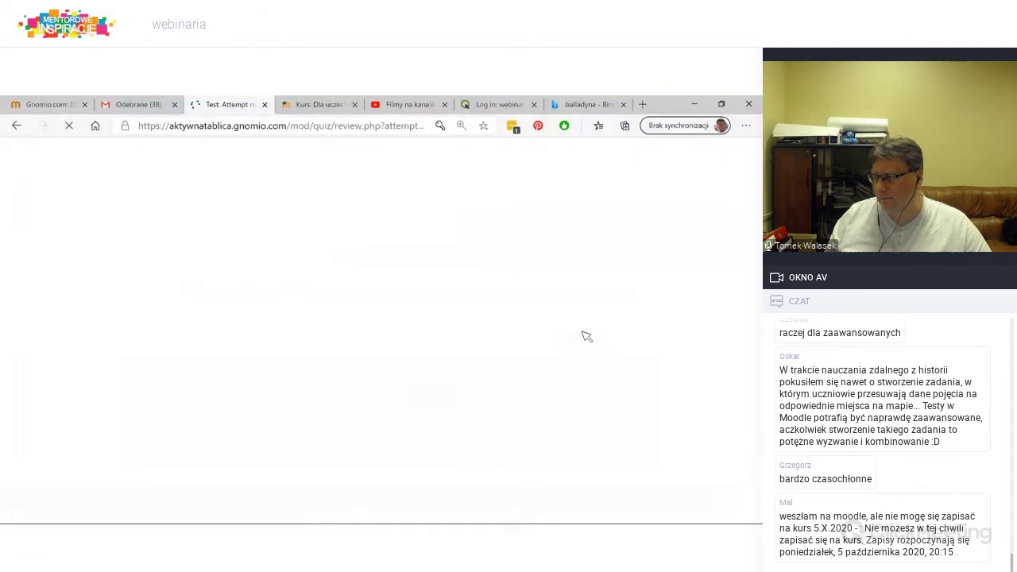
scroll(555, 341, down, 2)
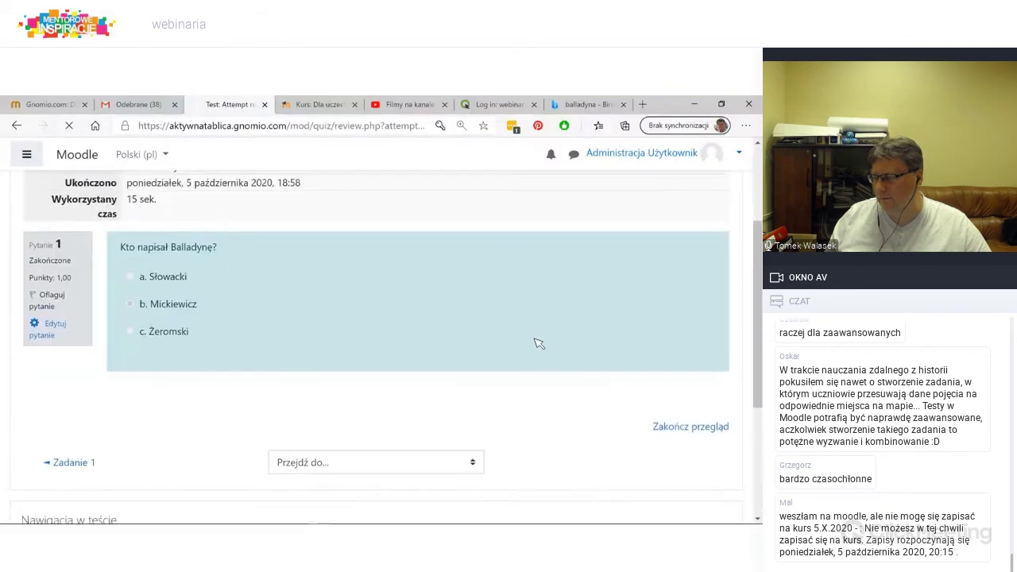